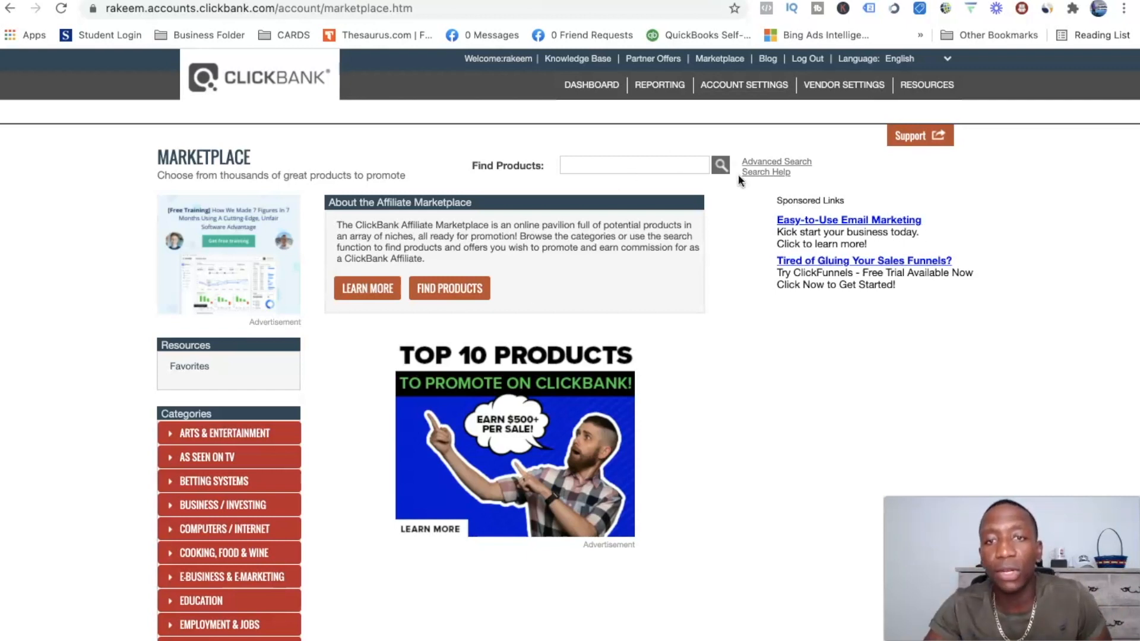
# Step: Open the Okinawa Flat Belly Tonic affiliate page from the full ClickBank marketplace listing and examine its commission details
pyautogui.click(721, 167)
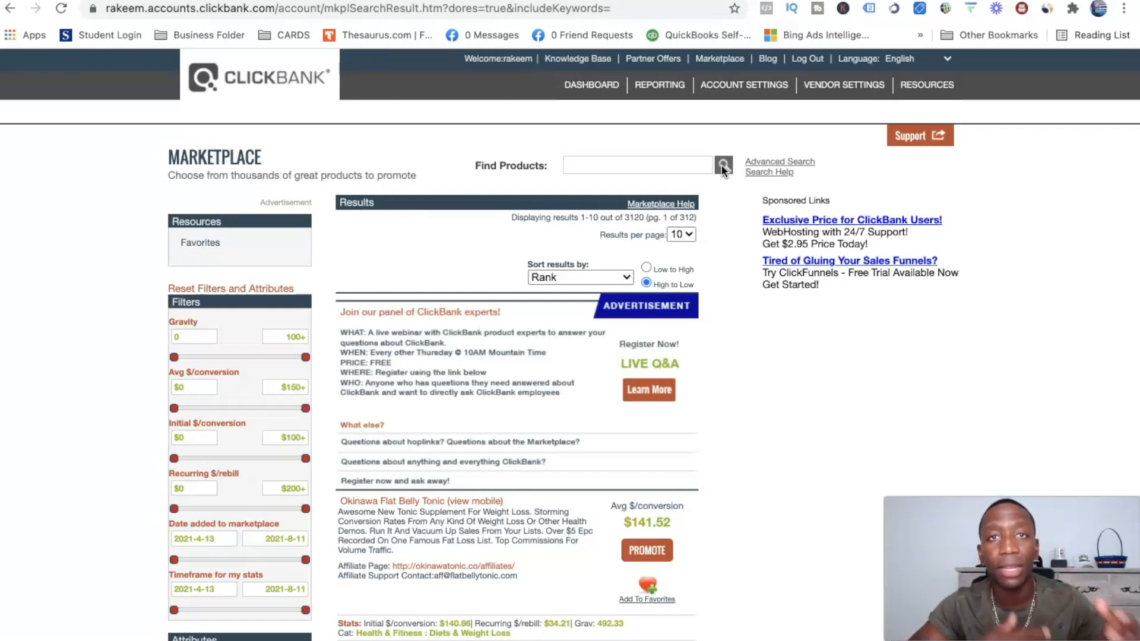
pyautogui.scroll(-5, 685, 312)
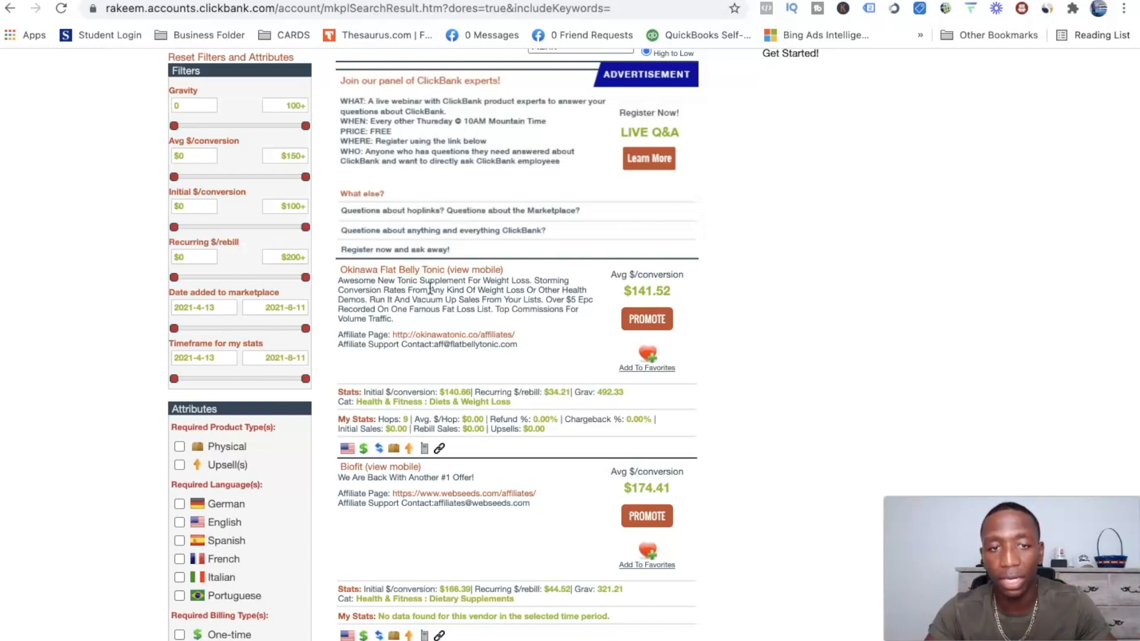
pyautogui.click(432, 337)
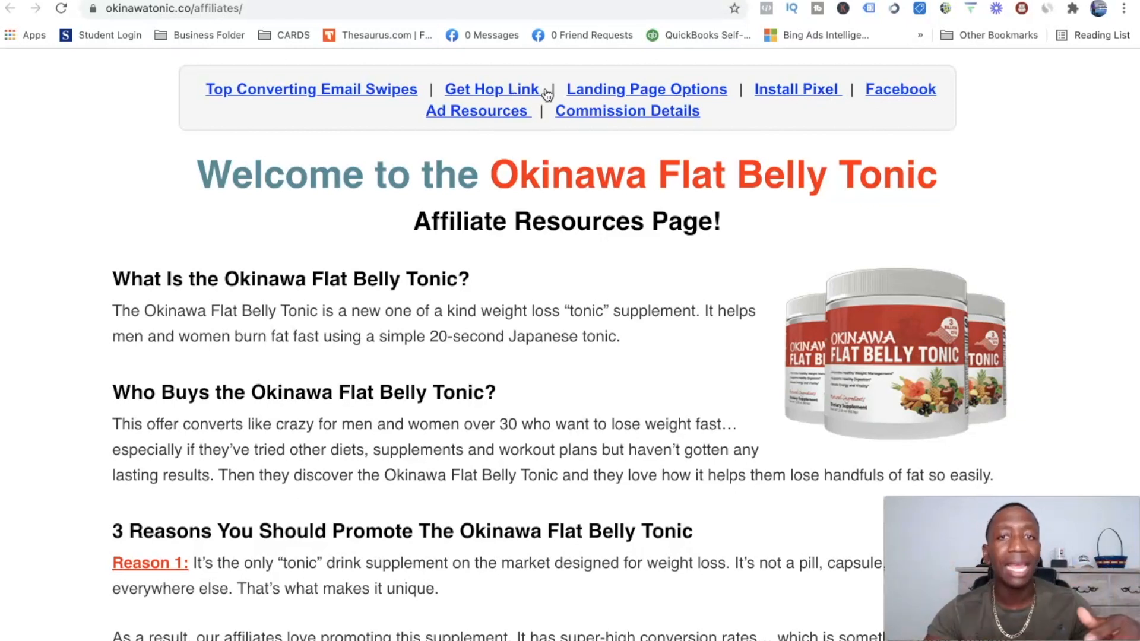
pyautogui.click(605, 115)
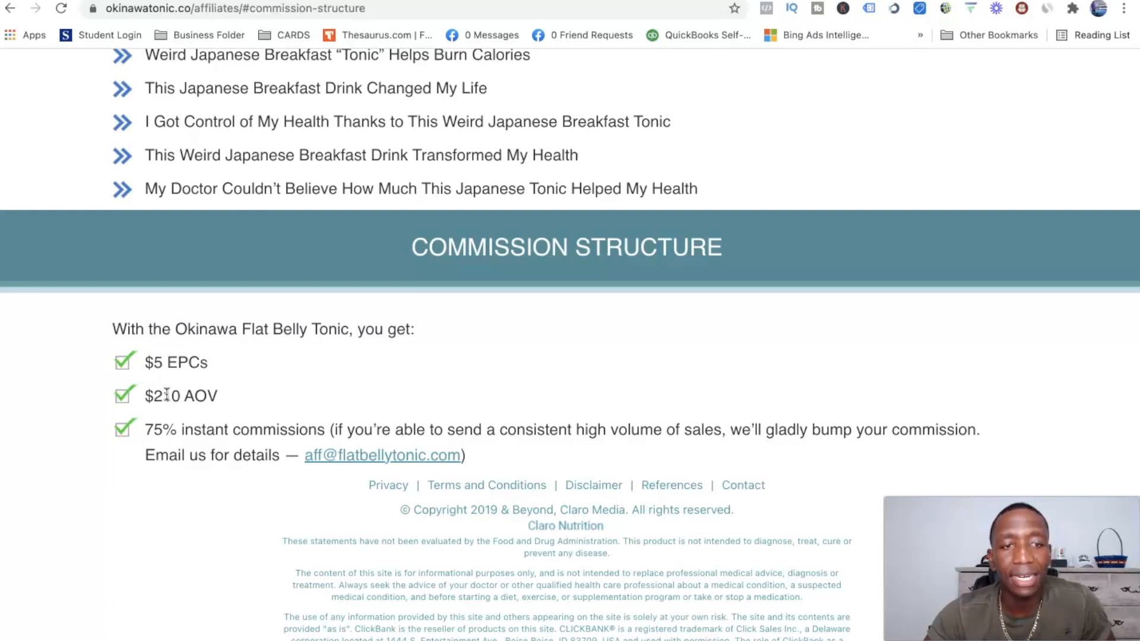
pyautogui.moveTo(143, 429); pyautogui.dragTo(295, 436)
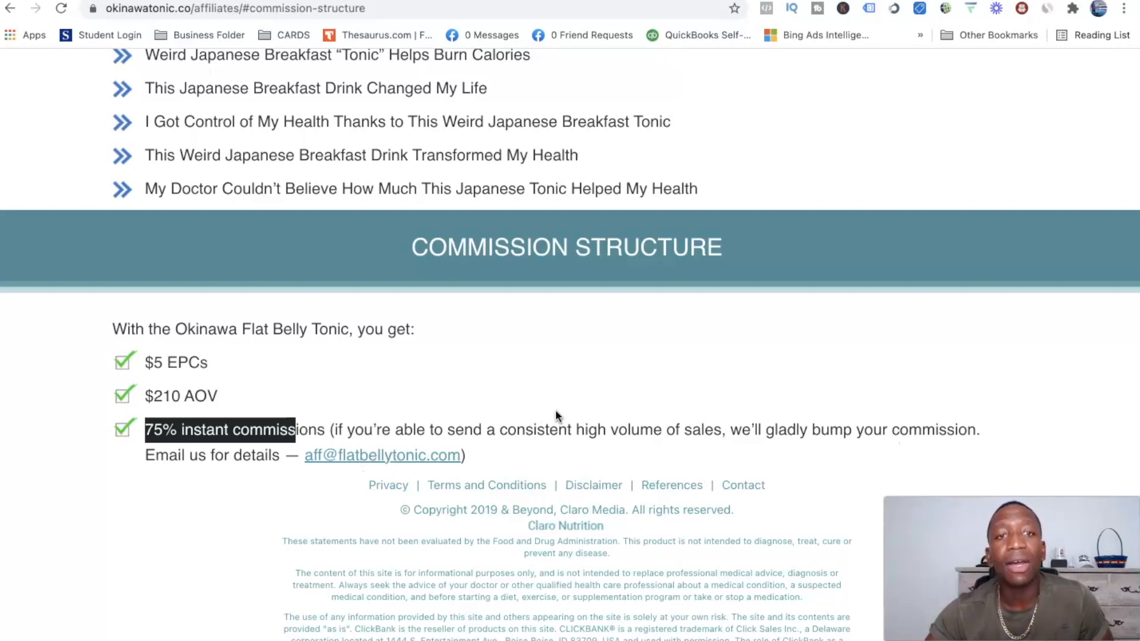
# Step: Fill in the Hoplink Generator with the ClickBank affiliate ID and the tracking ID "bing"
pyautogui.scroll(10, 555, 410)
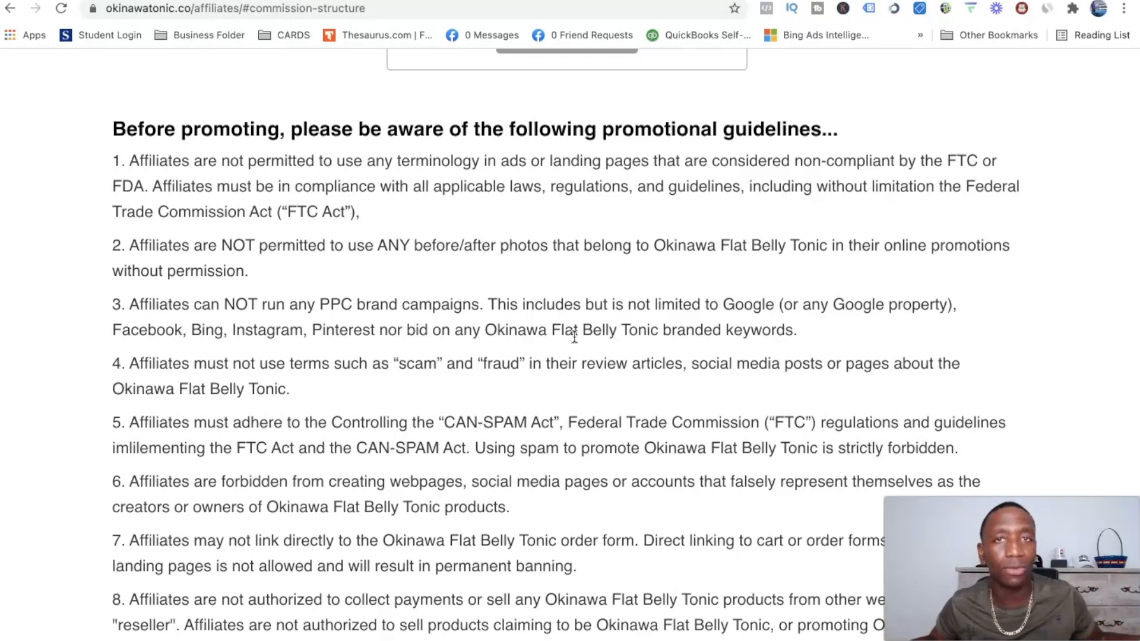
pyautogui.scroll(8, 574, 337)
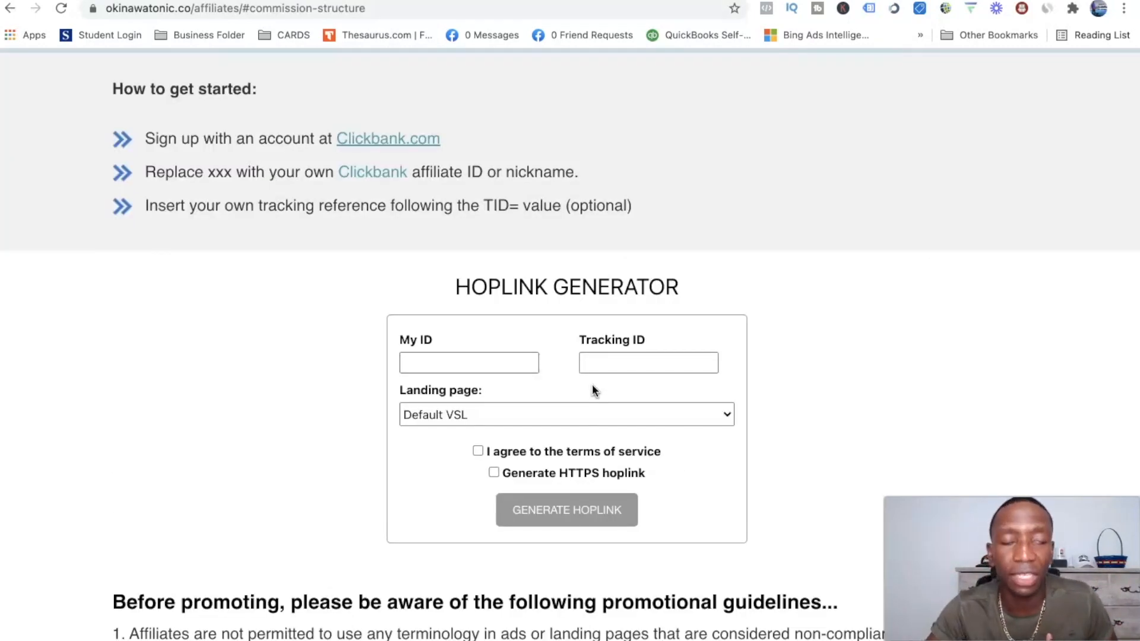
pyautogui.click(424, 365)
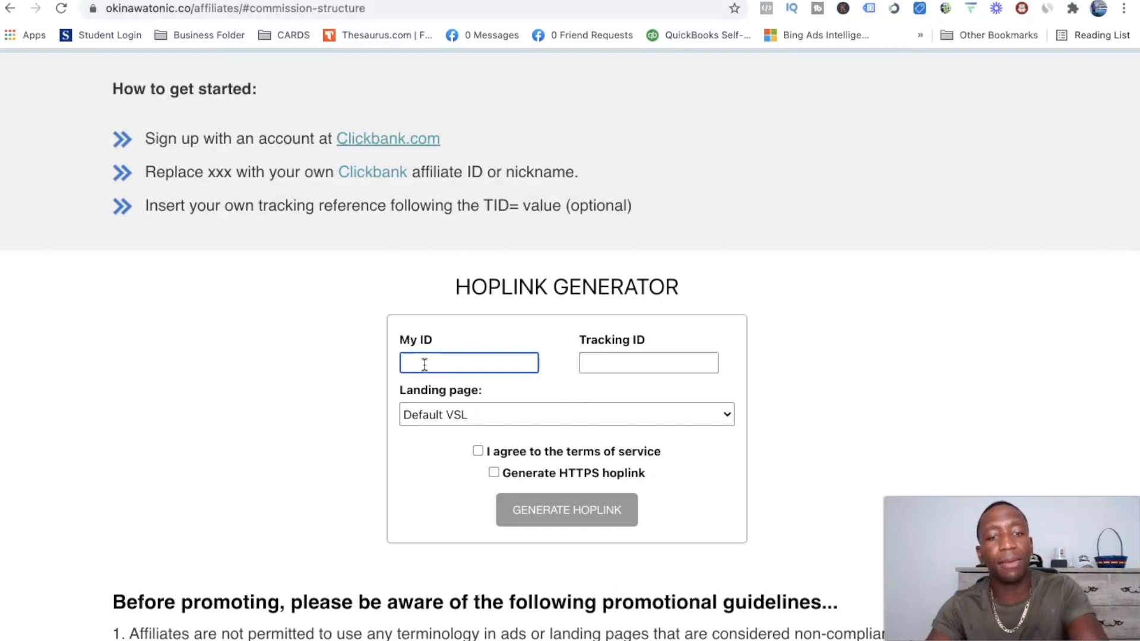
pyautogui.write('rakeem')
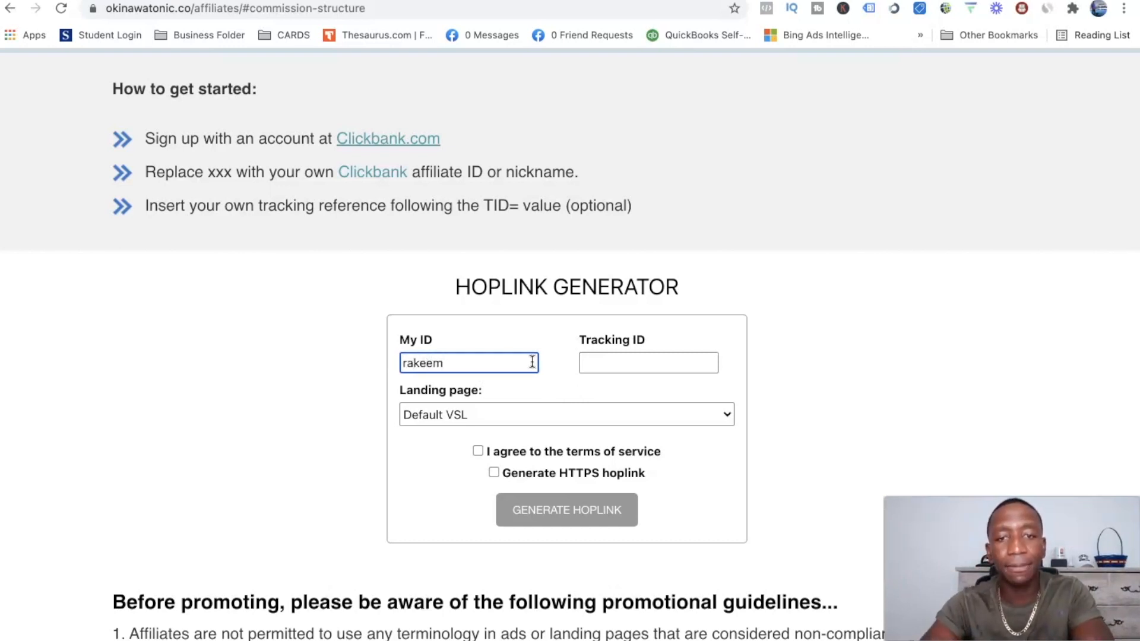
pyautogui.click(606, 361)
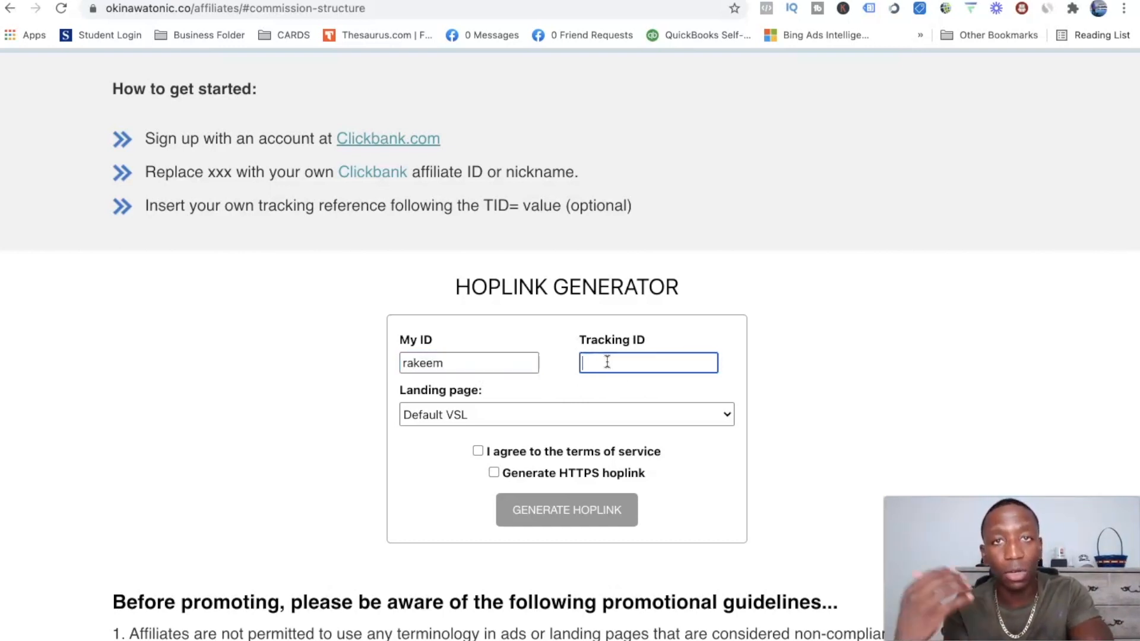
pyautogui.write('b')
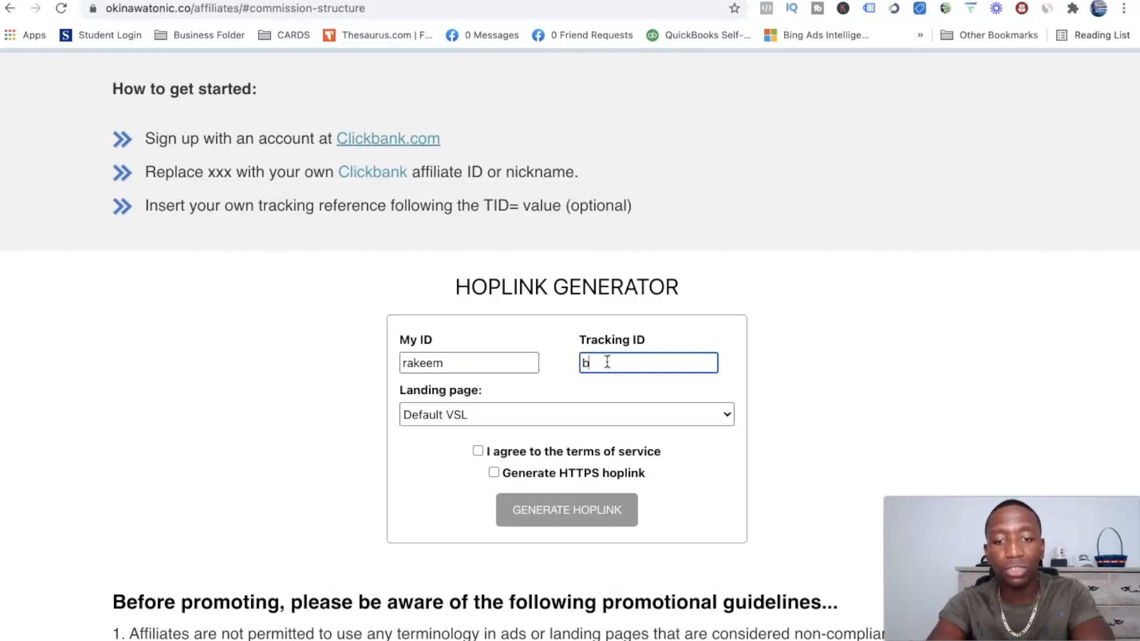
pyautogui.write('ing')
pyautogui.click(838, 383)
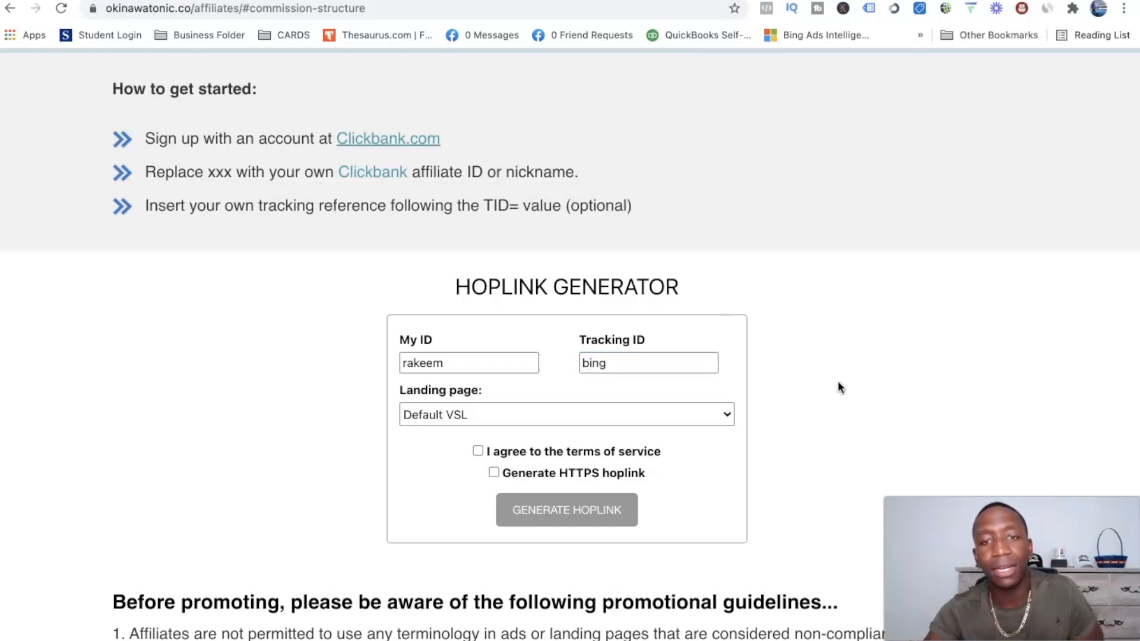
# Step: Set the hoplink's landing page to "VSL no exit pop & no autoplay", agree to the terms of service and enable the HTTPS hoplink
pyautogui.click(728, 414)
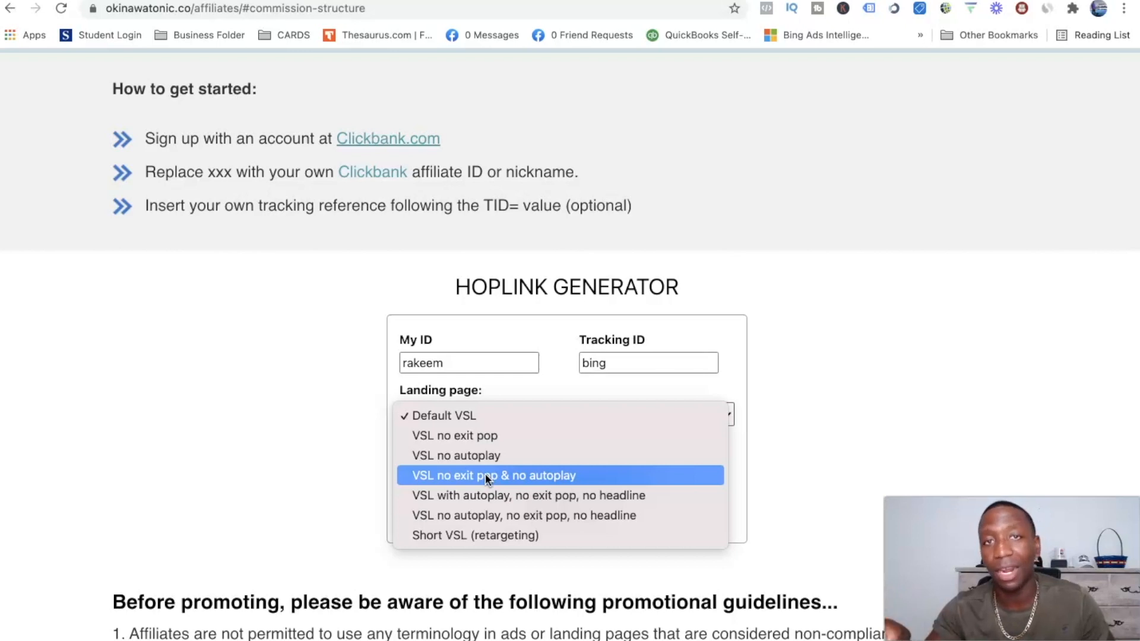
pyautogui.click(530, 473)
pyautogui.scroll(-9, 478, 453)
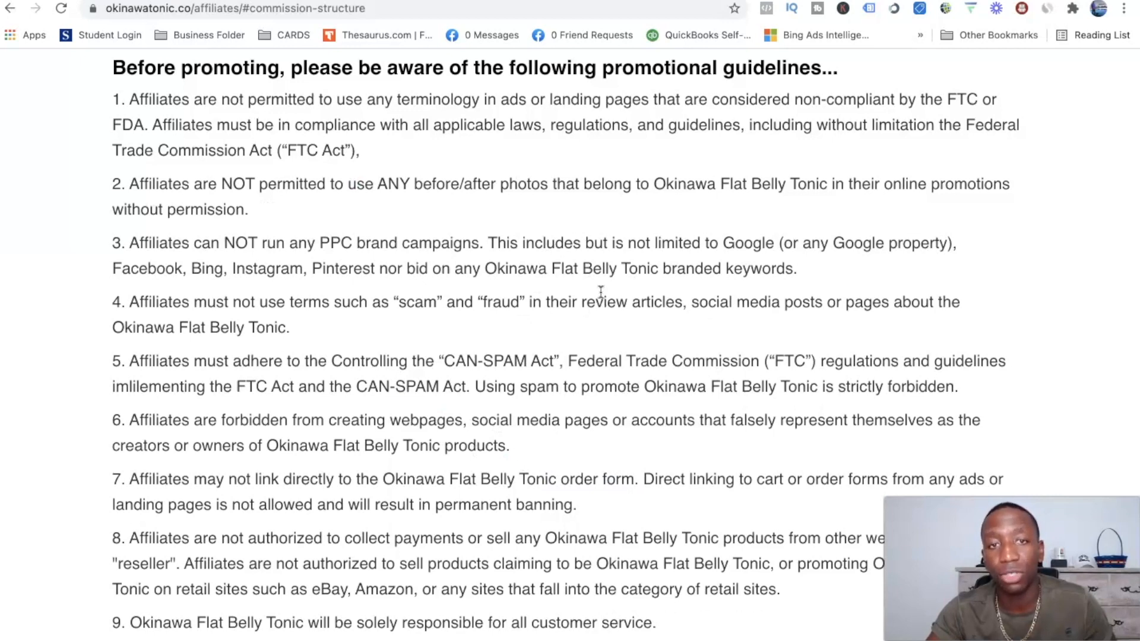
pyautogui.scroll(6, 601, 291)
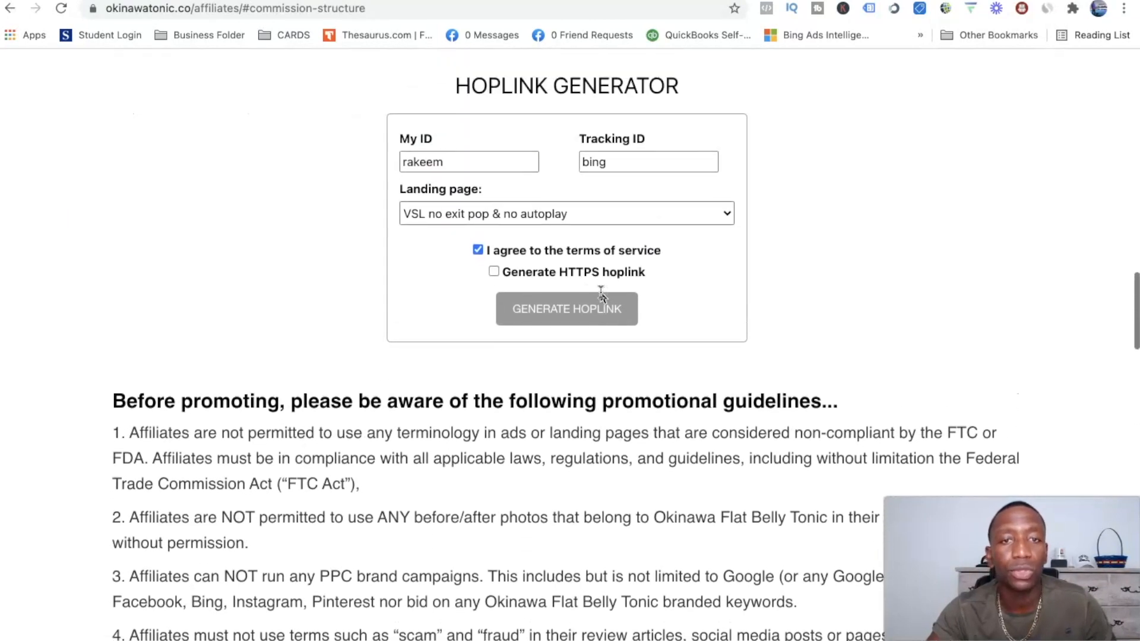
pyautogui.click(494, 280)
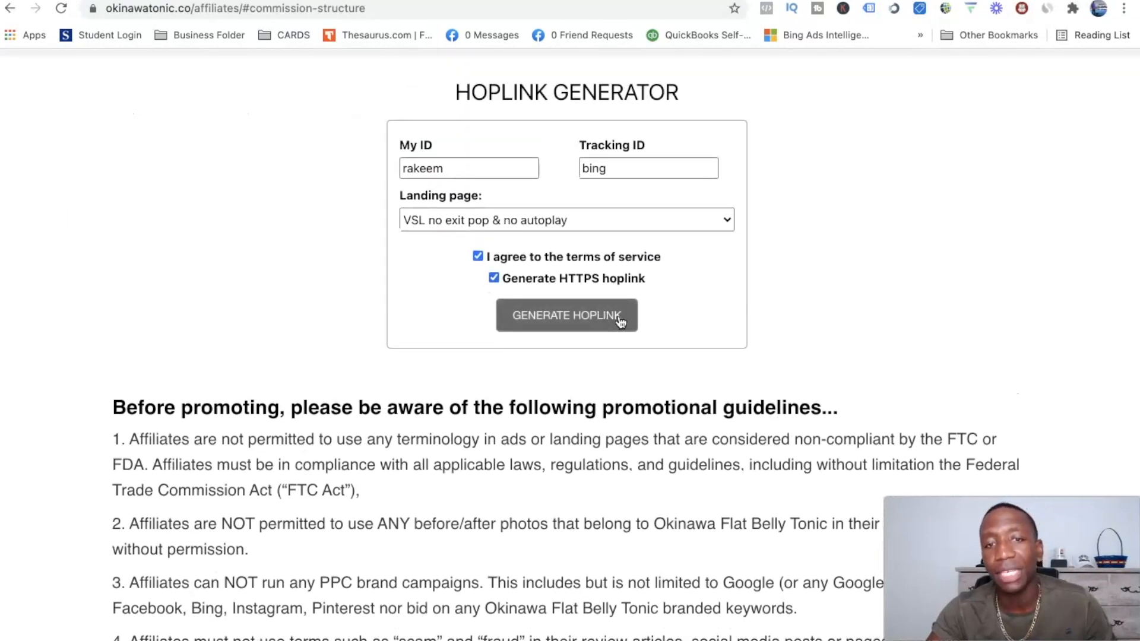
# Step: Generate the hoplink and copy it into the online notepad below the fatburningliquid.now.site address
pyautogui.click(576, 321)
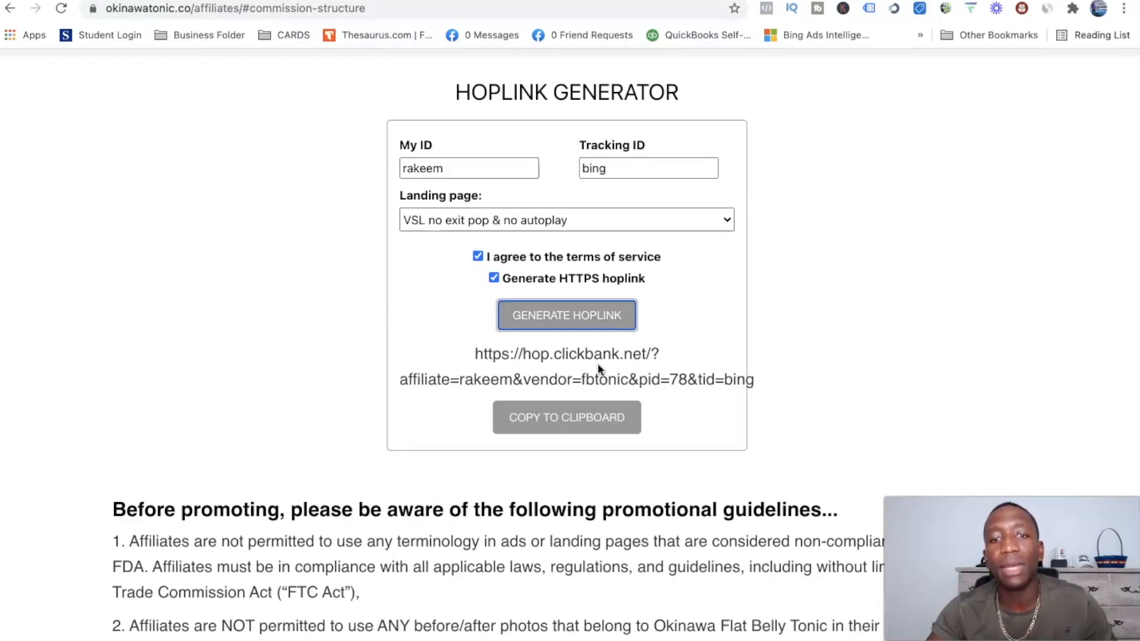
pyautogui.click(569, 419)
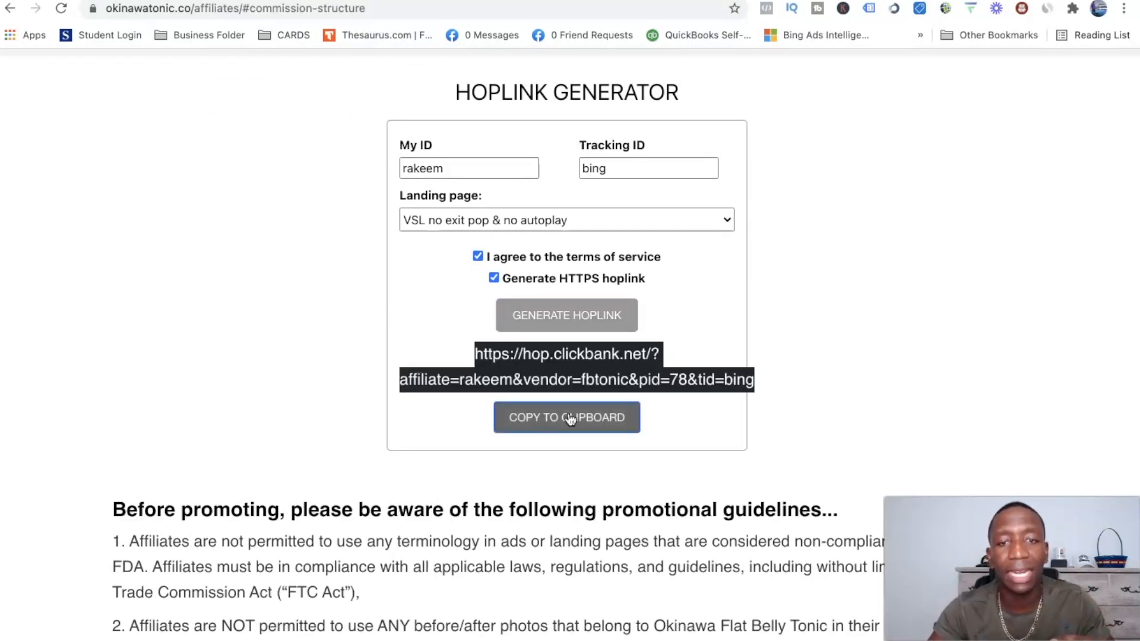
pyautogui.click(1000, 1)
pyautogui.press('super+v')
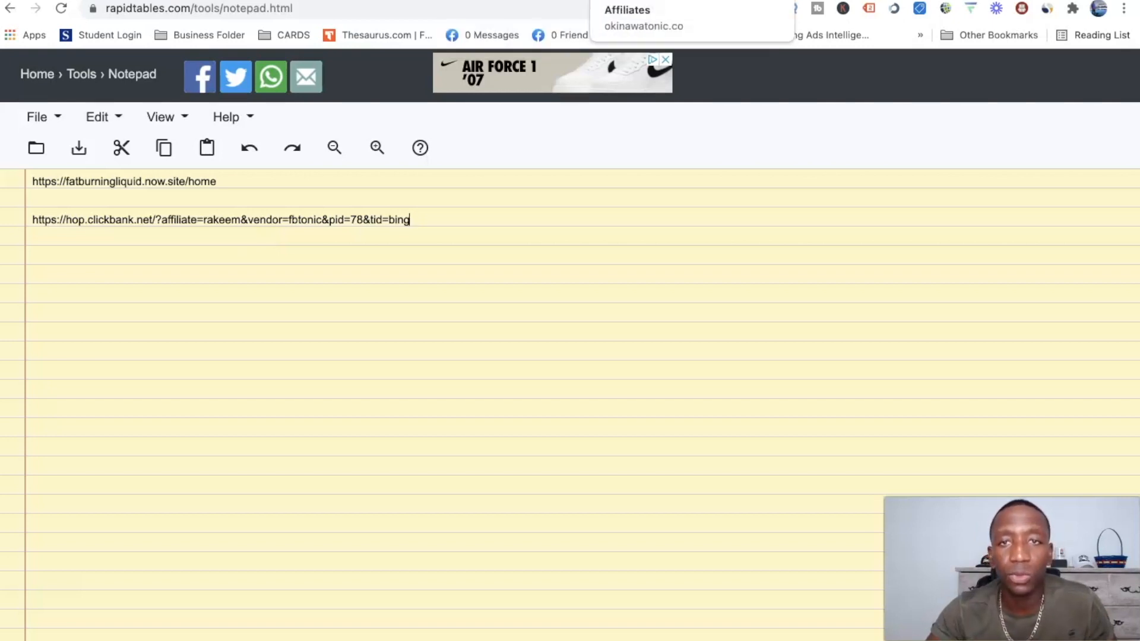
# Step: Review the reasons to promote on the Okinawa affiliate page, and note the keyword "supplement" under the hoplink in the online notepad
pyautogui.click(635, 1)
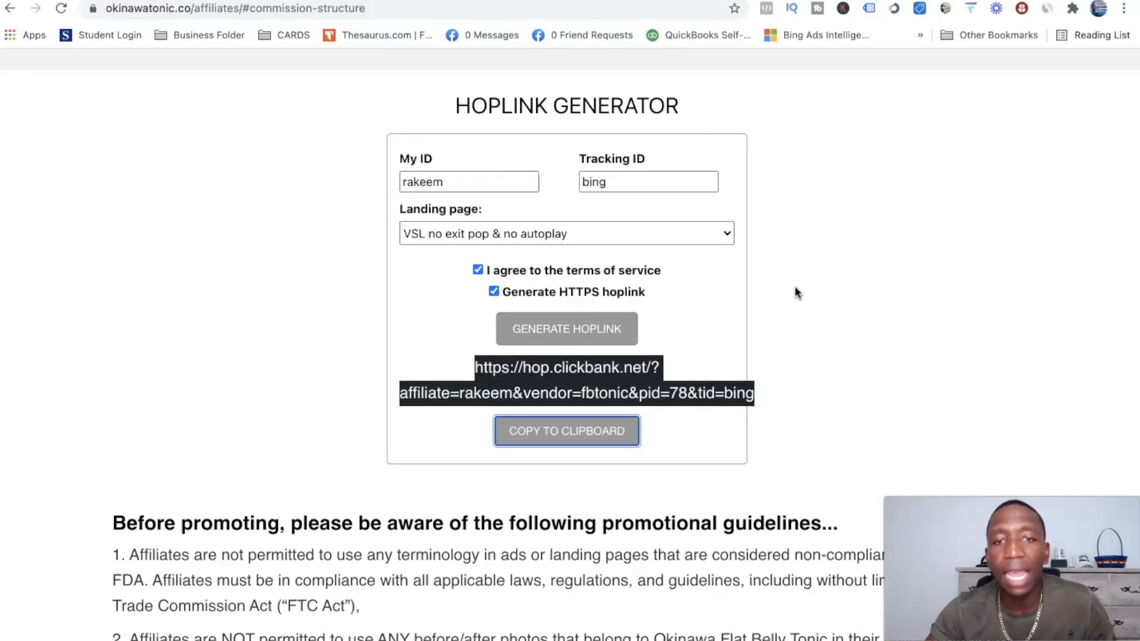
pyautogui.scroll(6, 795, 287)
pyautogui.scroll(10, 796, 289)
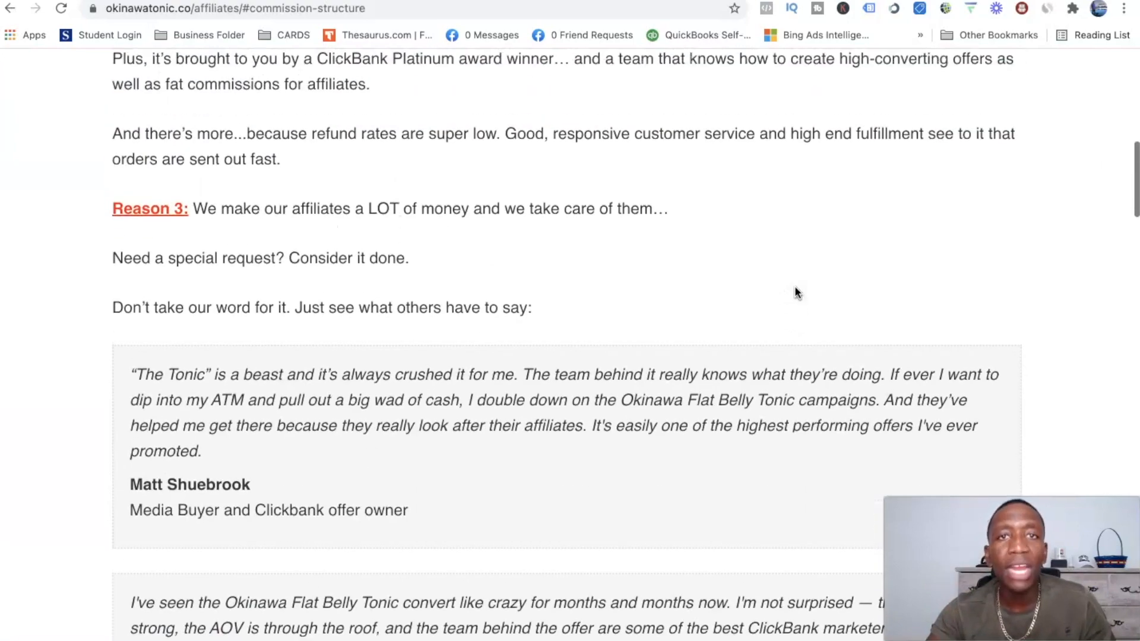
pyautogui.scroll(2, 794, 291)
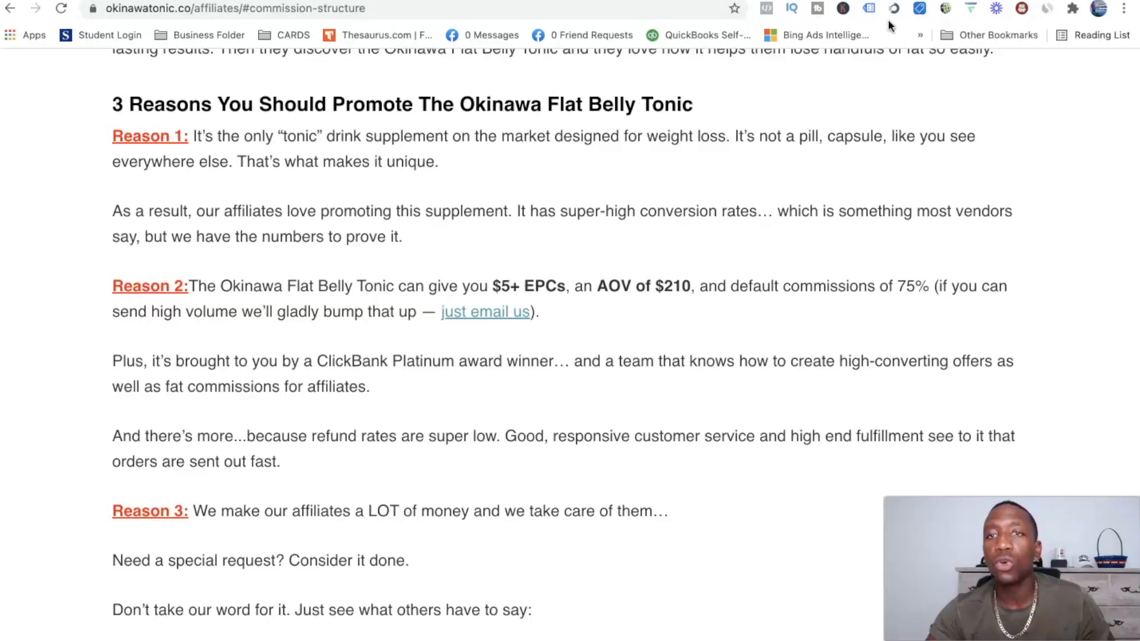
pyautogui.click(712, 1)
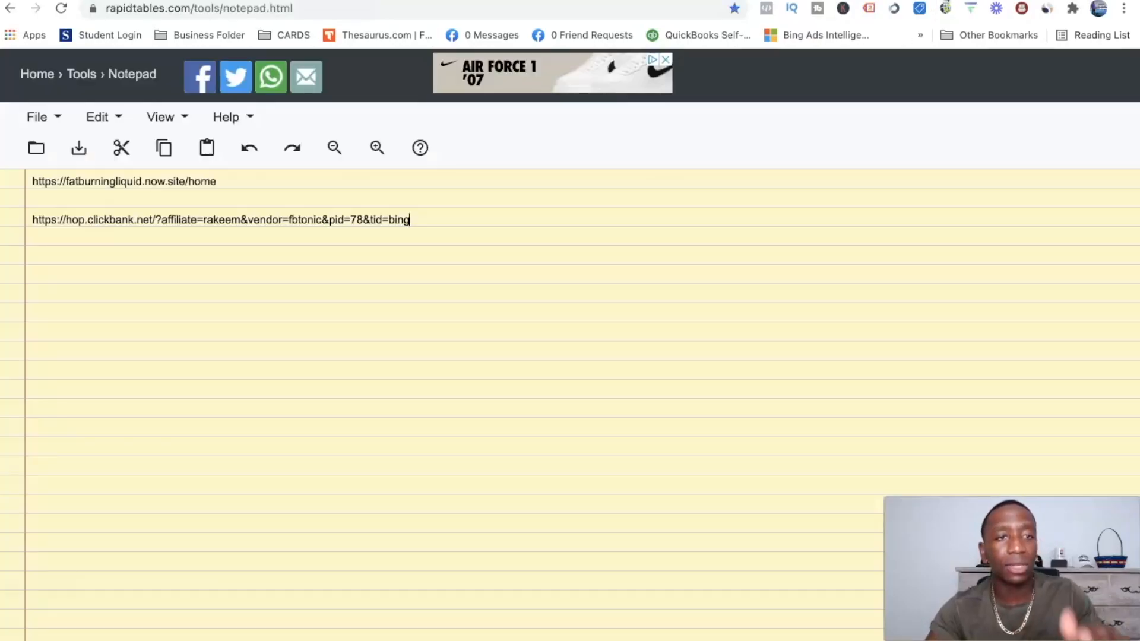
pyautogui.press('Return')
pyautogui.press('Return')
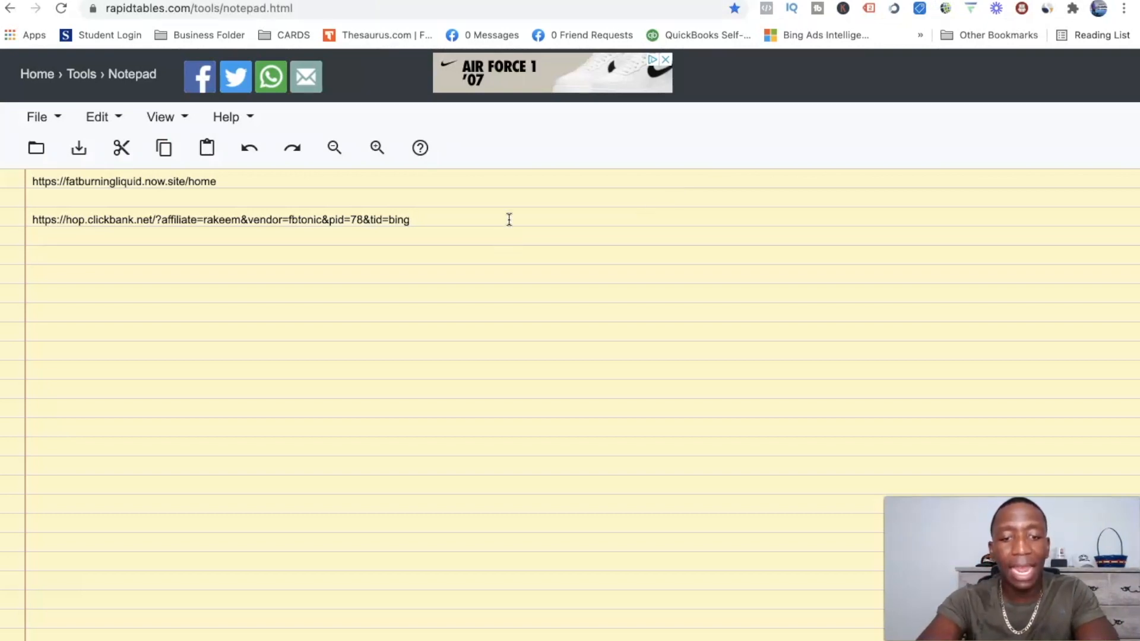
pyautogui.write('supplemtn')
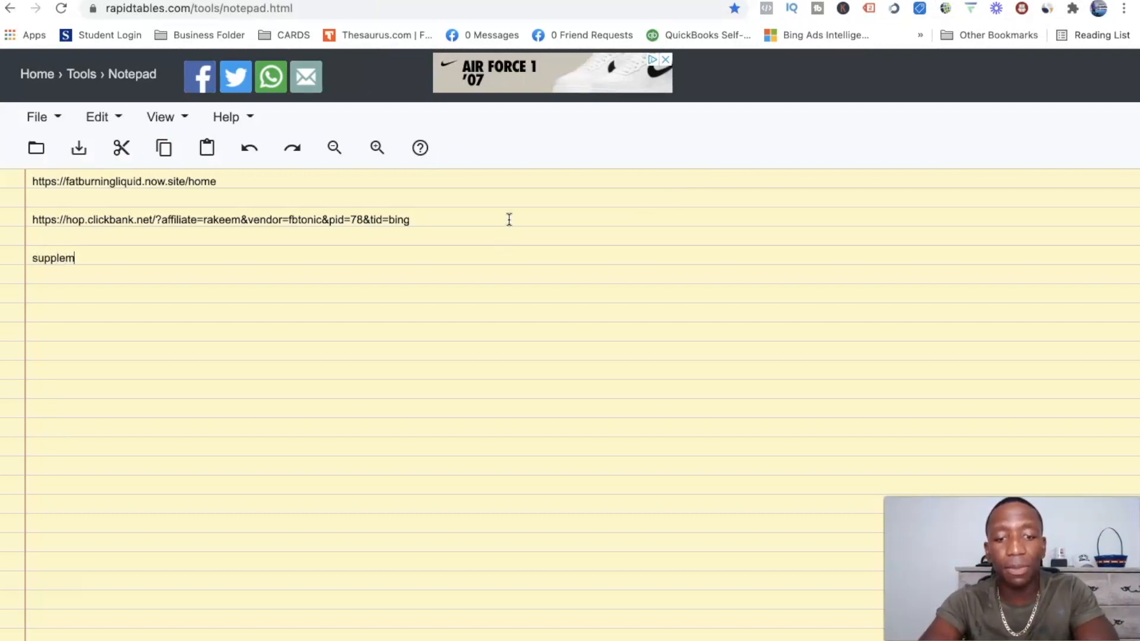
pyautogui.press('BackSpace')
pyautogui.press('BackSpace')
pyautogui.write('ent')
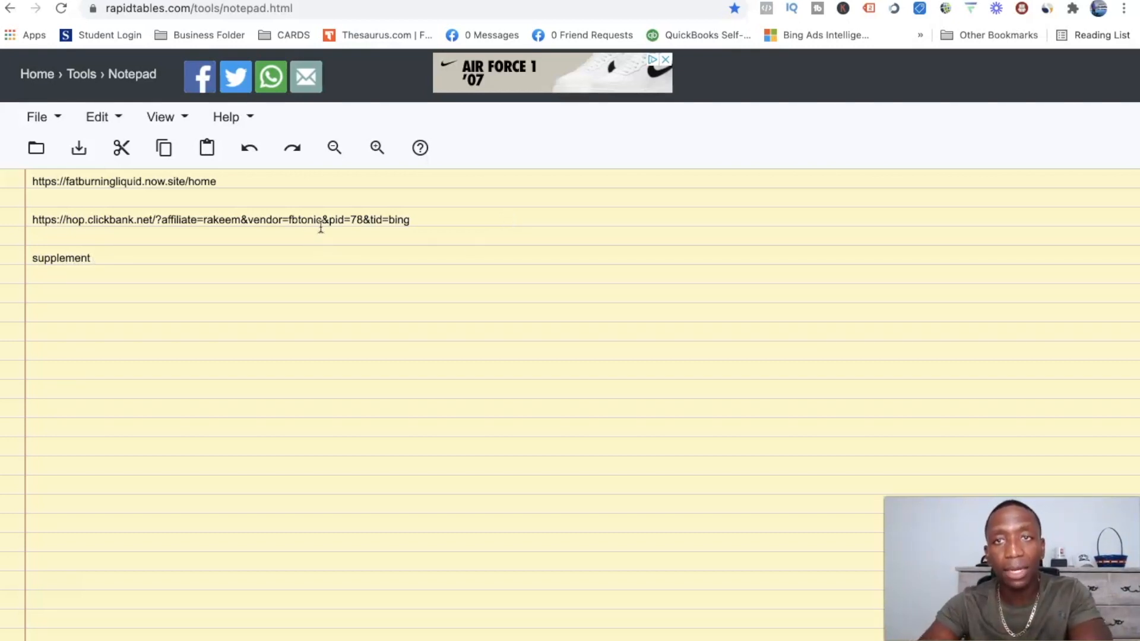
pyautogui.press('Return')
pyautogui.press('Return')
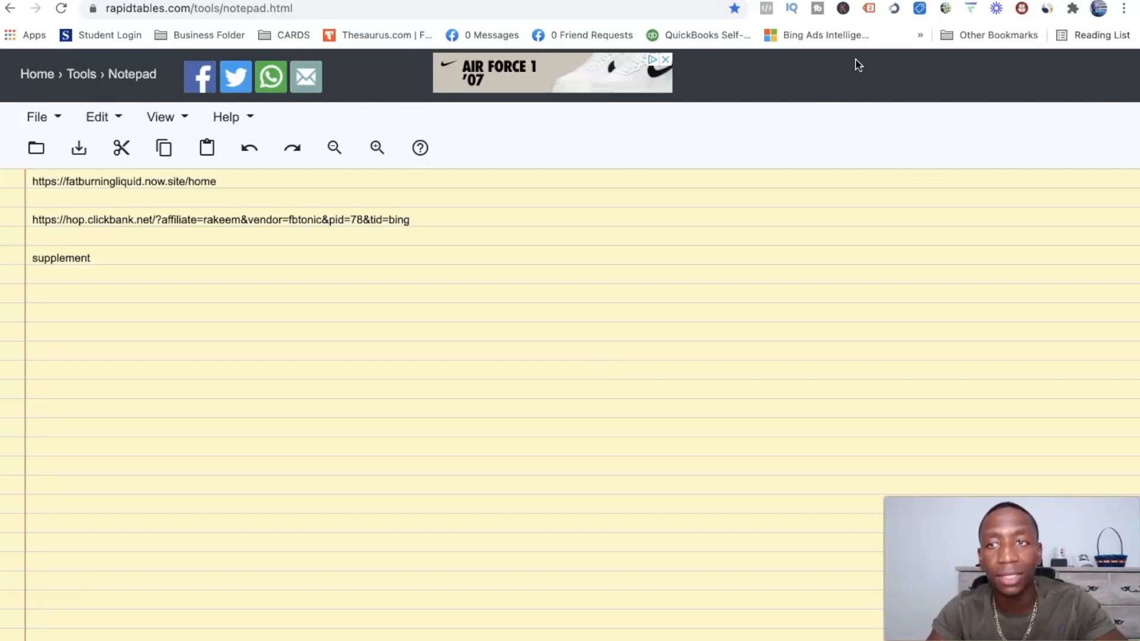
# Step: Open Bing in a new incognito window and dismiss the Microsoft Edge download offer
pyautogui.click(1123, 8)
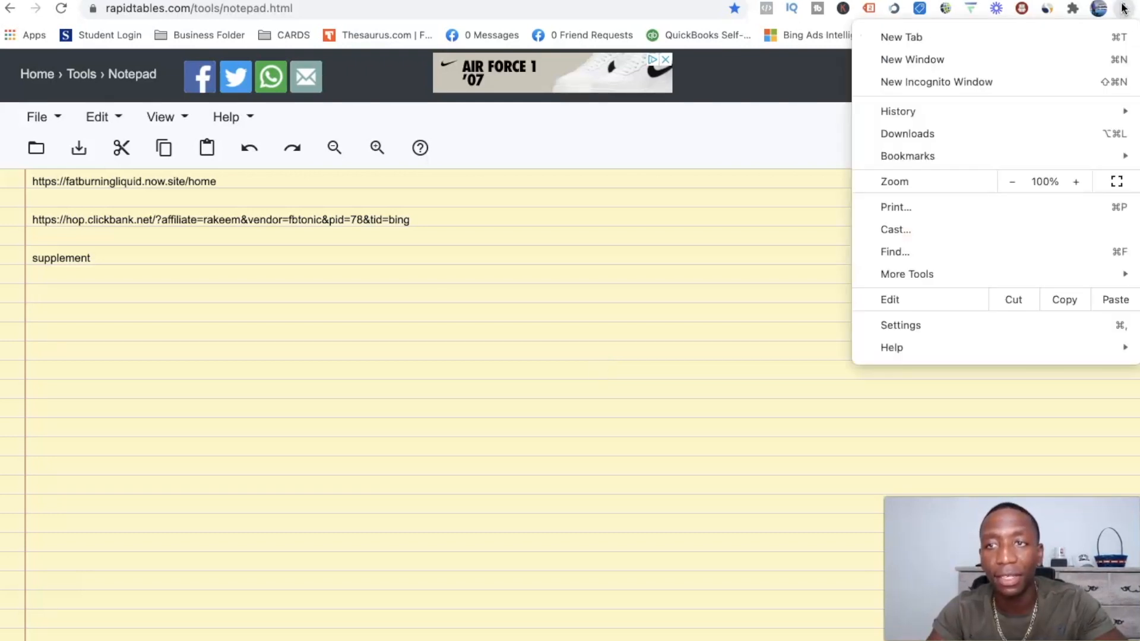
pyautogui.click(949, 82)
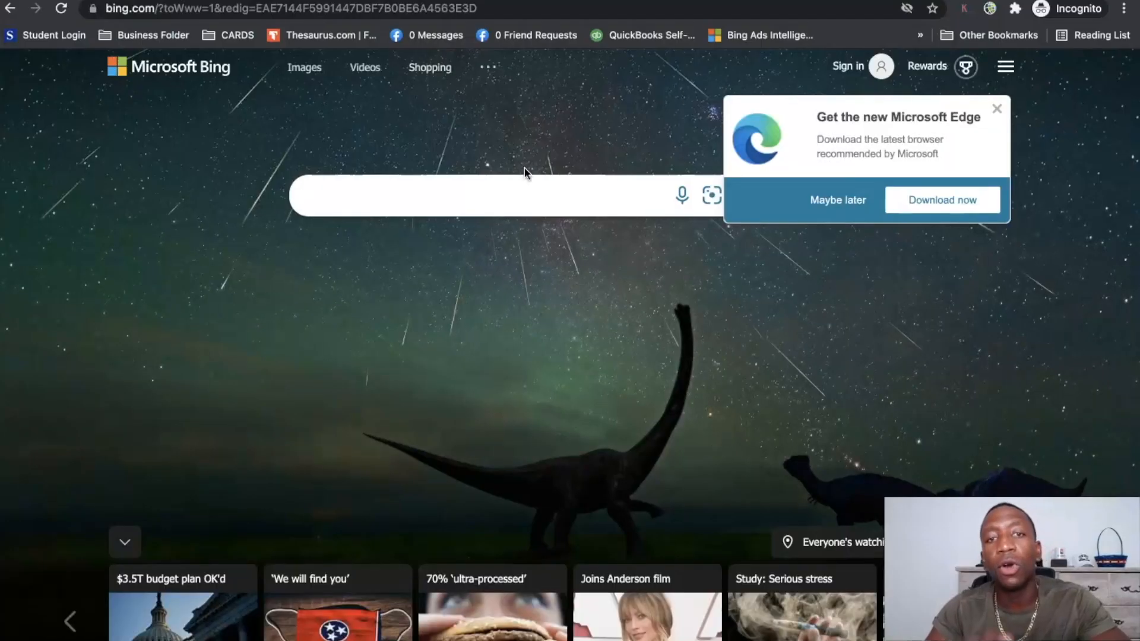
pyautogui.click(836, 203)
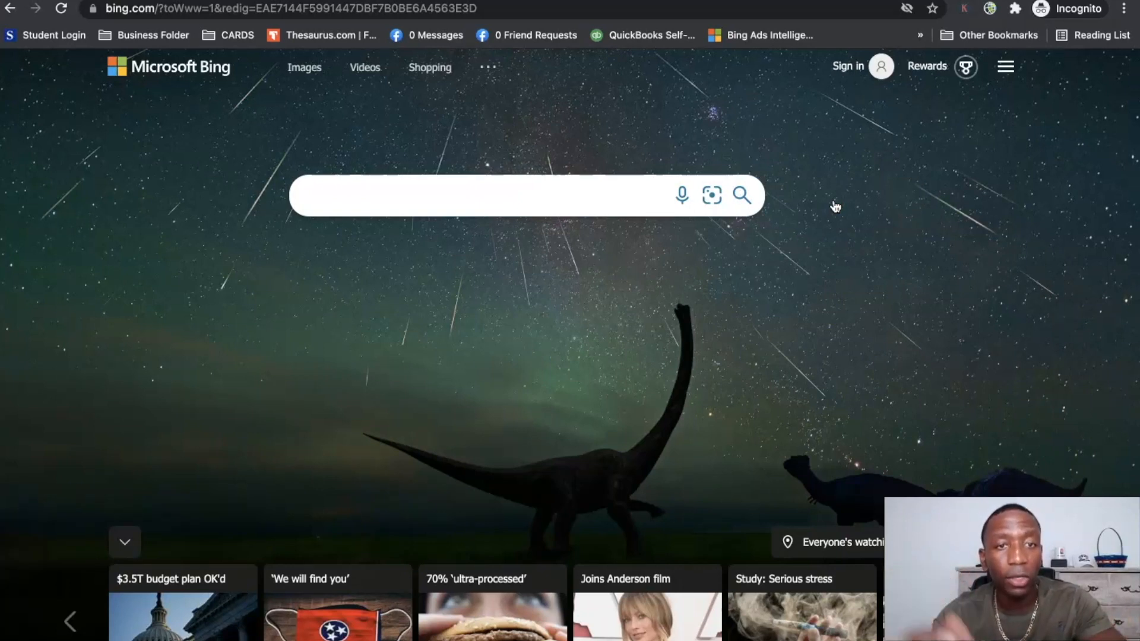
# Step: Enter "drink supplement" as the Bing search phrase to bring up its keyword suggestions
pyautogui.click(445, 198)
pyautogui.write('d')
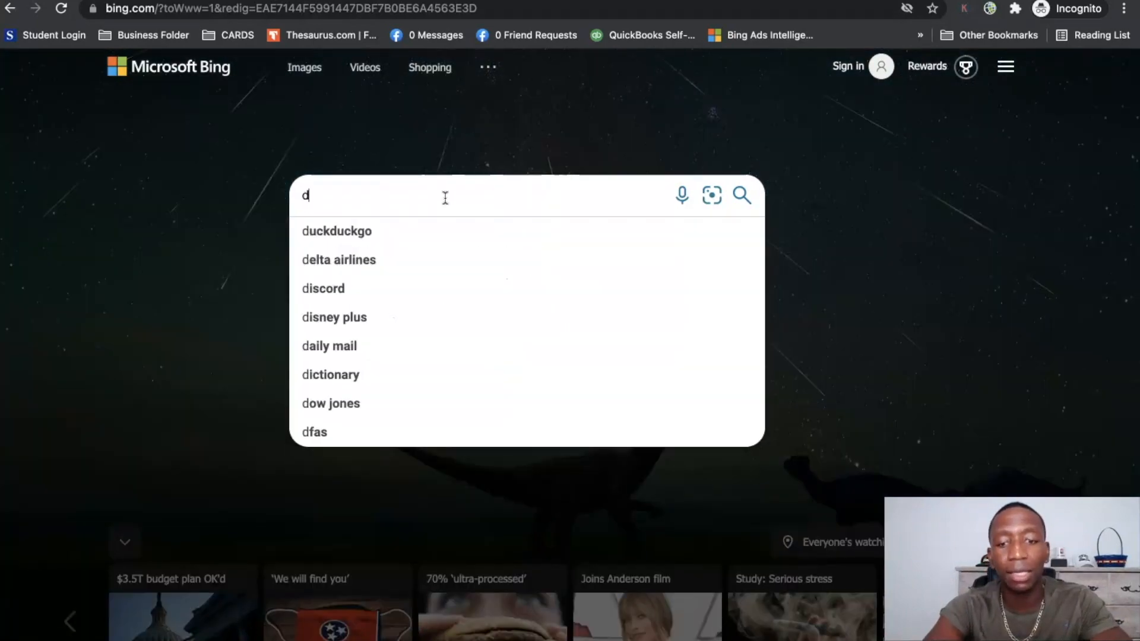
pyautogui.write('rink supplement')
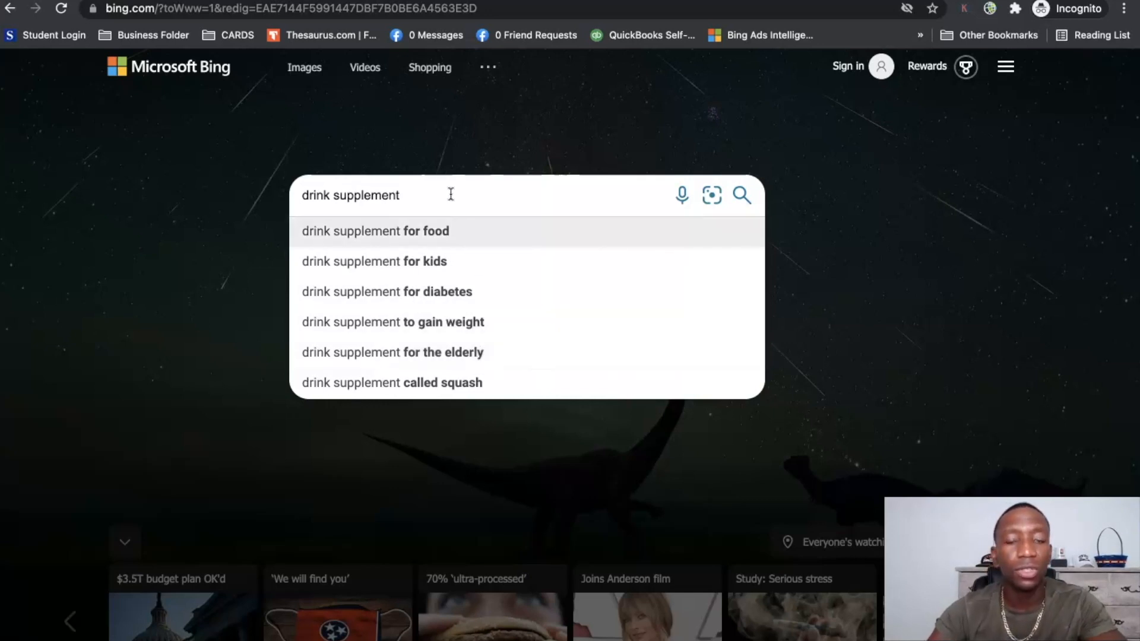
# Step: Check the search suggestions for "drink supplement for" and "drink supplement to", and return the phrase to "drink supplement"
pyautogui.write('for')
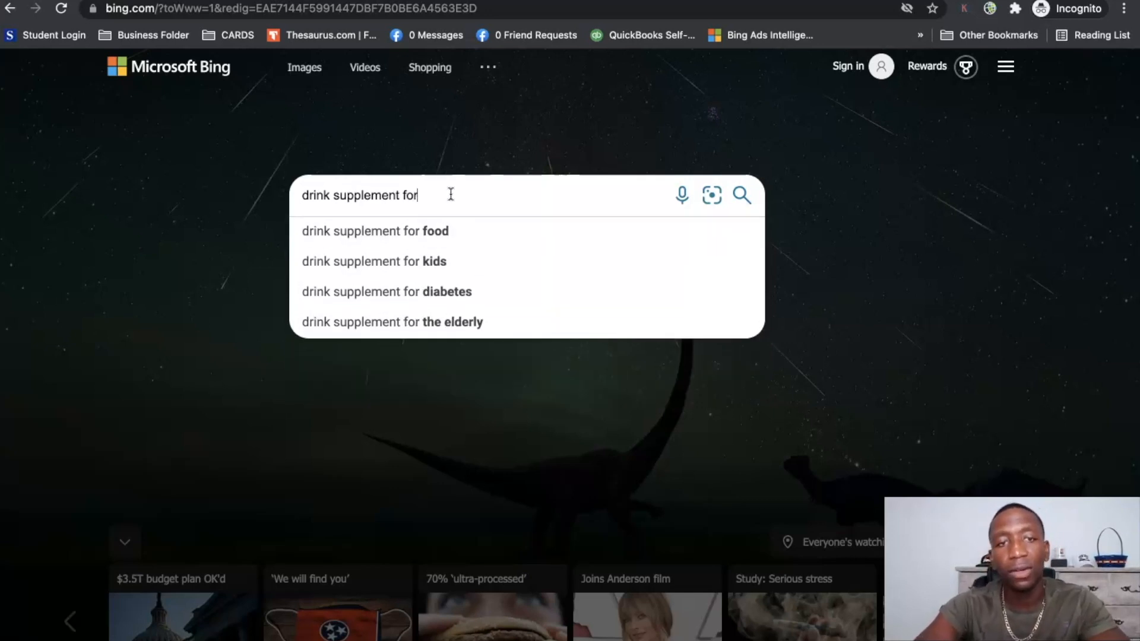
pyautogui.press('BackSpace')
pyautogui.press('BackSpace')
pyautogui.press('BackSpace')
pyautogui.write('to')
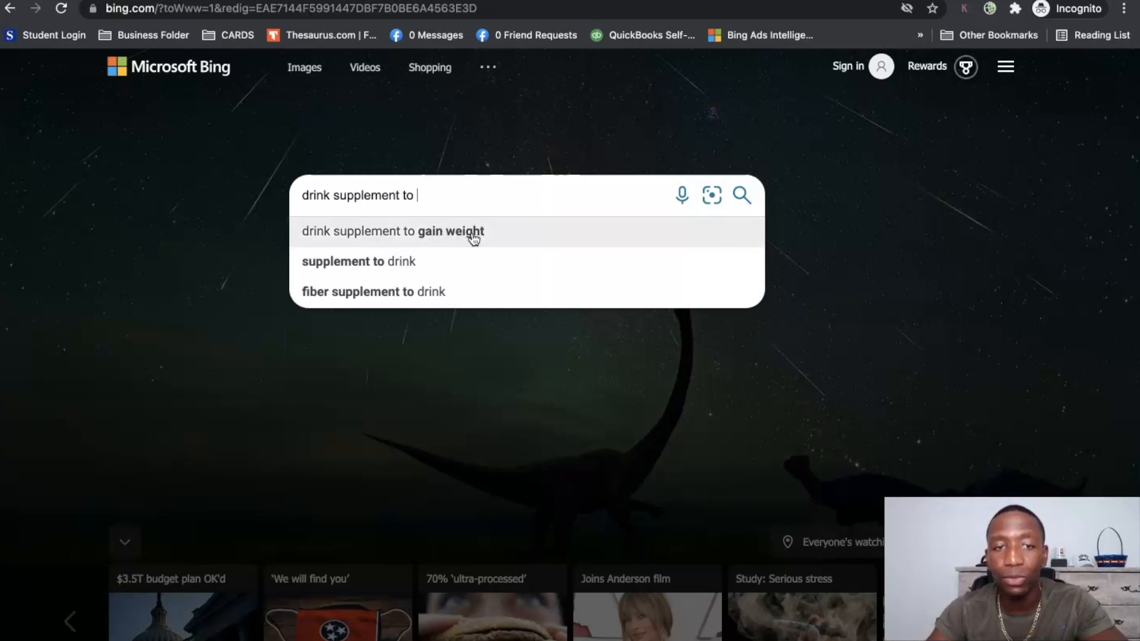
pyautogui.press('BackSpace')
pyautogui.press('BackSpace')
pyautogui.press('BackSpace')
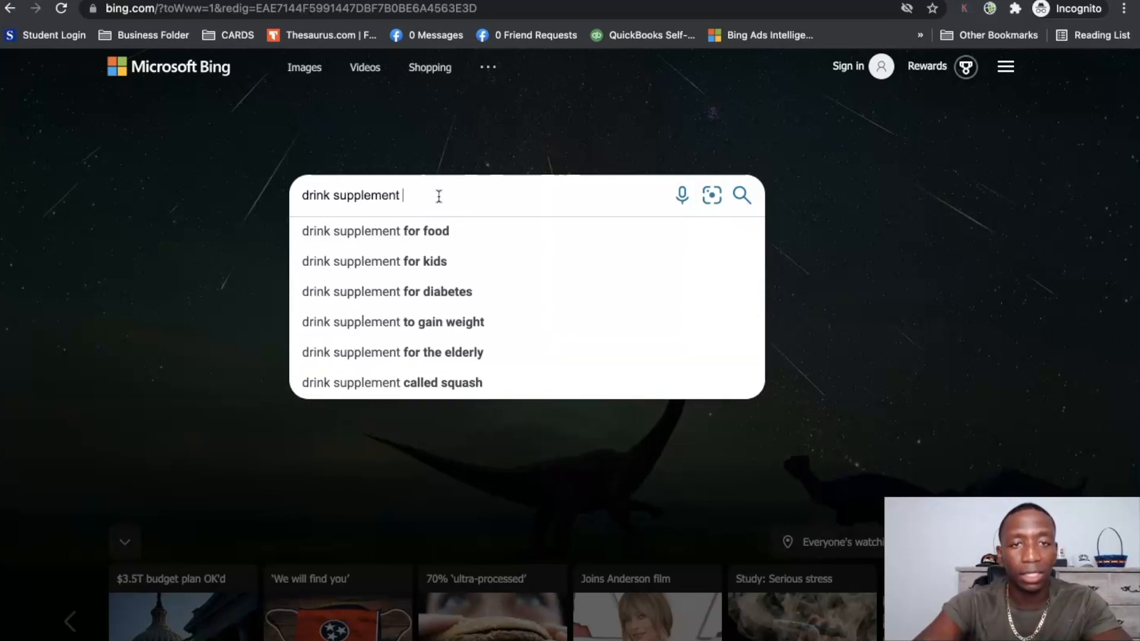
# Step: Check the search suggestions for "drink supplement fat loss" and remove the added fat loss wording
pyautogui.write('fat loss')
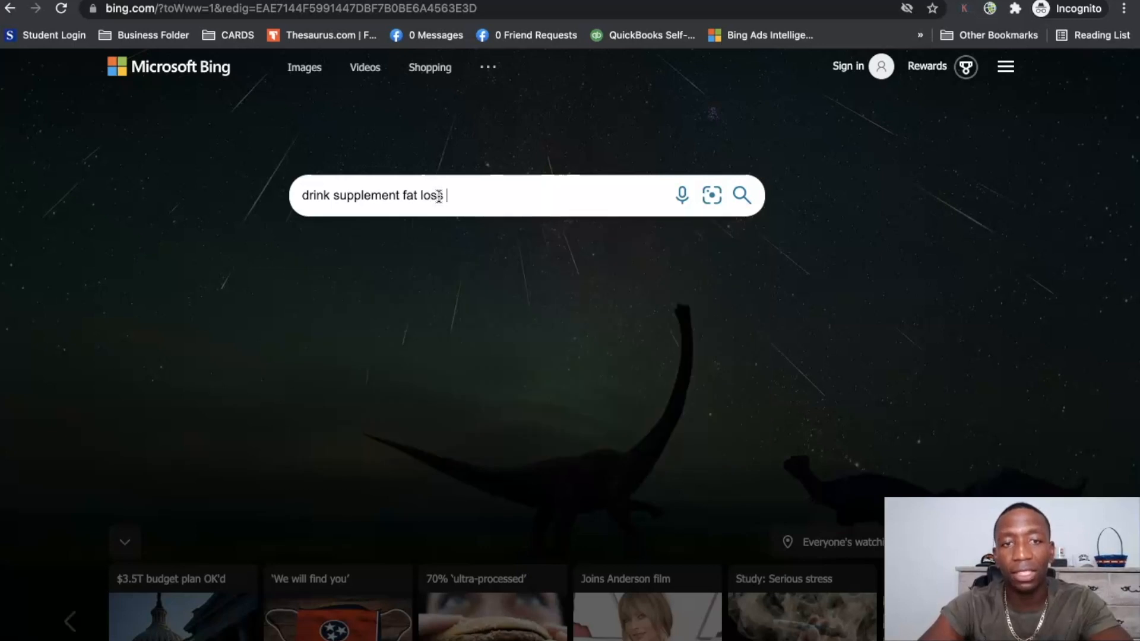
pyautogui.press('BackSpace')
pyautogui.press('BackSpace')
pyautogui.press('BackSpace')
pyautogui.press('BackSpace')
pyautogui.press('BackSpace')
pyautogui.press('BackSpace')
pyautogui.press('BackSpace')
pyautogui.press('BackSpace')
pyautogui.press('BackSpace')
pyautogui.press('BackSpace')
pyautogui.press('BackSpace')
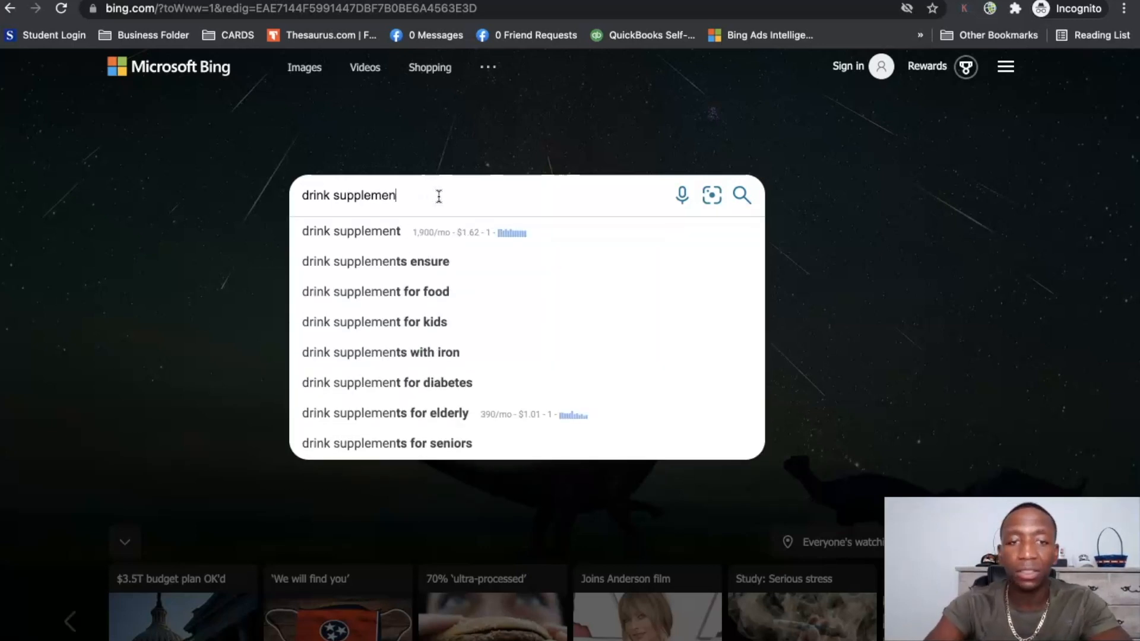
# Step: Replace the search phrase with "supplement to drink" and review its keyword suggestions
pyautogui.press('BackSpace')
pyautogui.press('BackSpace')
pyautogui.press('BackSpace')
pyautogui.press('BackSpace')
pyautogui.press('BackSpace')
pyautogui.press('BackSpace')
pyautogui.press('BackSpace')
pyautogui.press('BackSpace')
pyautogui.press('BackSpace')
pyautogui.press('BackSpace')
pyautogui.press('BackSpace')
pyautogui.press('BackSpace')
pyautogui.press('BackSpace')
pyautogui.press('BackSpace')
pyautogui.press('BackSpace')
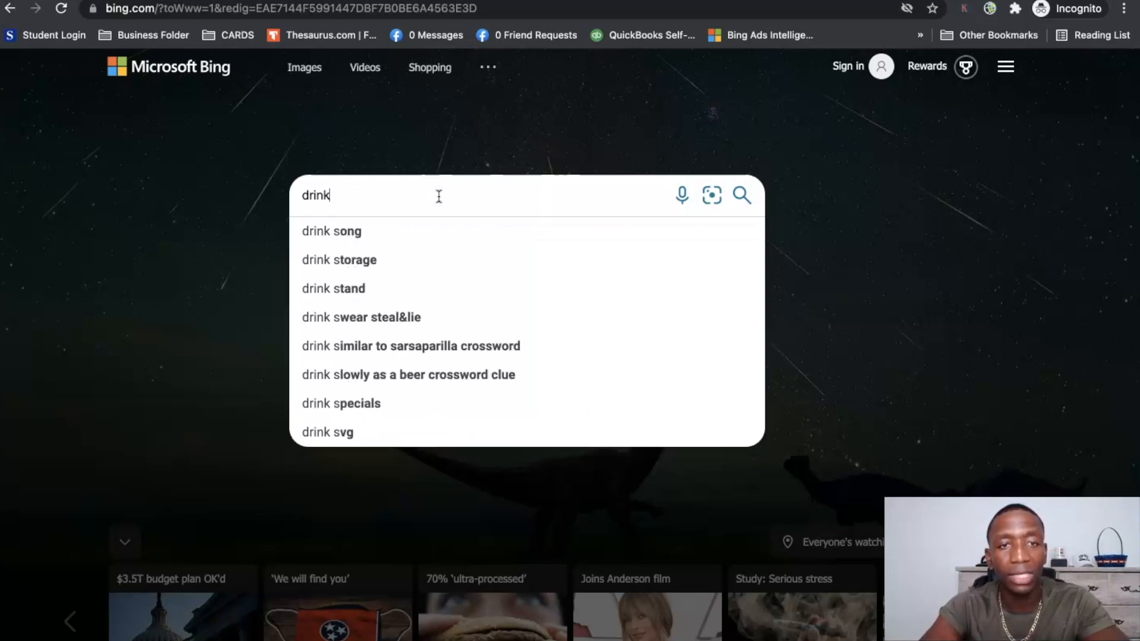
pyautogui.write('supplement t')
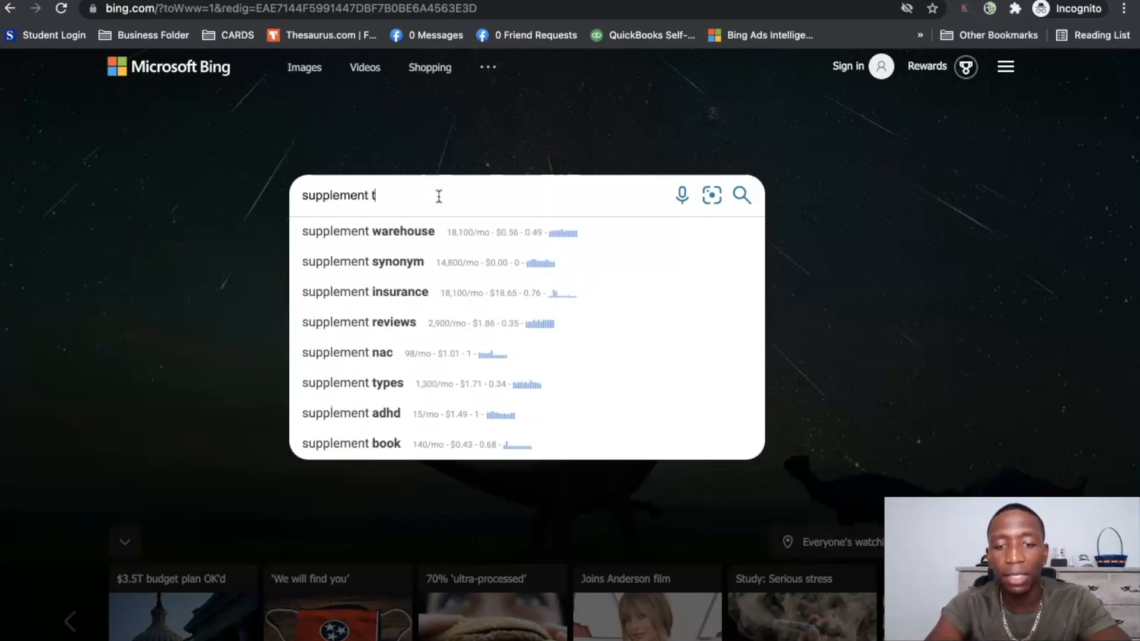
pyautogui.write('o drink')
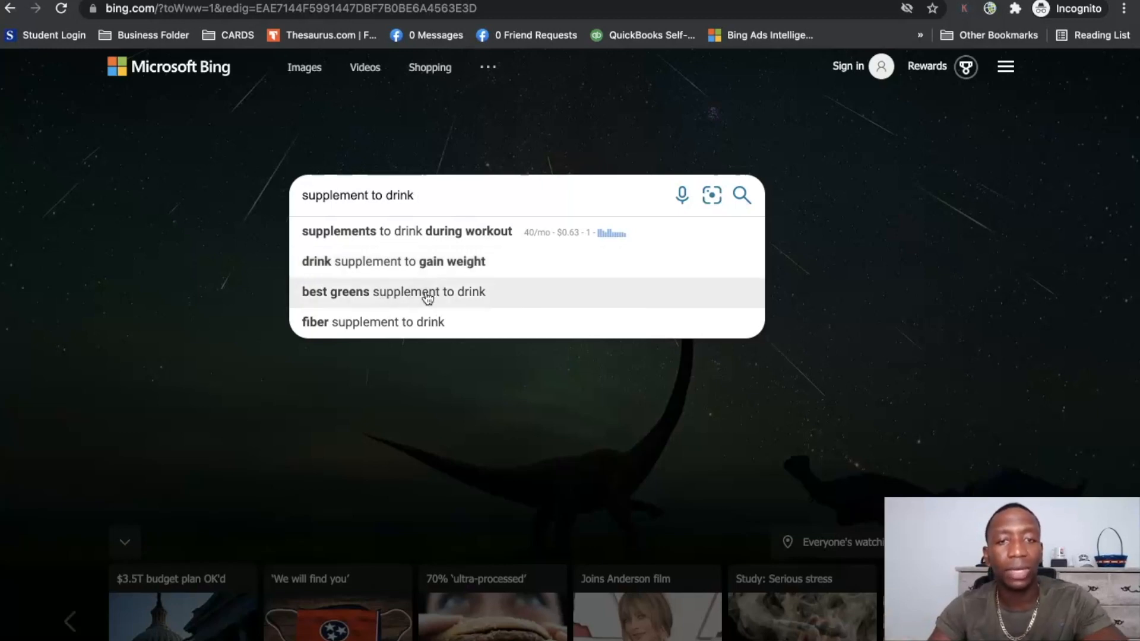
# Step: Change the search phrase to "supplements for fat loss" and review the volume and cost data of its keyword suggestions
pyautogui.moveTo(425, 195); pyautogui.dragTo(376, 193)
pyautogui.press('BackSpace')
pyautogui.write('f')
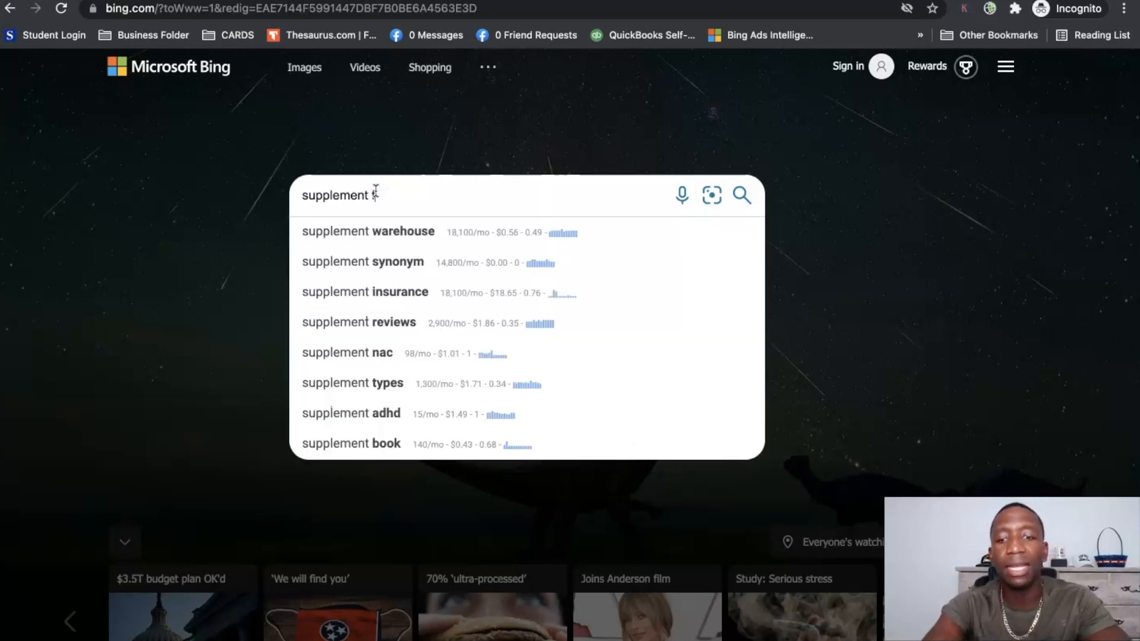
pyautogui.write('or lat')
pyautogui.press('BackSpace')
pyautogui.press('BackSpace')
pyautogui.press('BackSpace')
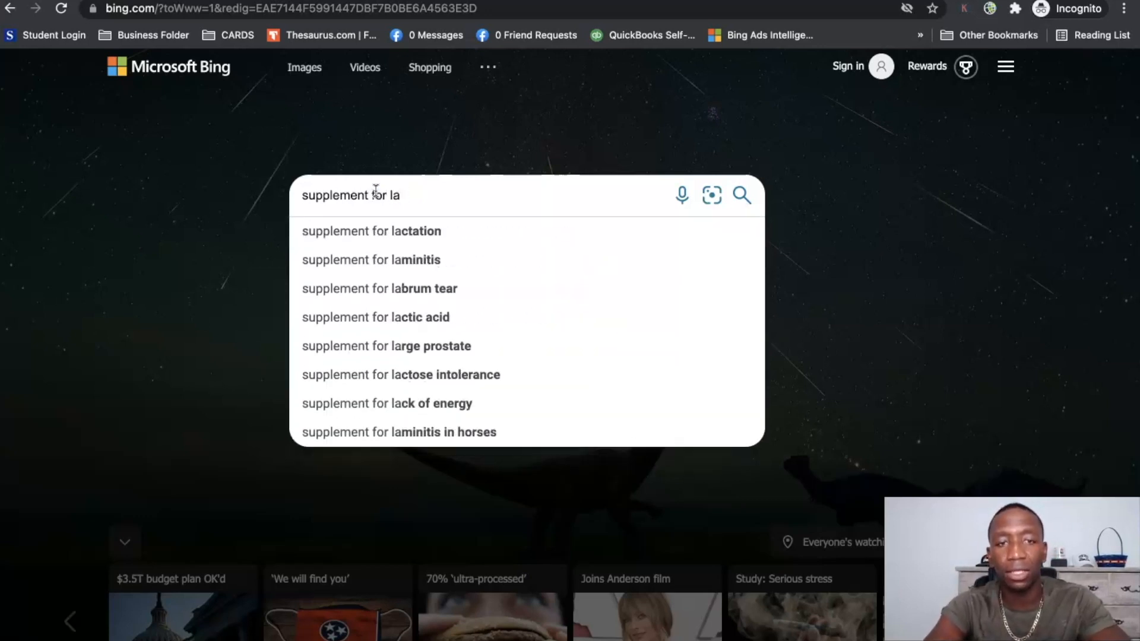
pyautogui.write('fat loss')
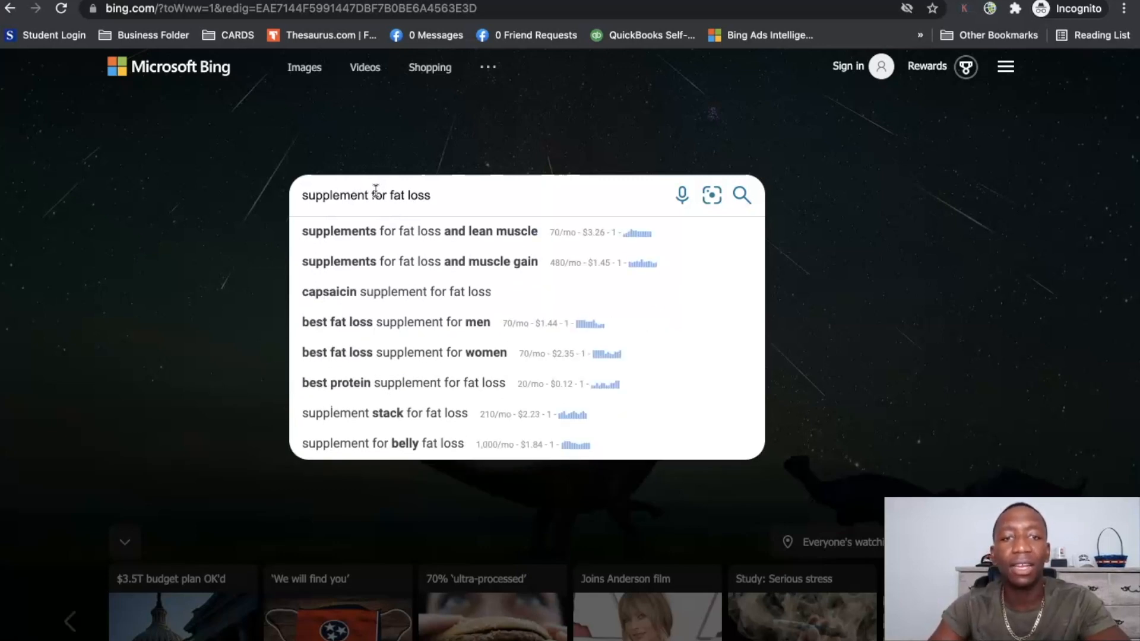
pyautogui.click(367, 196)
pyautogui.write('s')
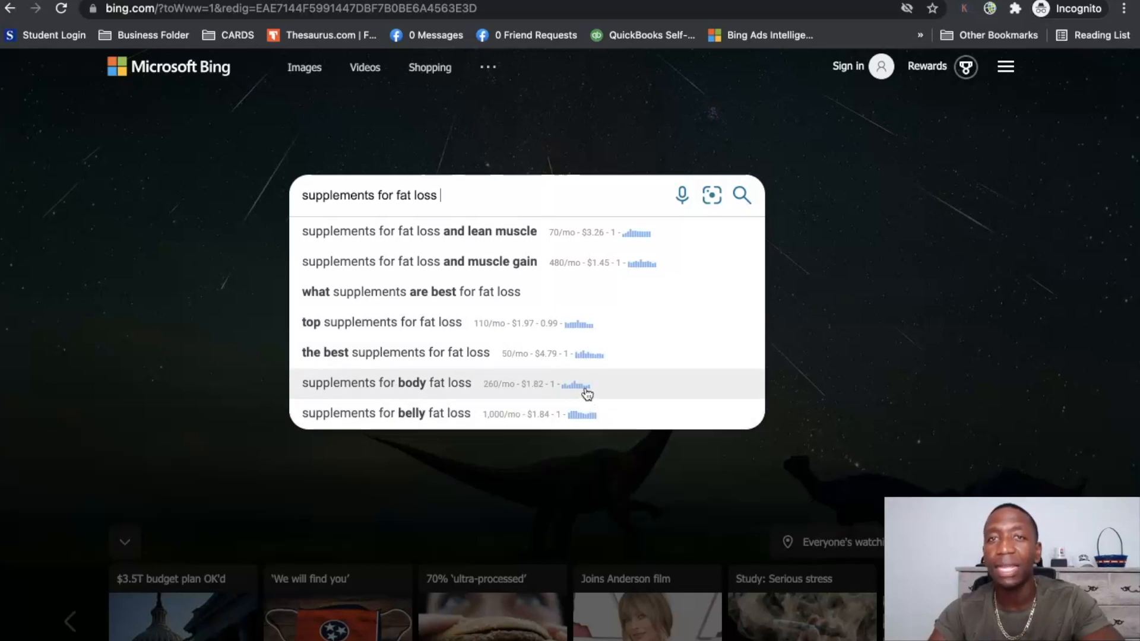
pyautogui.moveTo(587, 393)
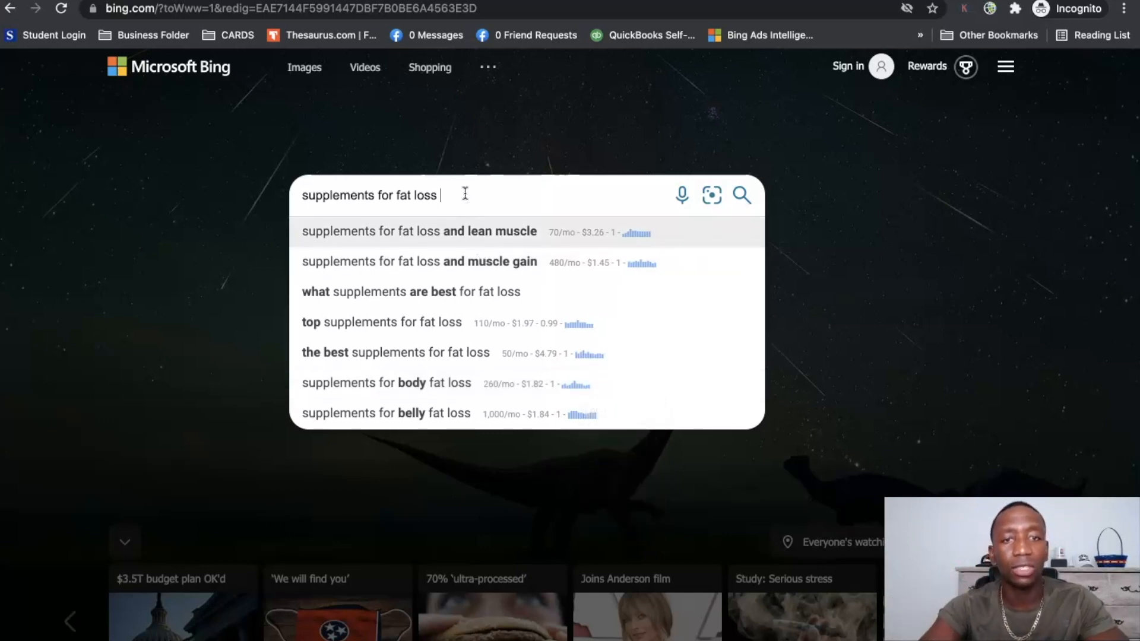
# Step: Check the suggestions with the letters a and b added after "supplements for fat loss", and restore the phrase
pyautogui.write('a')
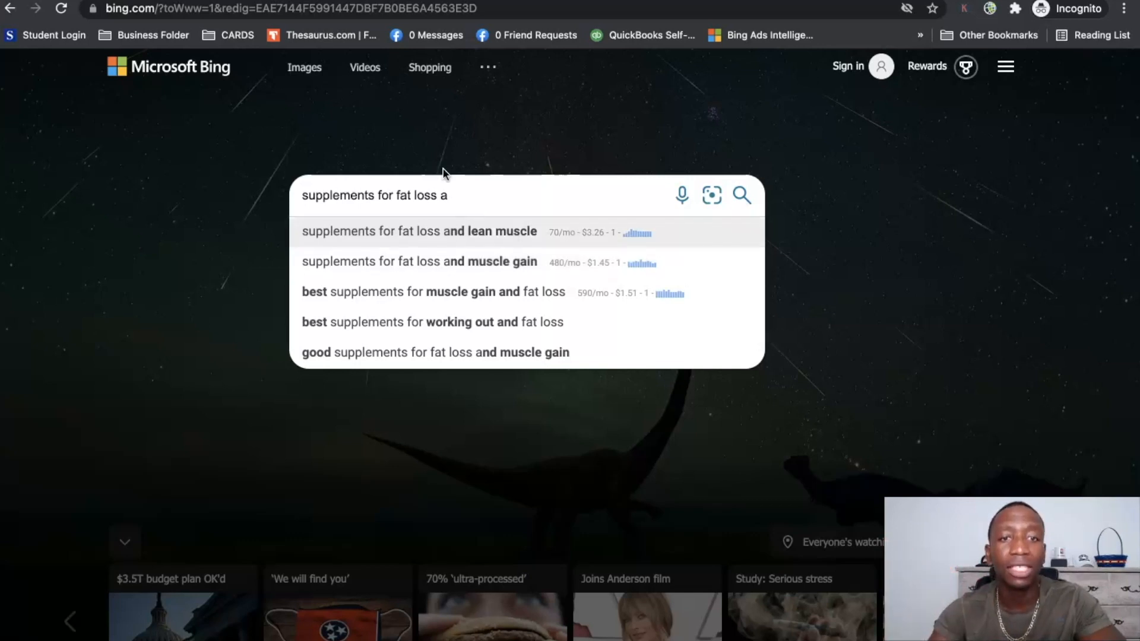
pyautogui.press('BackSpace')
pyautogui.write('b')
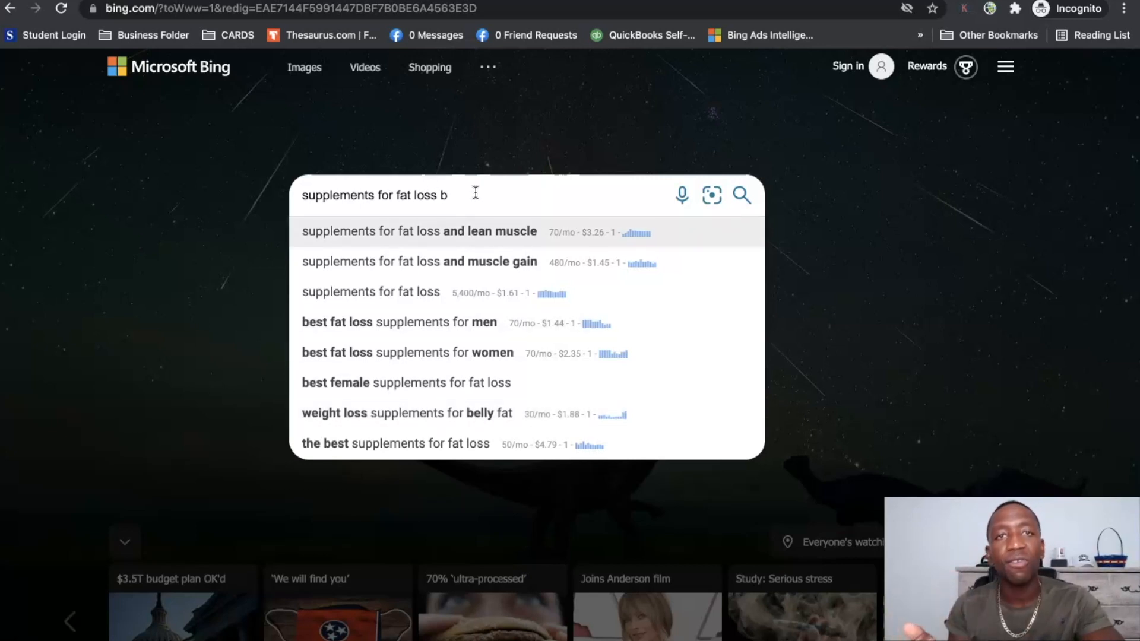
pyautogui.press('BackSpace')
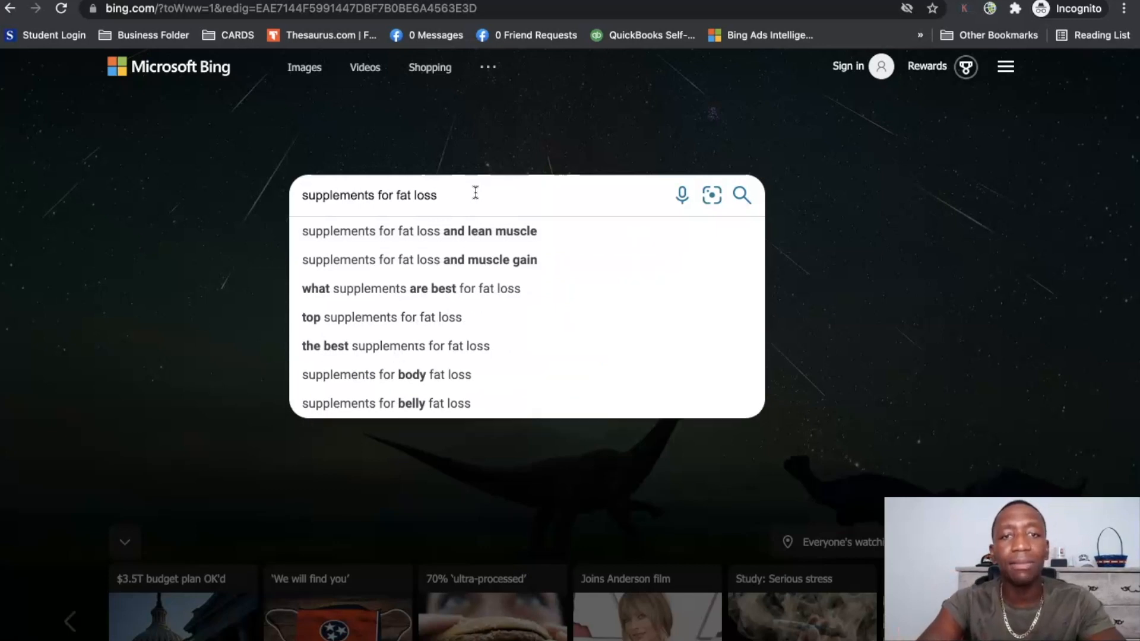
# Step: Check the suggestions with the letters a to d placed one by one before "supplements for fat loss", and remove the prefix
pyautogui.click(305, 194)
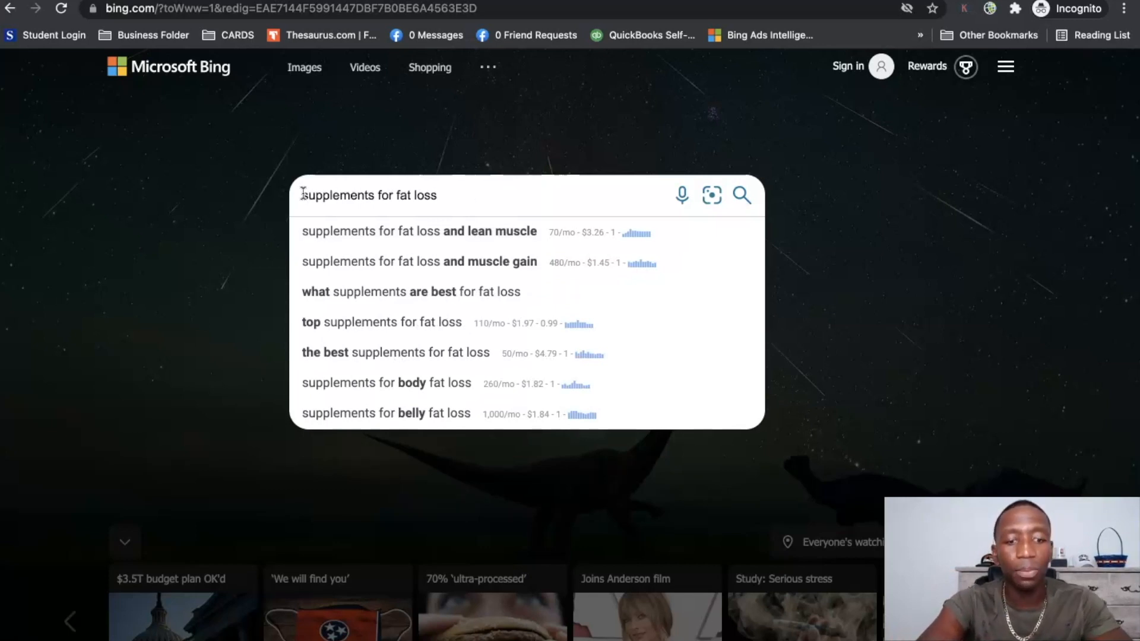
pyautogui.write('a')
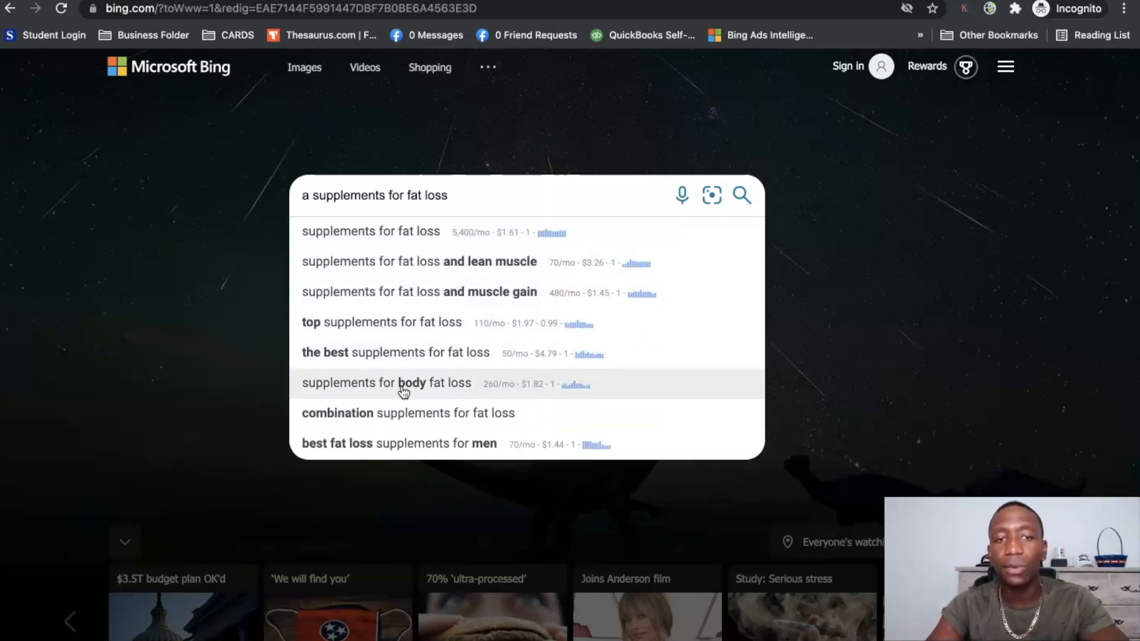
pyautogui.click(306, 197)
pyautogui.press('BackSpace')
pyautogui.write('b')
pyautogui.press('BackSpace')
pyautogui.write('c')
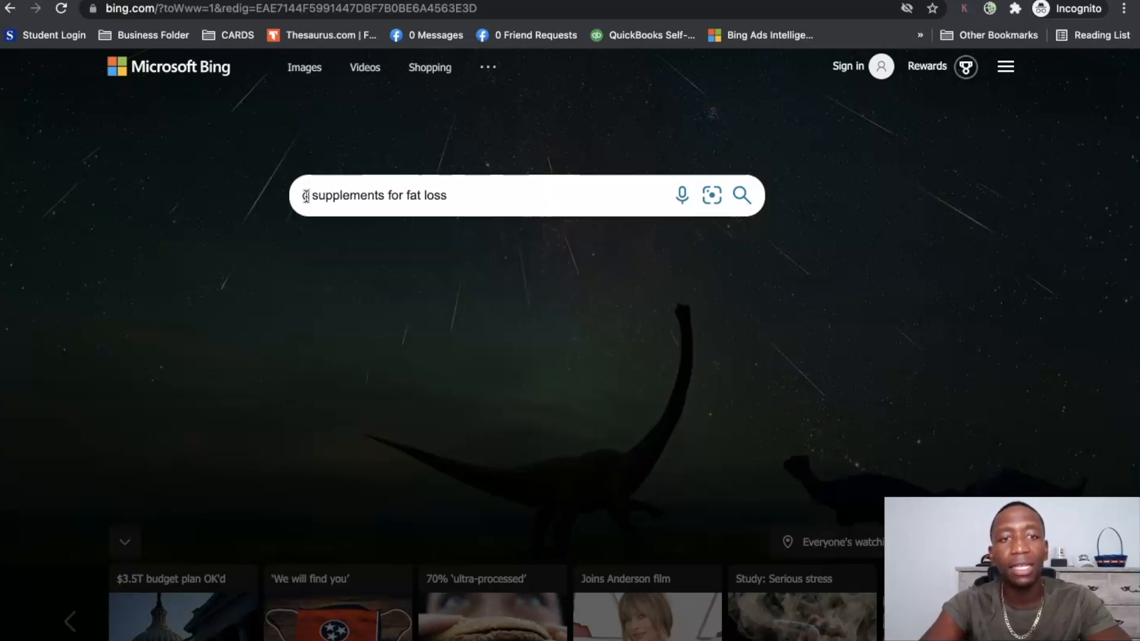
pyautogui.press('BackSpace')
pyautogui.write('d')
pyautogui.press('BackSpace')
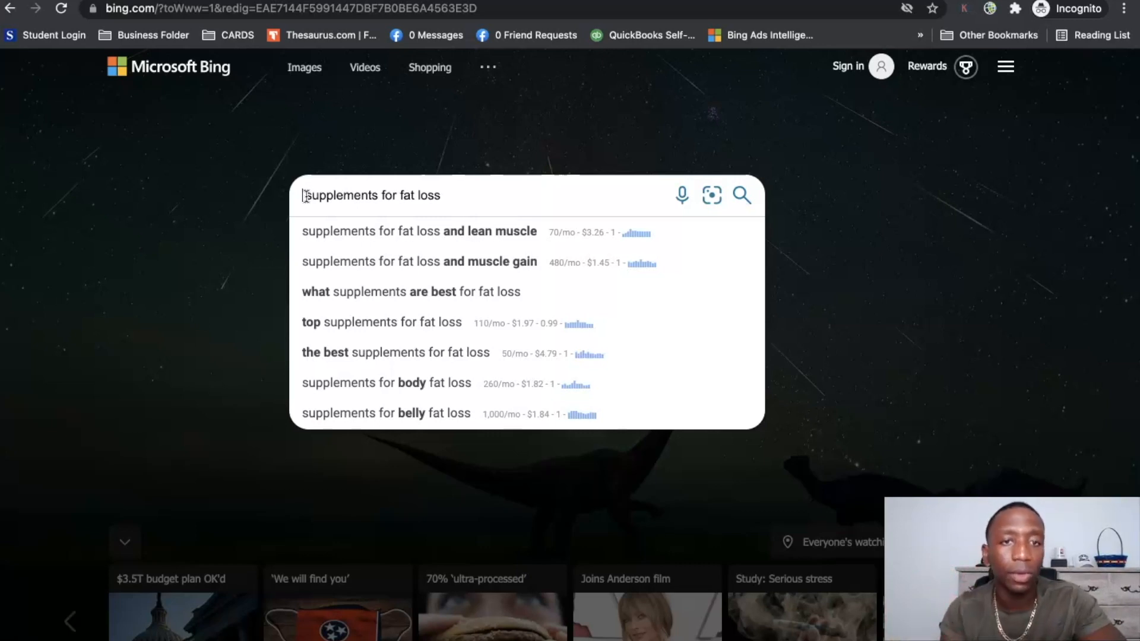
# Step: Extend the search phrase to "liquid supplements for fat loss" and examine the suggested keyword's search data
pyautogui.click(300, 183)
pyautogui.write('liquid')
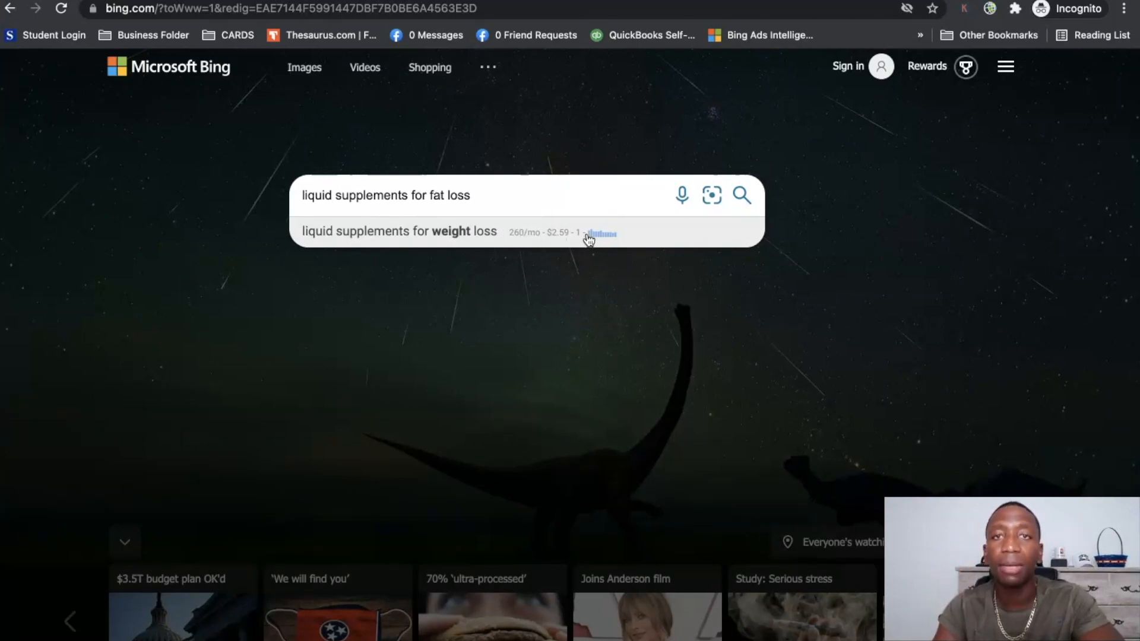
pyautogui.moveTo(589, 239)
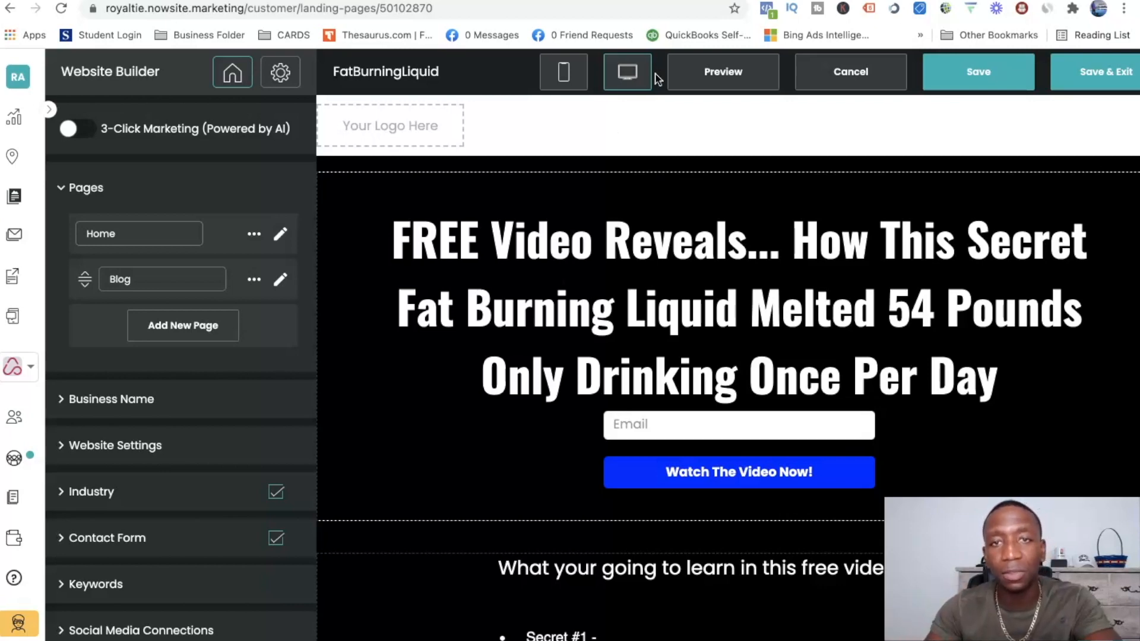
# Step: Switch to the Okinawa tonic sales page and review its headline, video and bottle offers
pyautogui.click(611, 1)
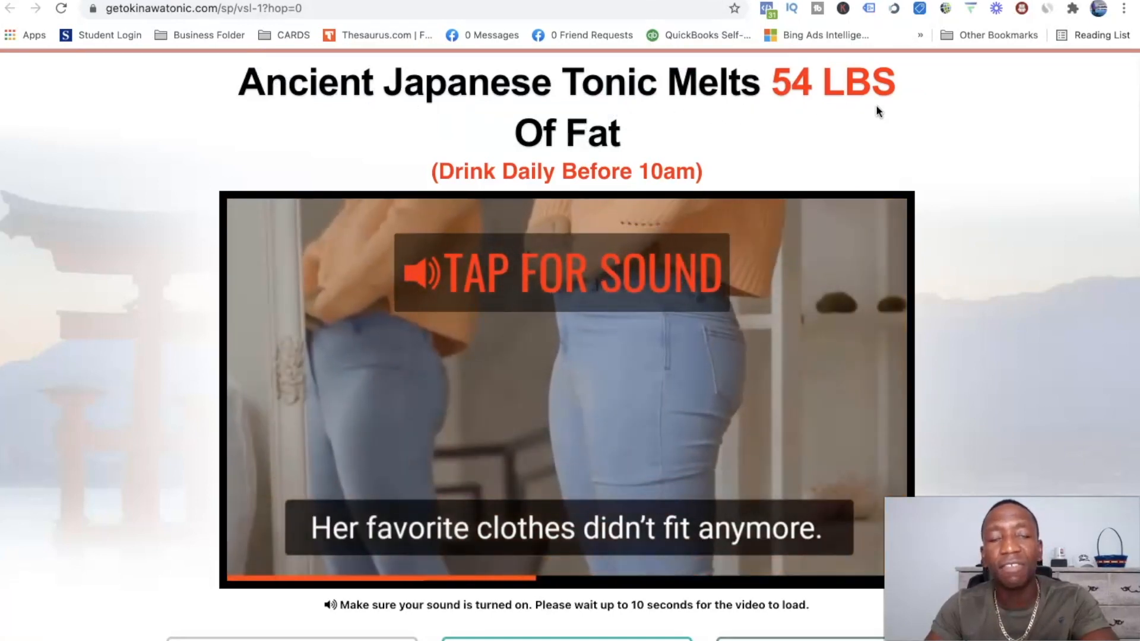
pyautogui.click(799, 1)
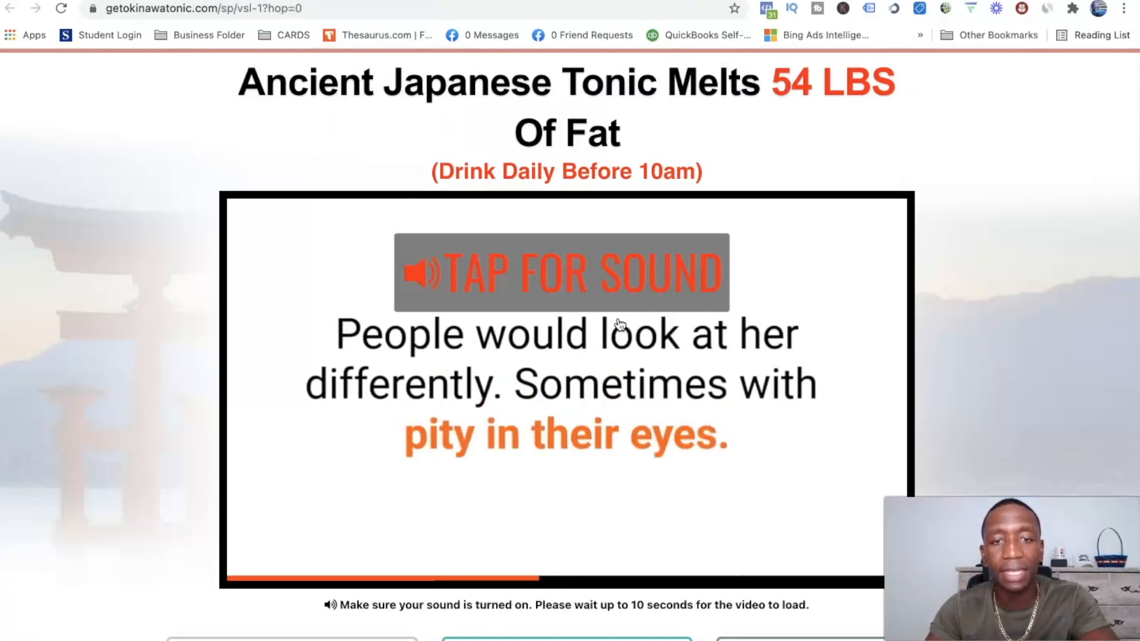
pyautogui.scroll(-3, 917, 343)
pyautogui.scroll(-7, 918, 345)
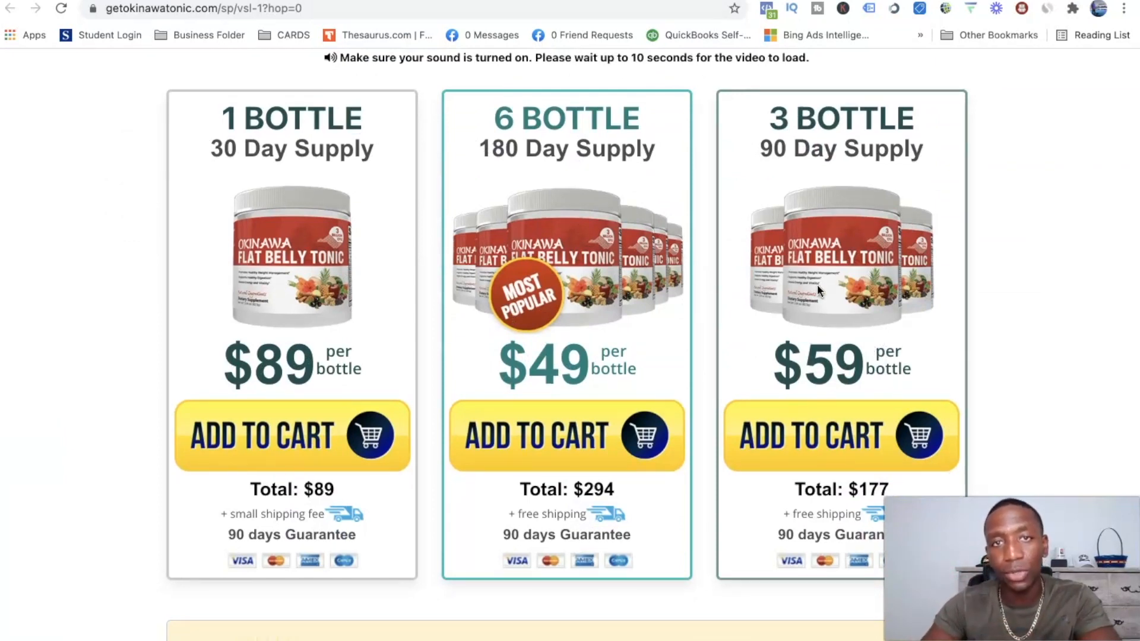
pyautogui.scroll(4, 817, 283)
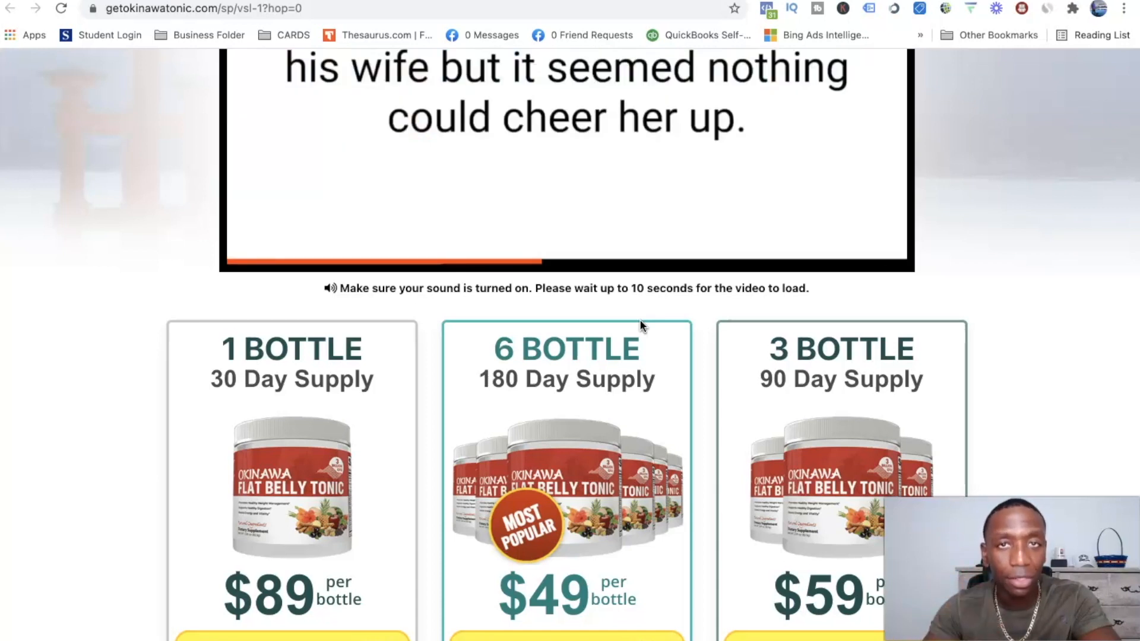
# Step: Inspect the sales page's code and copy the body text color code #479da9 from its styles
pyautogui.rightClick(1084, 225)
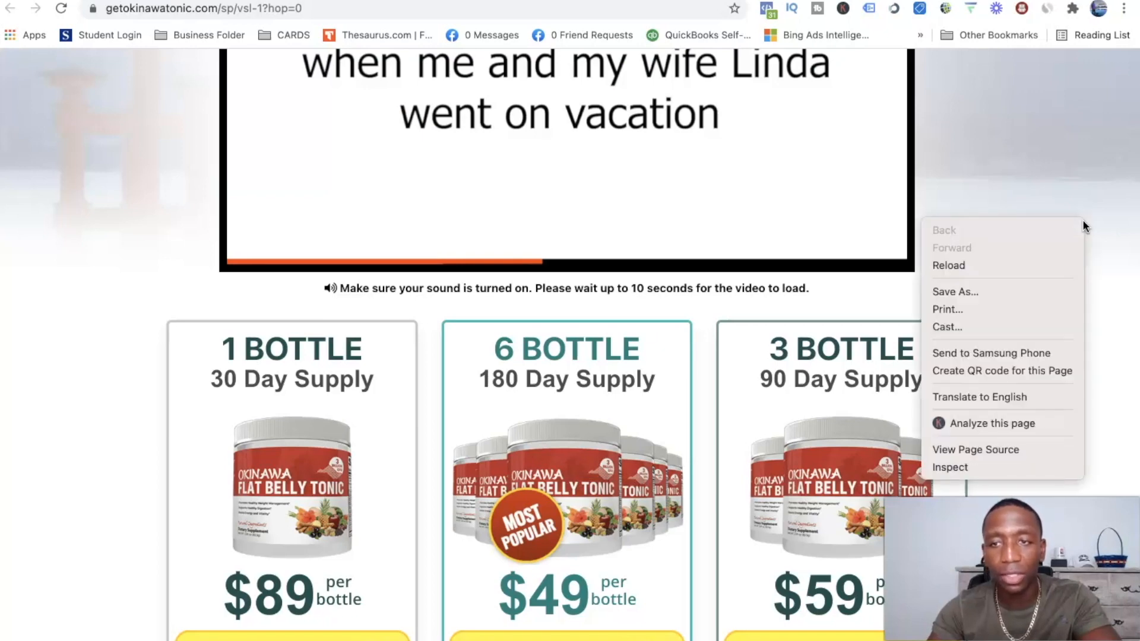
pyautogui.click(977, 467)
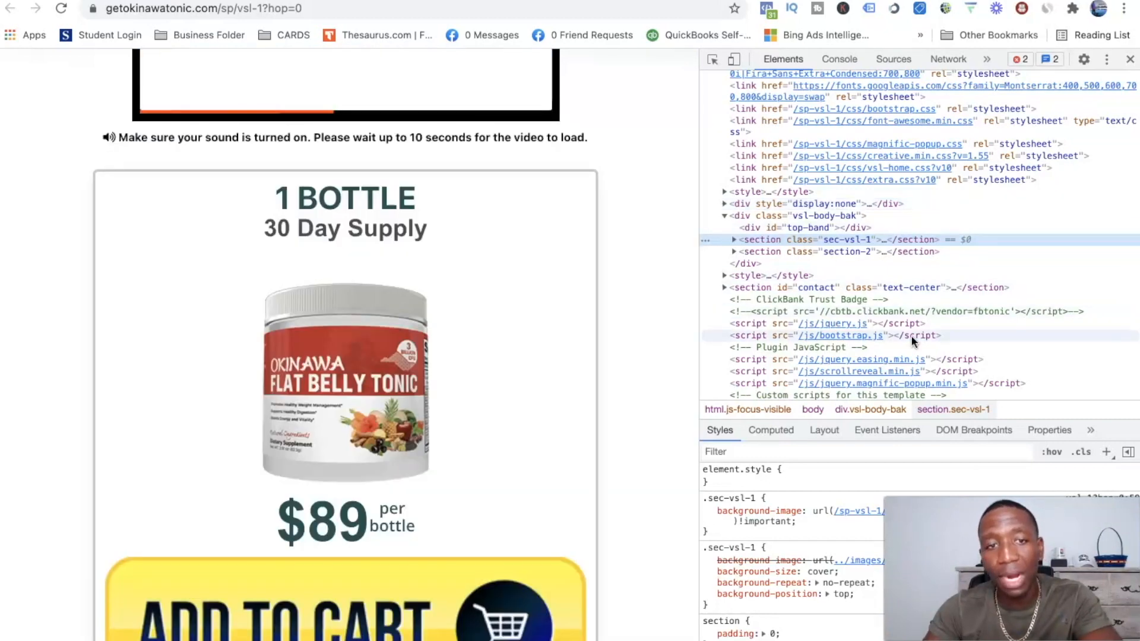
pyautogui.scroll(-5, 915, 493)
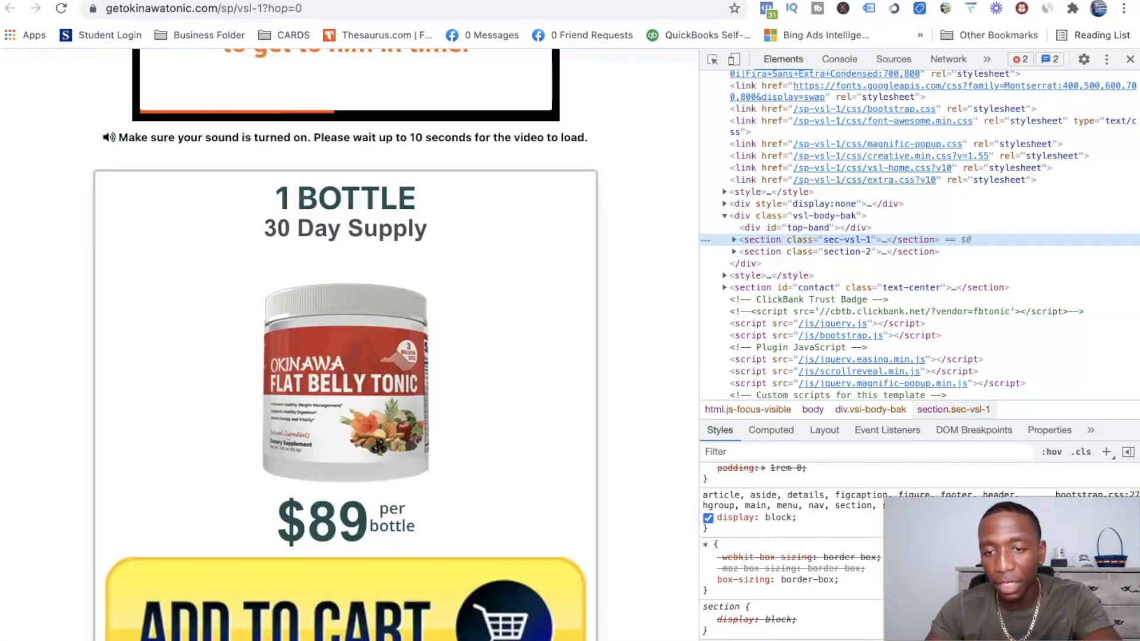
pyautogui.scroll(-8, 915, 493)
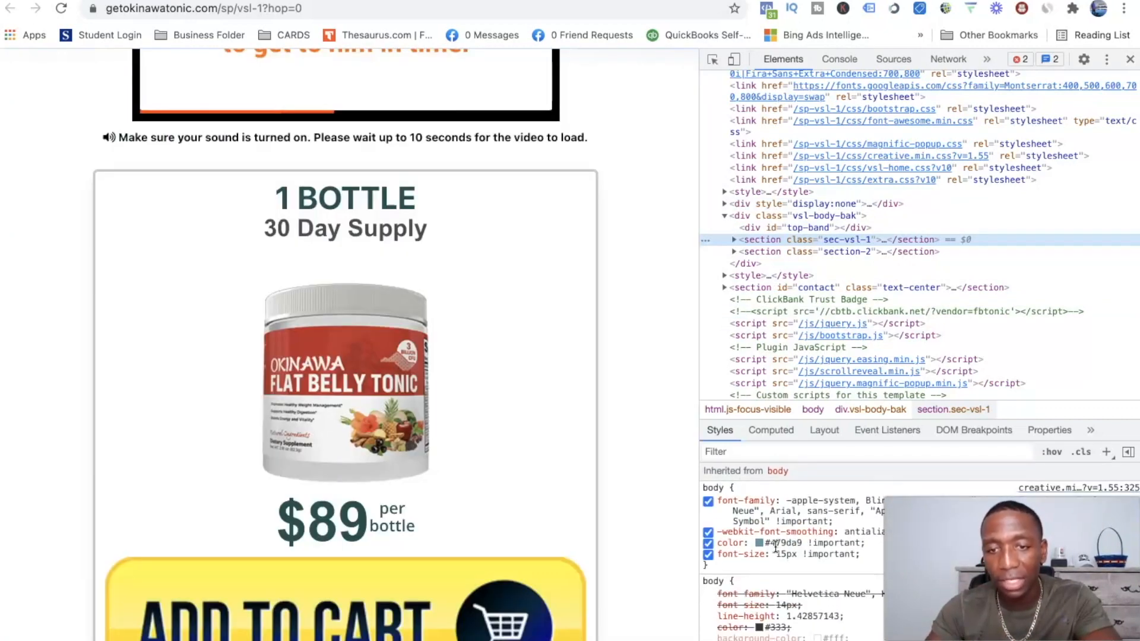
pyautogui.click(786, 542)
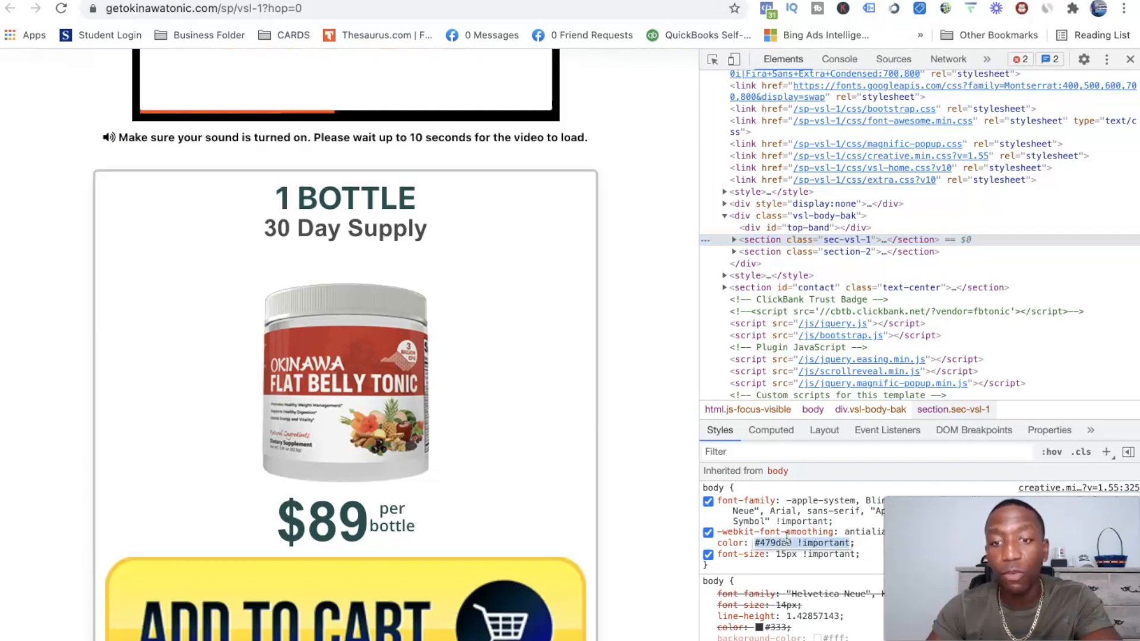
pyautogui.click(795, 538)
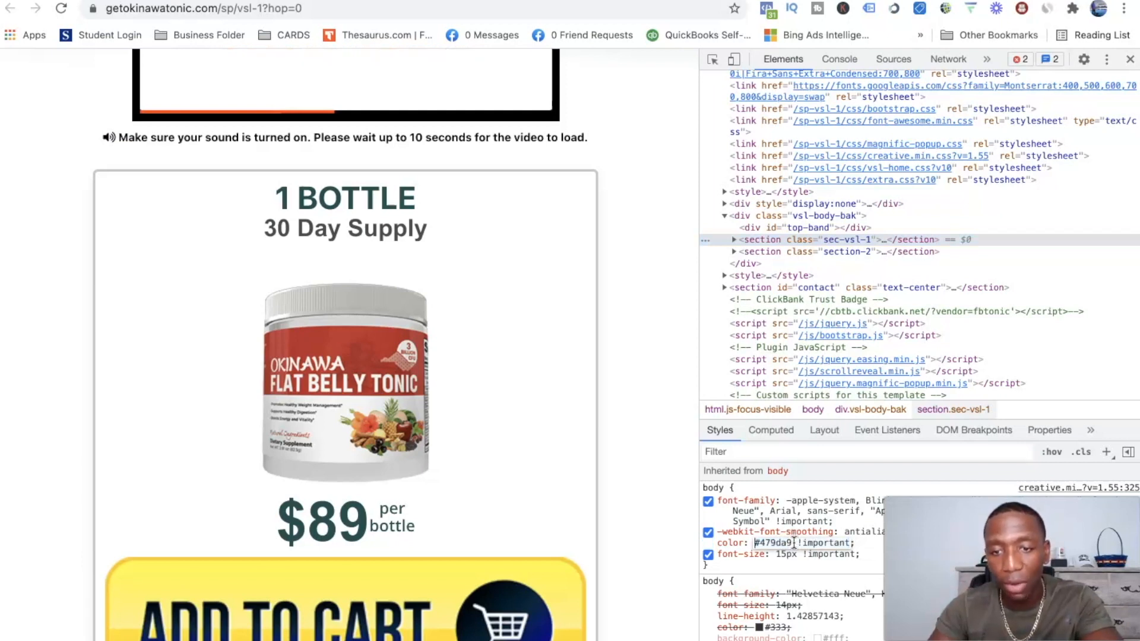
pyautogui.moveTo(794, 542); pyautogui.dragTo(753, 542)
pyautogui.press('super+c')
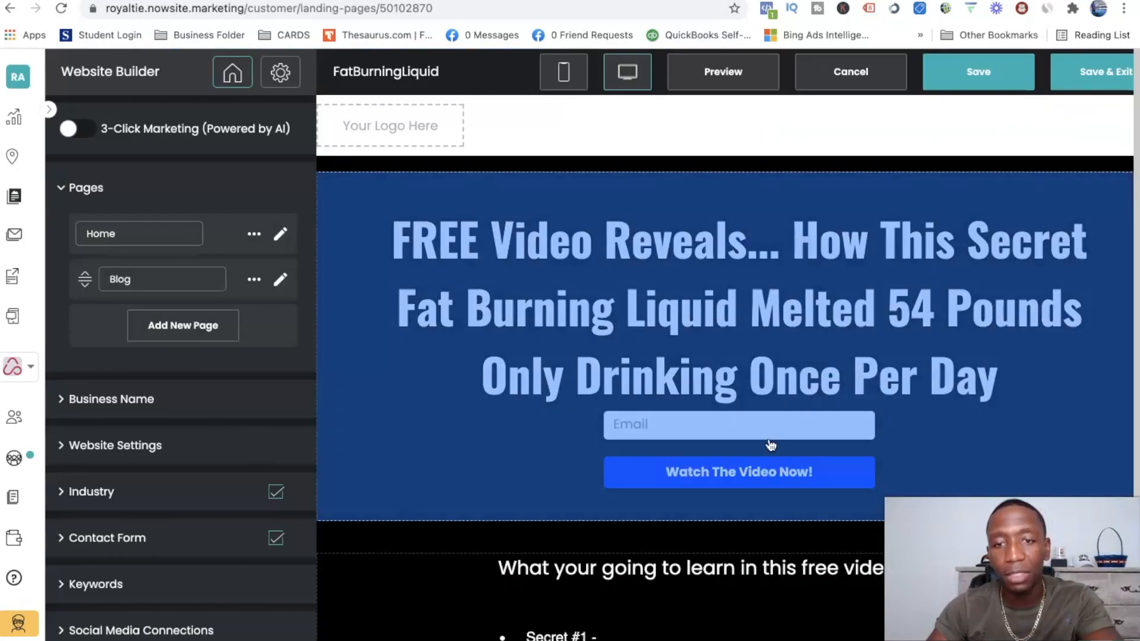
# Step: Set the opt-in form's button color to #479da9, matching the sales page, and save the website
pyautogui.click(707, 330)
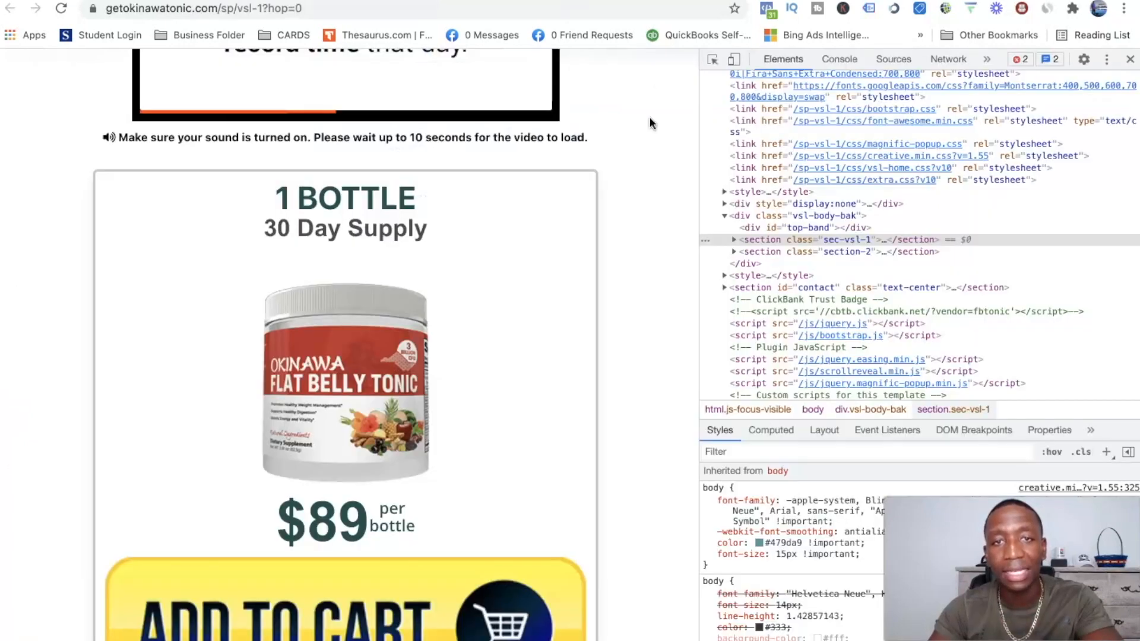
pyautogui.scroll(5, 649, 123)
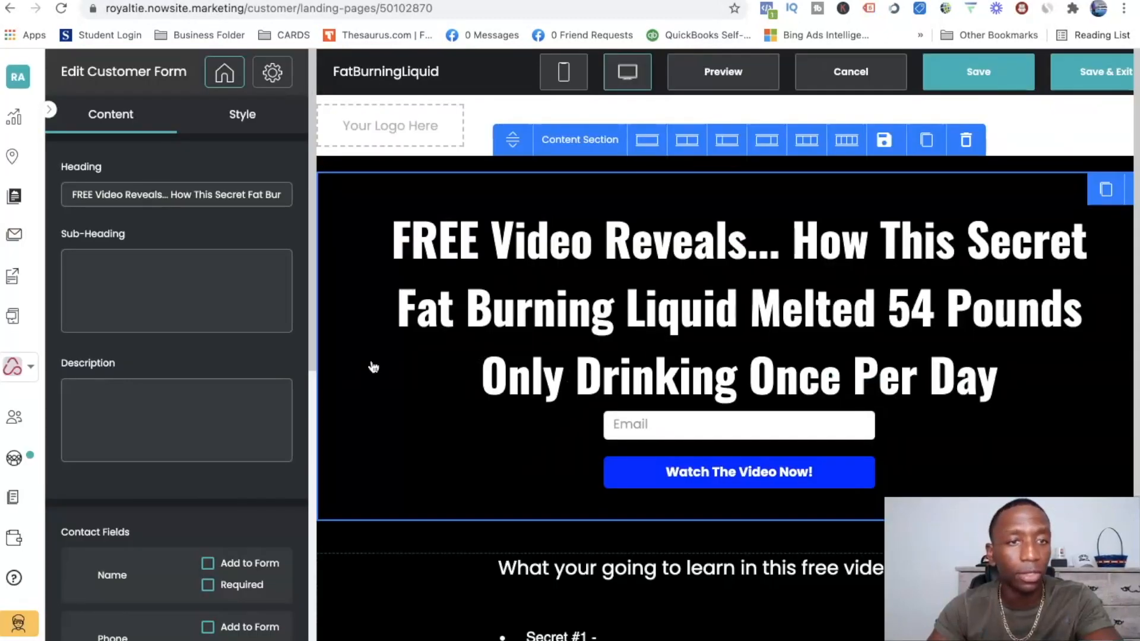
pyautogui.click(245, 116)
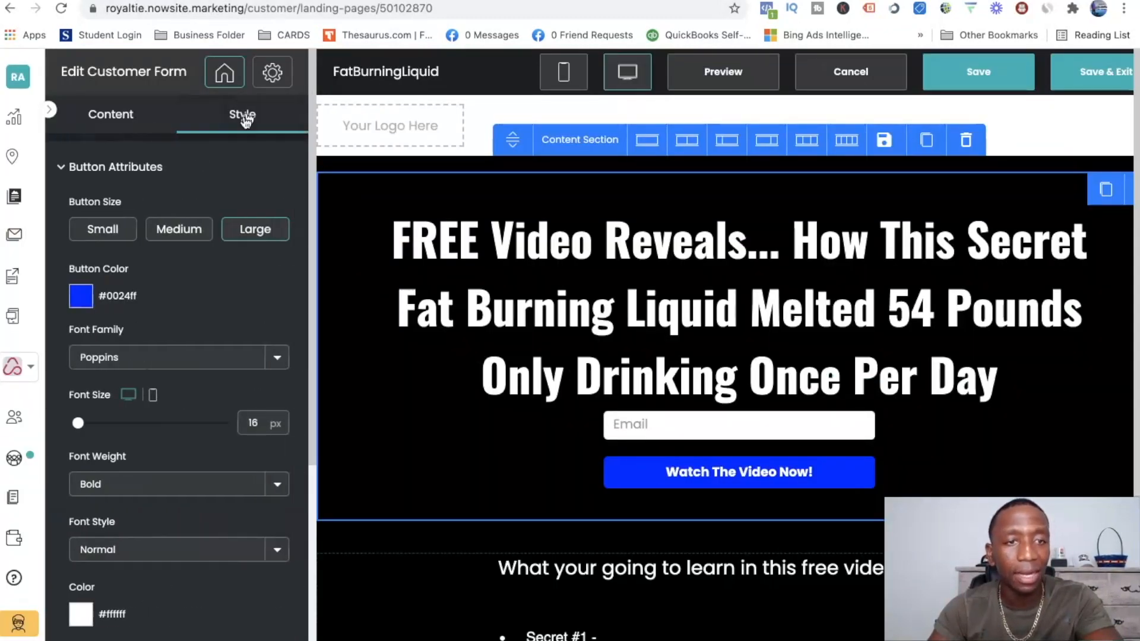
pyautogui.click(77, 296)
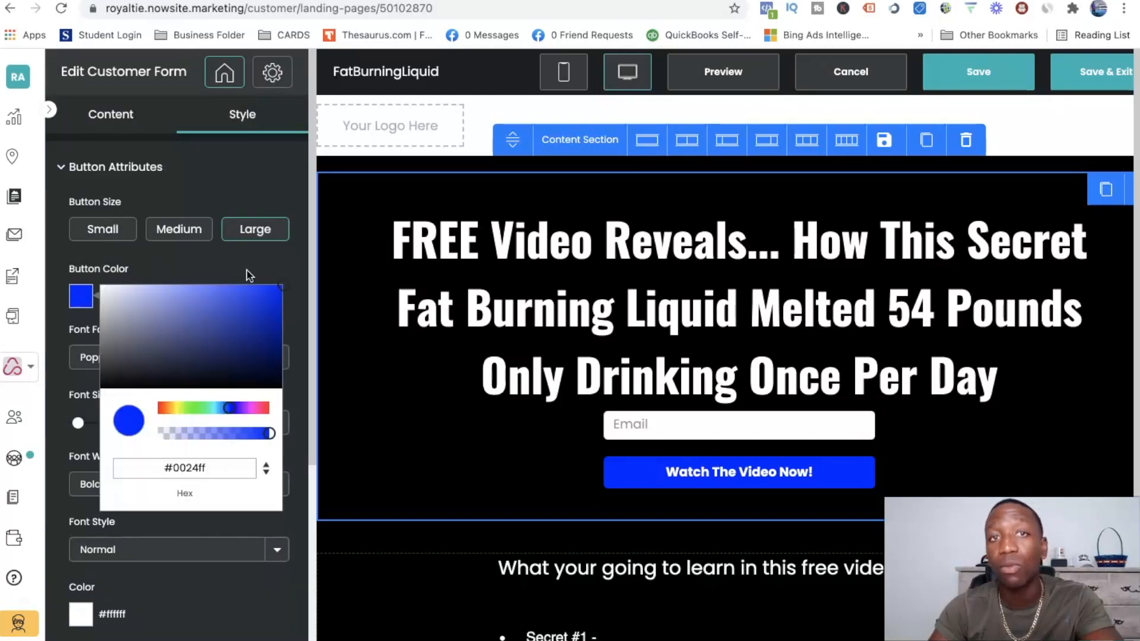
pyautogui.tripleClick(189, 468)
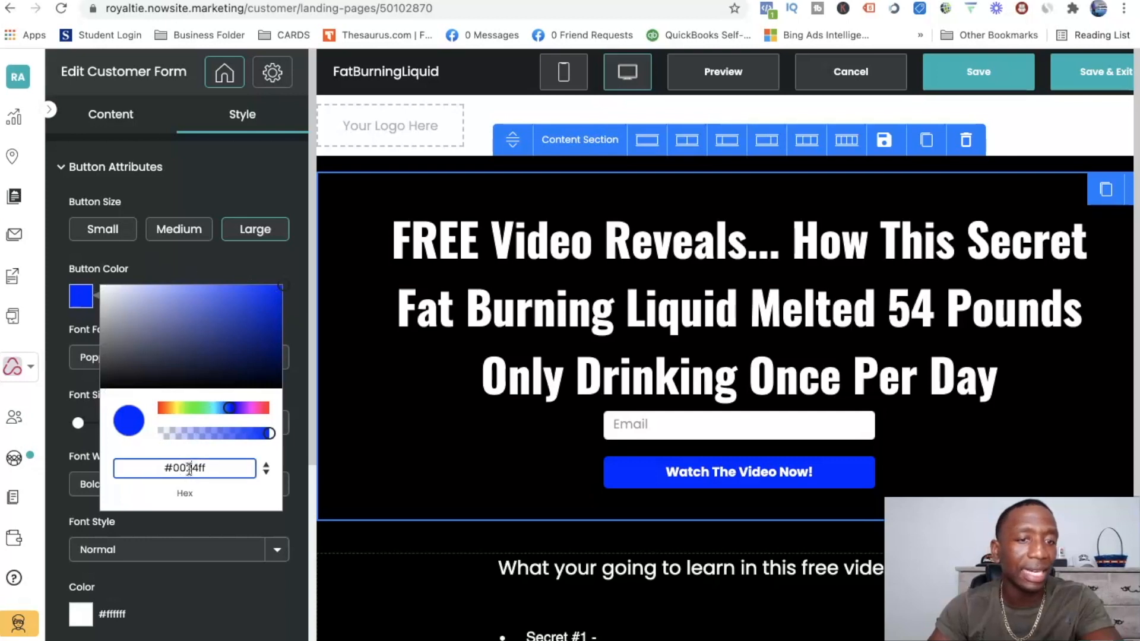
pyautogui.press('super+v')
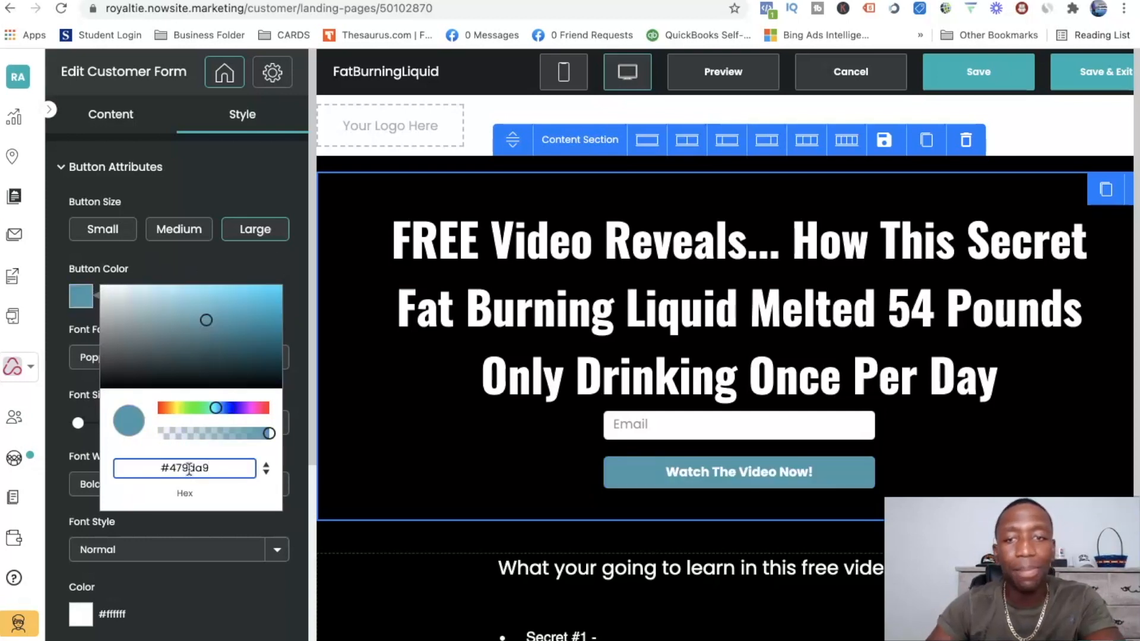
pyautogui.click(295, 284)
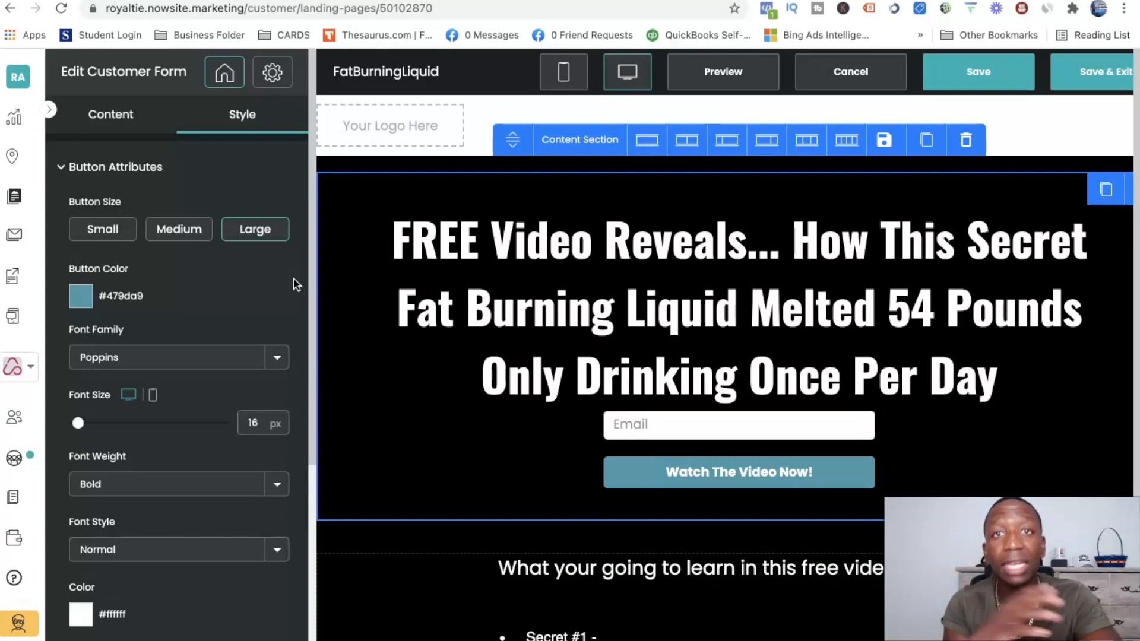
pyautogui.click(1009, 72)
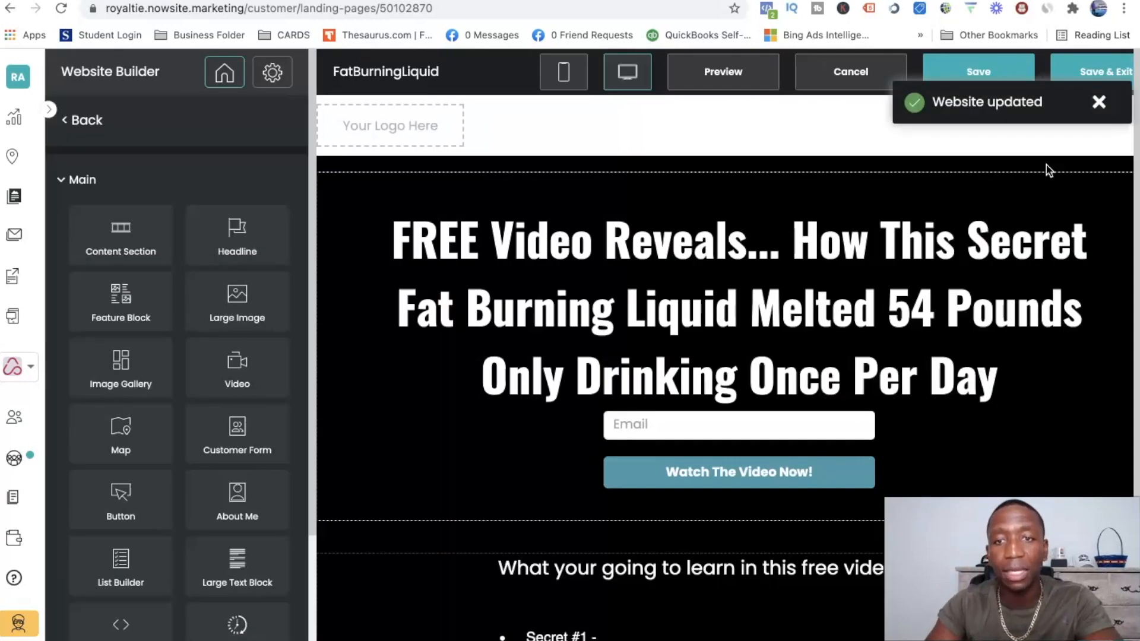
# Step: Review the landing page's headline, form and list of secrets, and save and exit the website builder
pyautogui.scroll(-5, 932, 331)
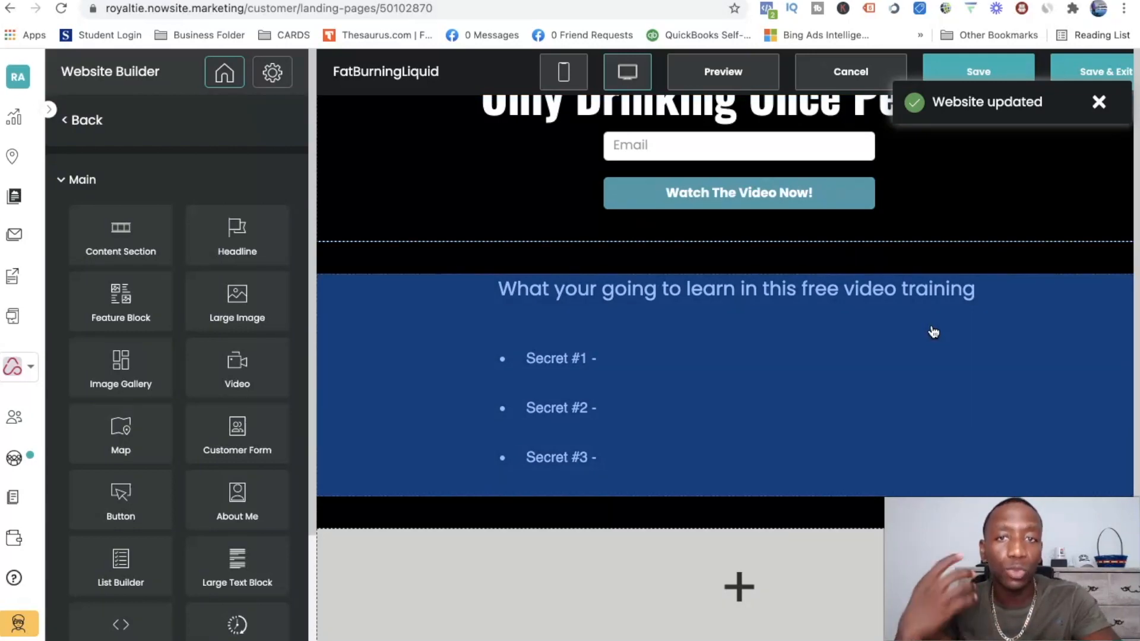
pyautogui.scroll(5, 935, 331)
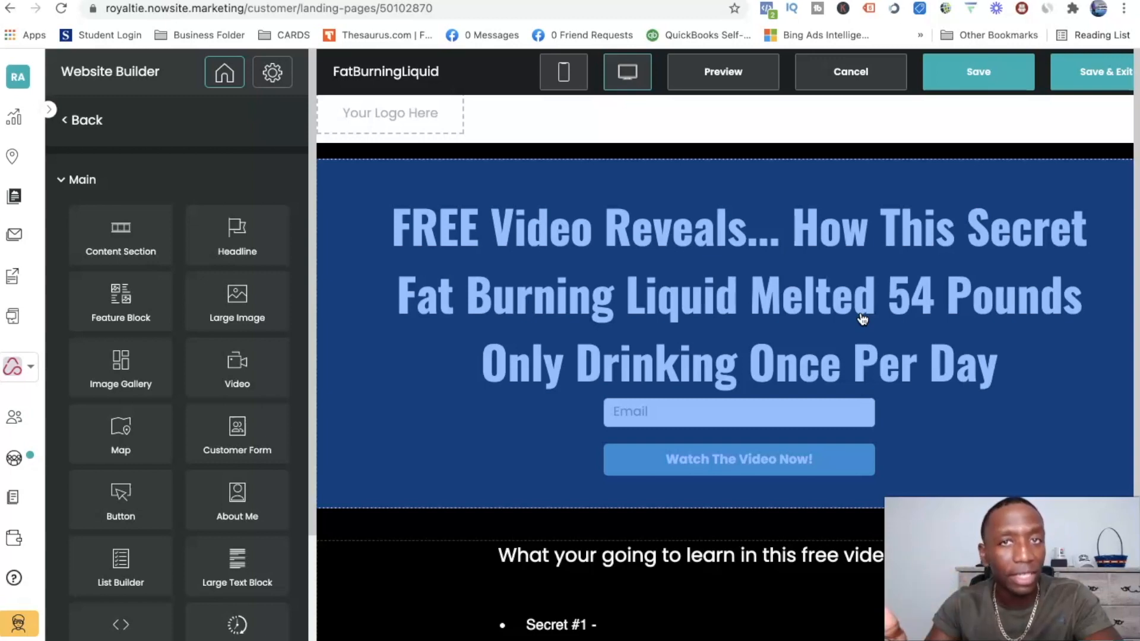
pyautogui.scroll(-3, 713, 332)
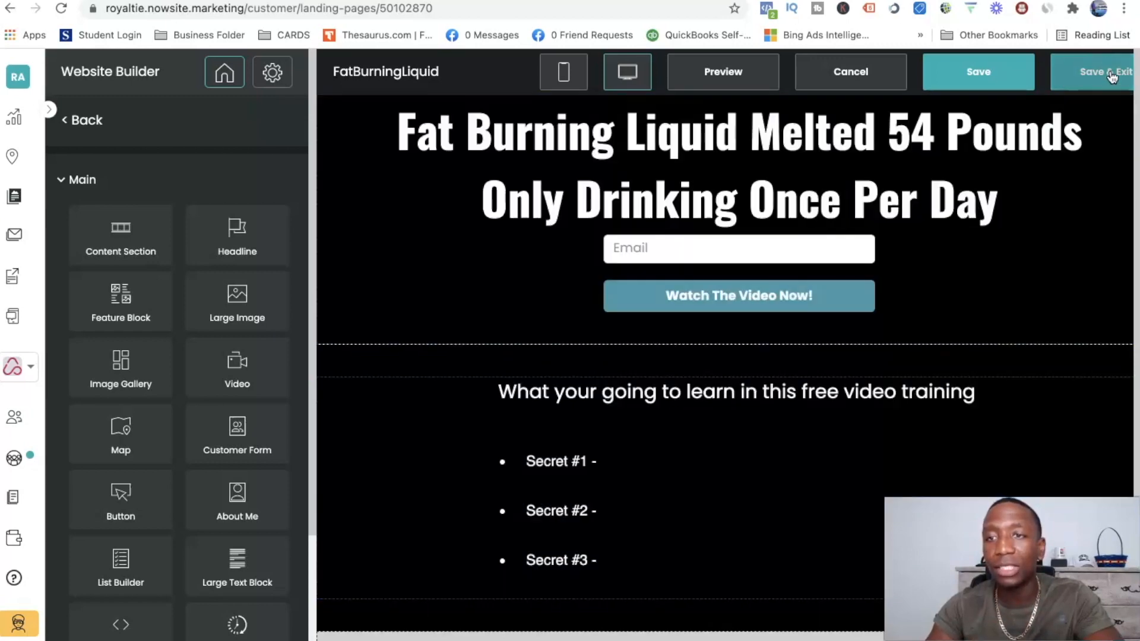
pyautogui.click(1109, 77)
# Step: Open the published FatBurningLiquid page from the website list and highlight the domain name in its web address
pyautogui.scroll(-5, 945, 260)
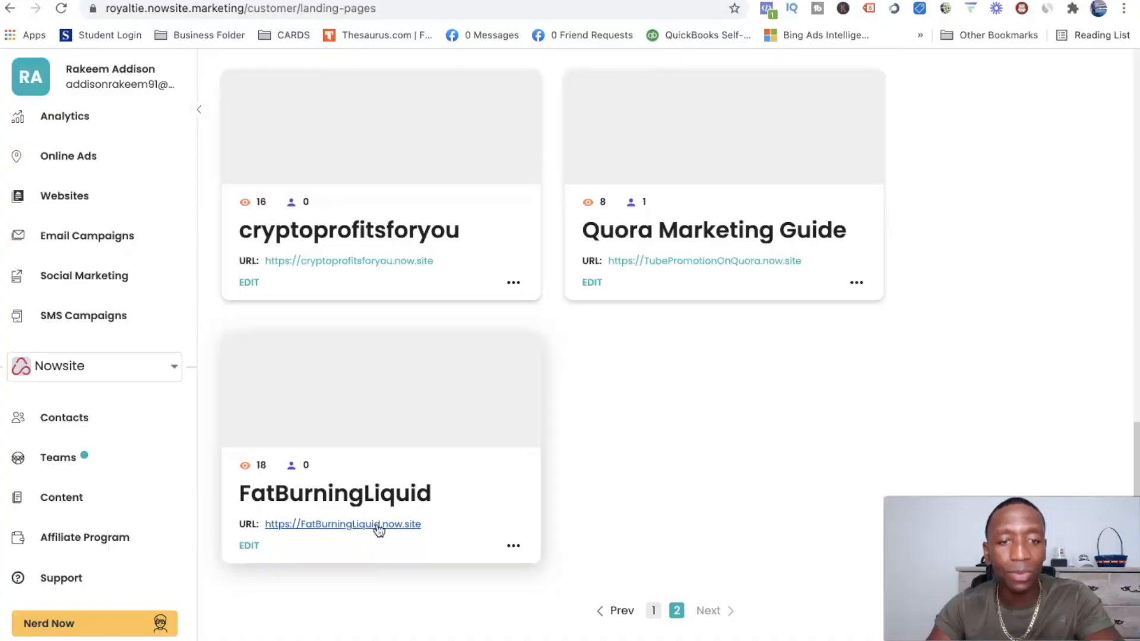
pyautogui.click(379, 526)
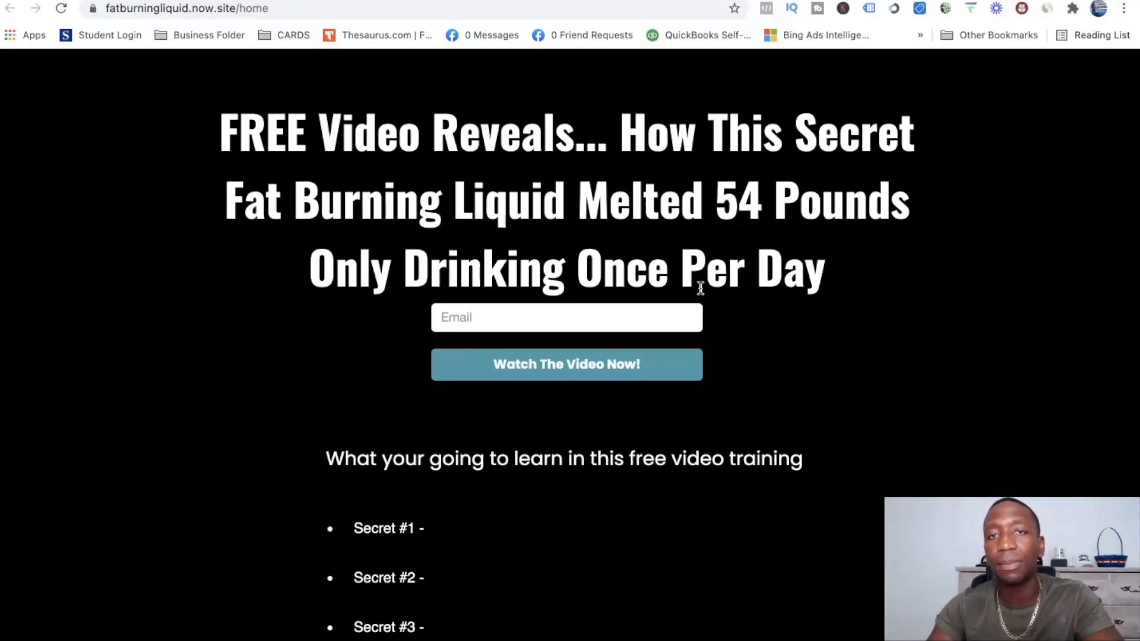
pyautogui.click(106, 8)
pyautogui.moveTo(106, 8); pyautogui.dragTo(173, 11)
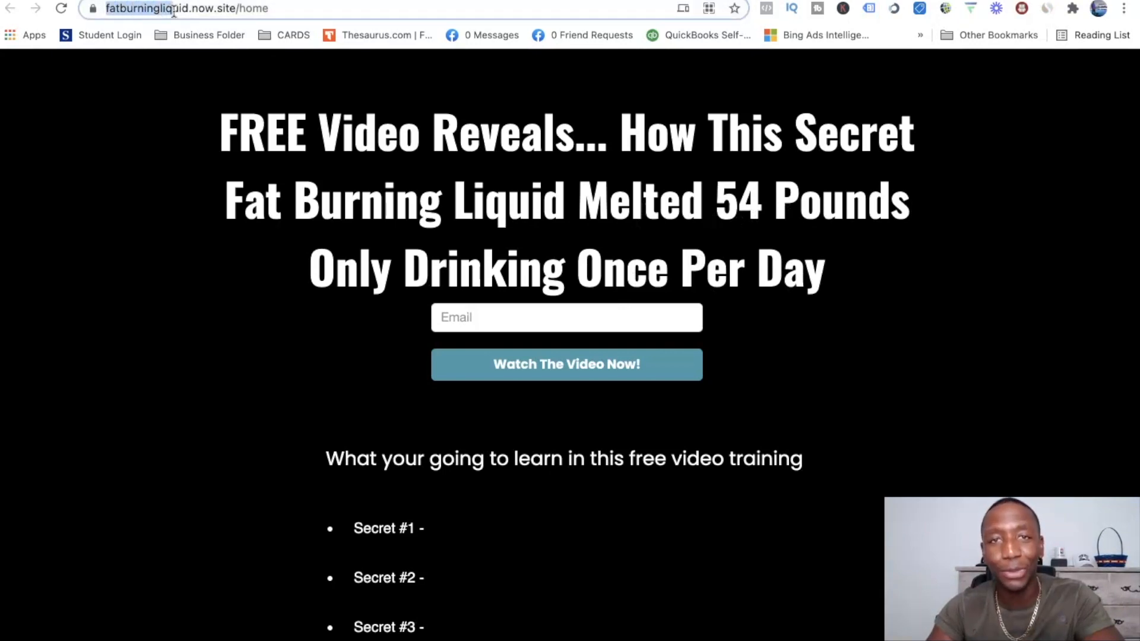
pyautogui.moveTo(173, 11); pyautogui.dragTo(186, 8)
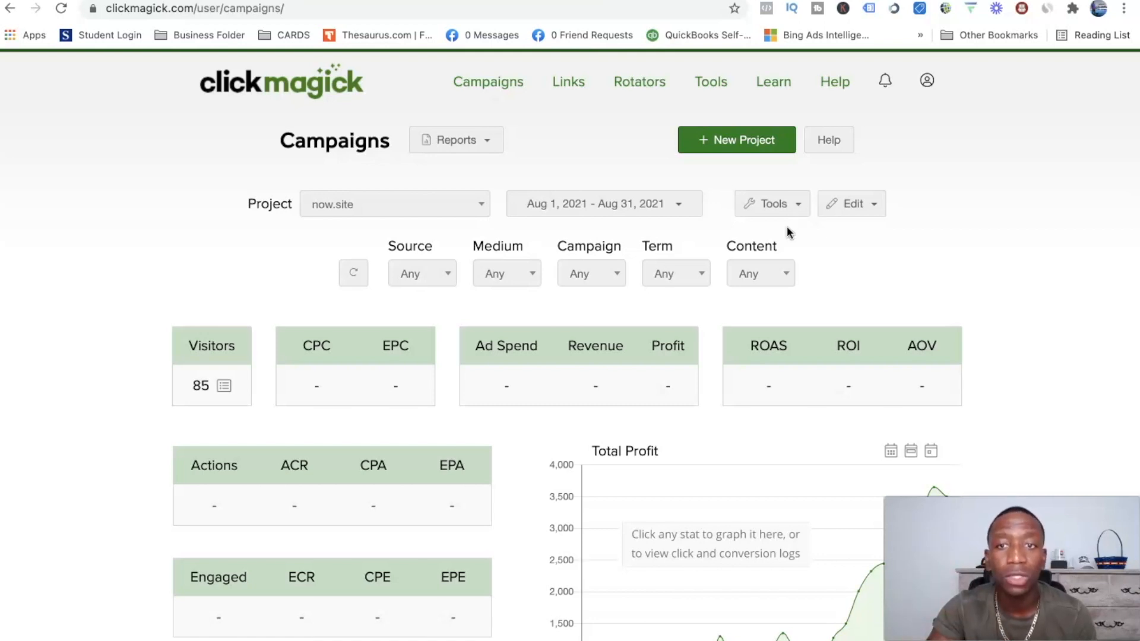
# Step: Copy the Click Tracking Code from the website code of the now.site project in ClickMagick
pyautogui.click(798, 205)
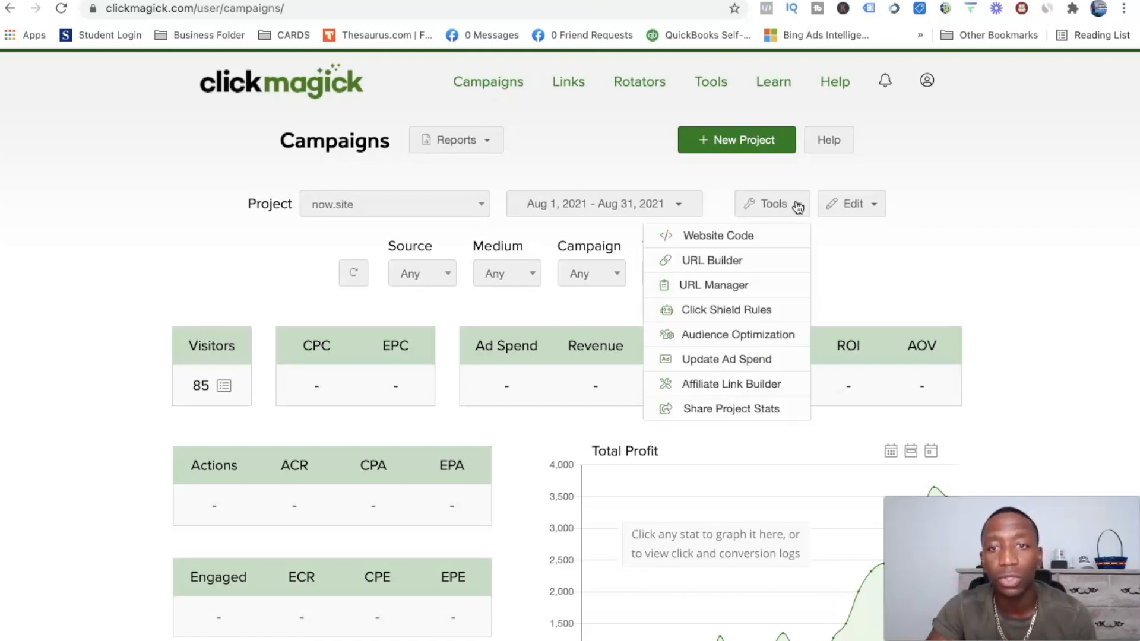
pyautogui.click(728, 235)
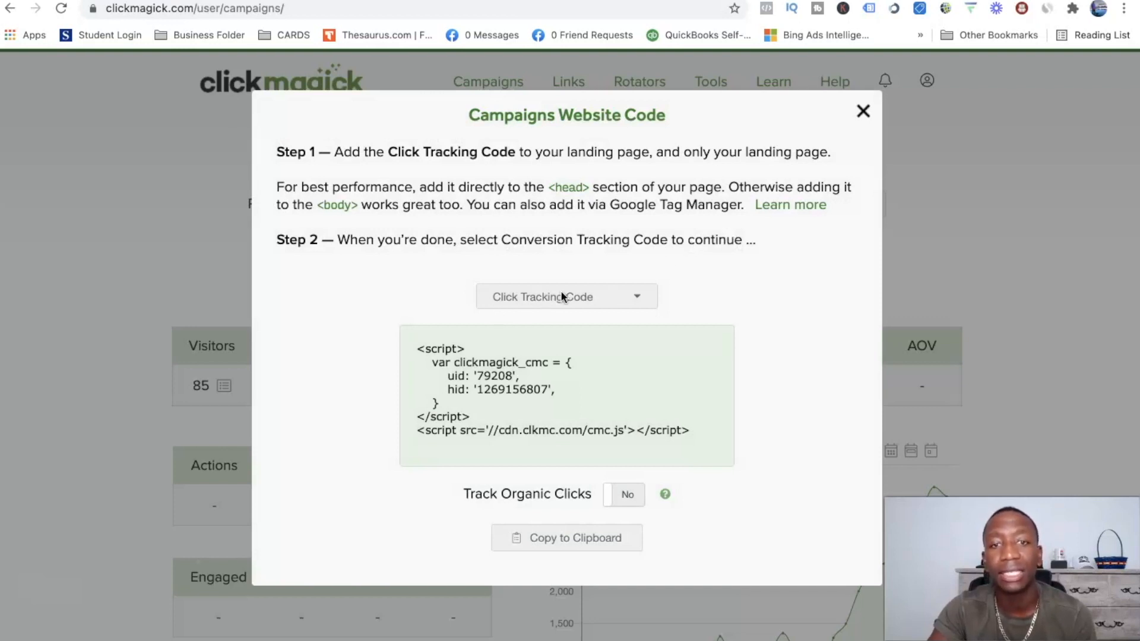
pyautogui.click(551, 541)
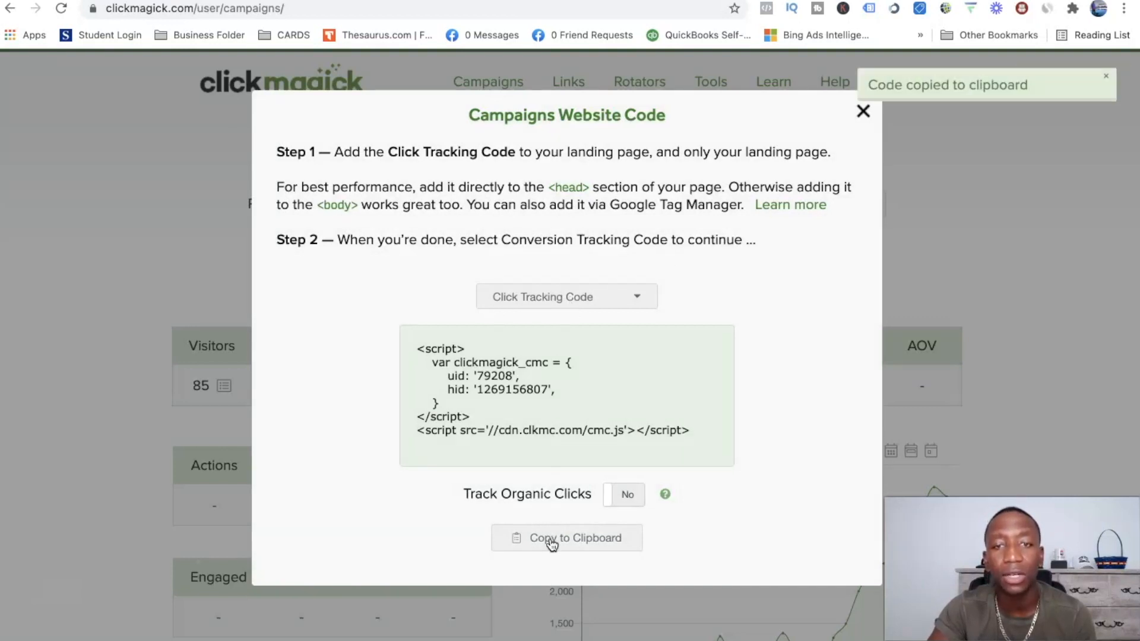
# Step: Switch to Nowsite and open the Home page of the FatBurningLiquid website for editing
pyautogui.click(963, 0)
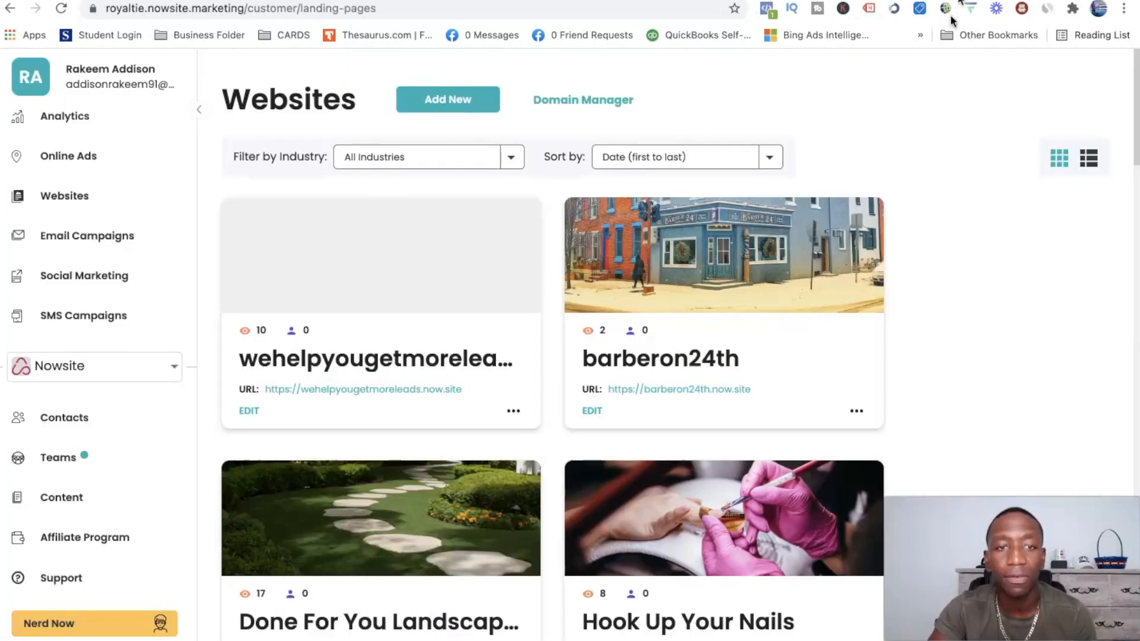
pyautogui.scroll(-20, 888, 309)
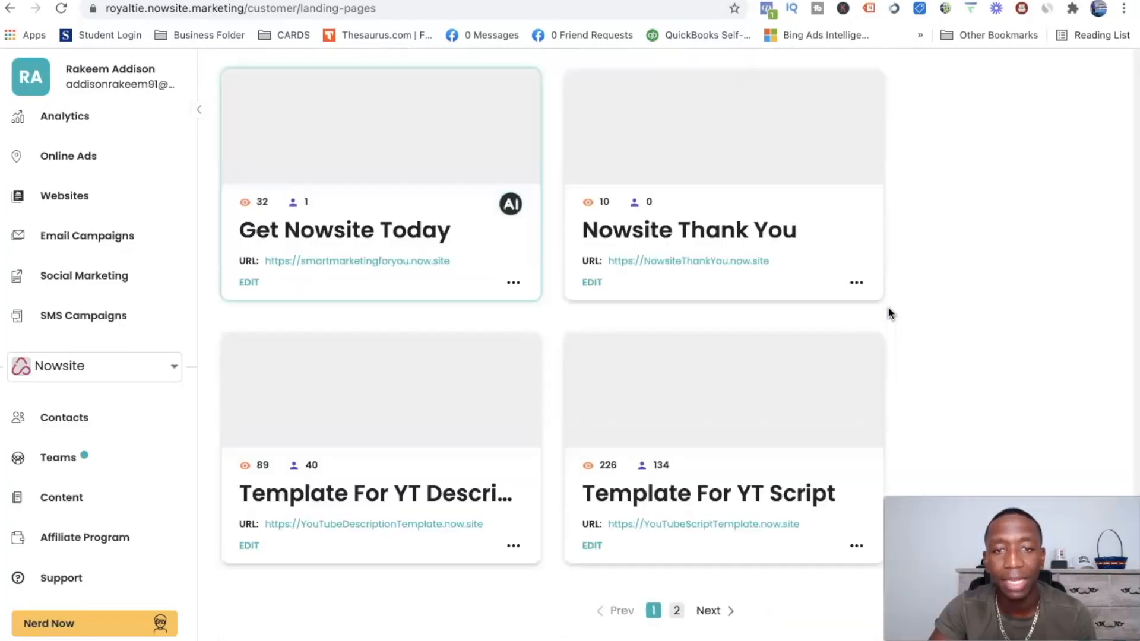
pyautogui.click(676, 610)
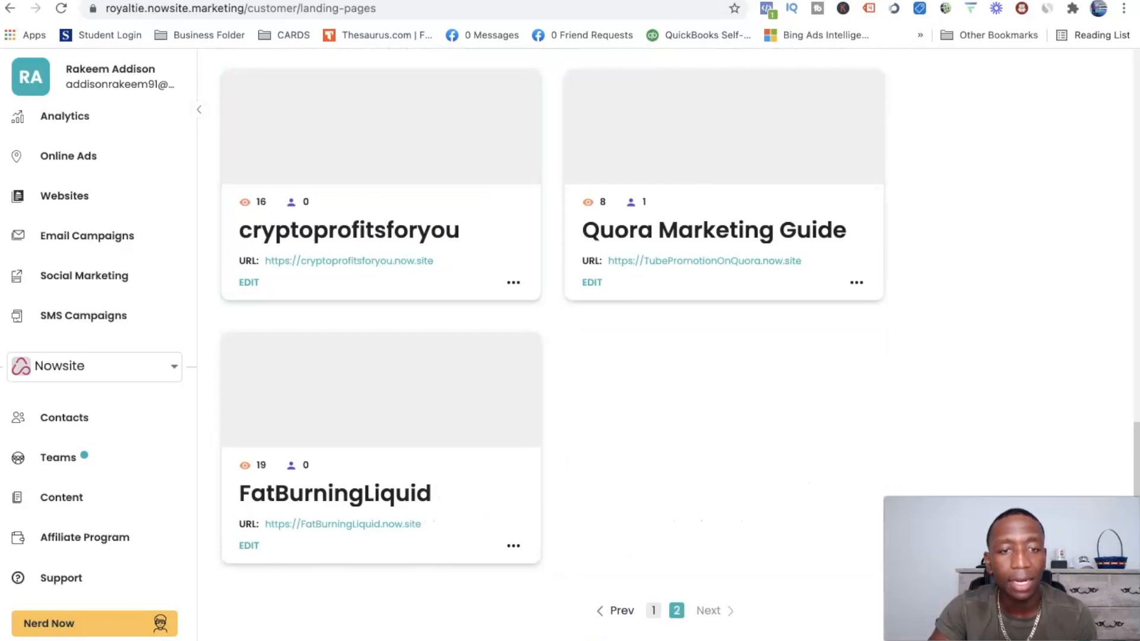
pyautogui.click(320, 422)
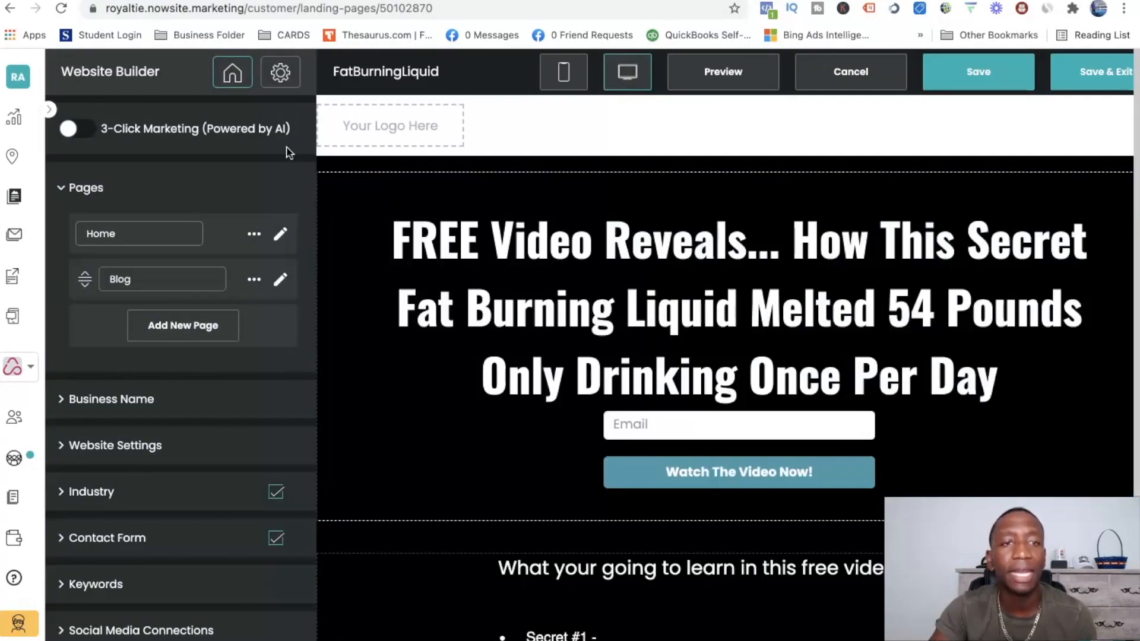
pyautogui.click(280, 234)
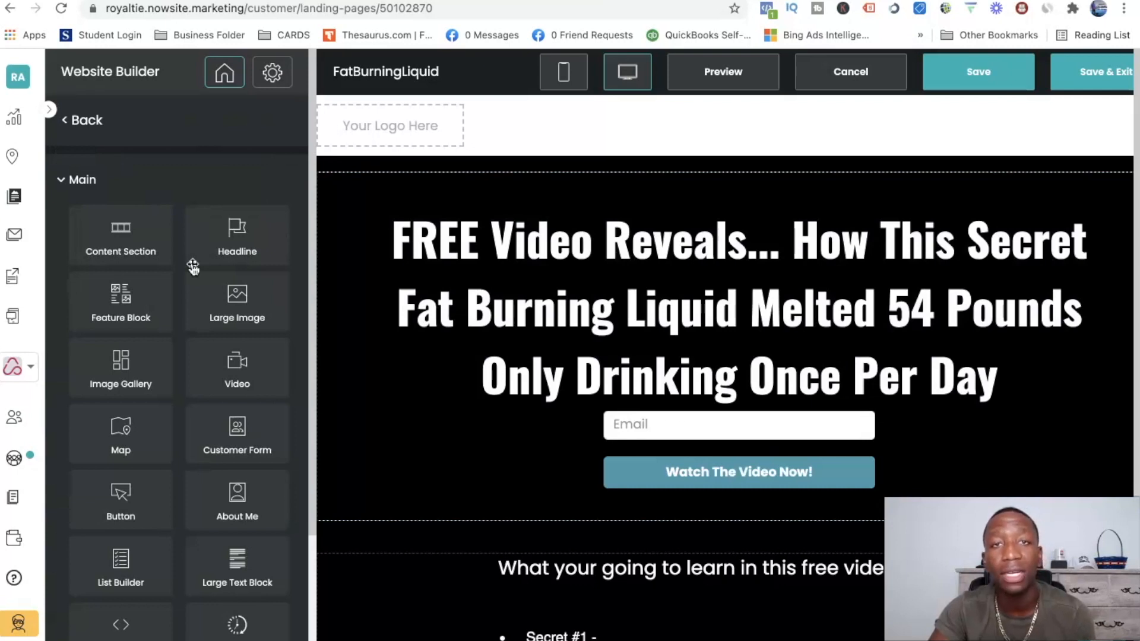
# Step: Add the copied tracking script to the website as custom code named "test code", and save and exit
pyautogui.click(274, 73)
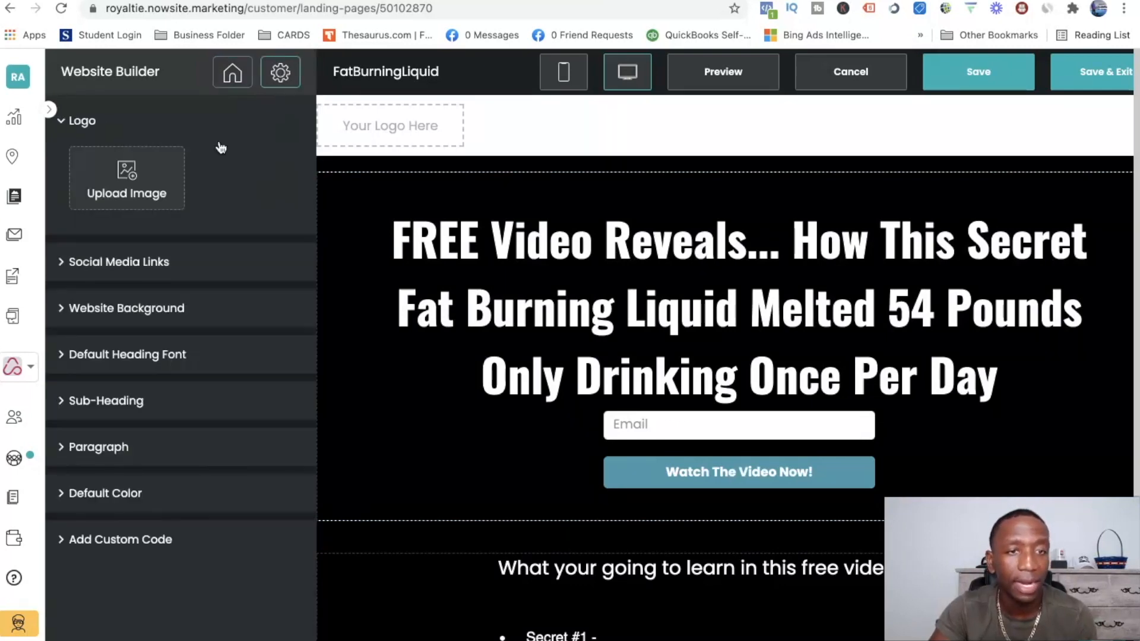
pyautogui.click(123, 543)
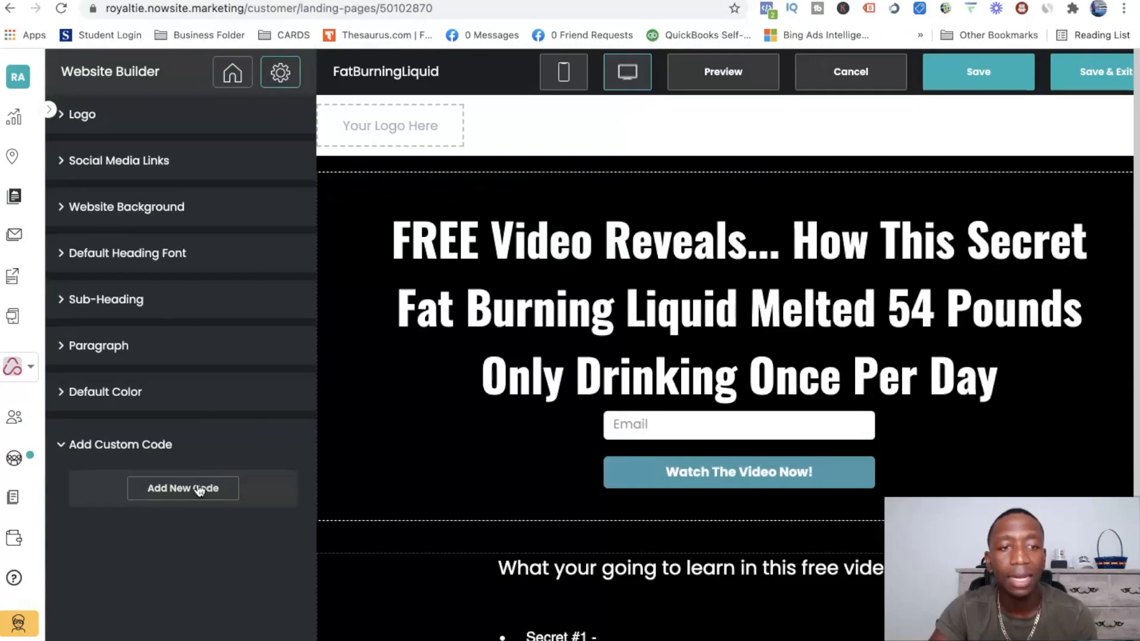
pyautogui.click(185, 488)
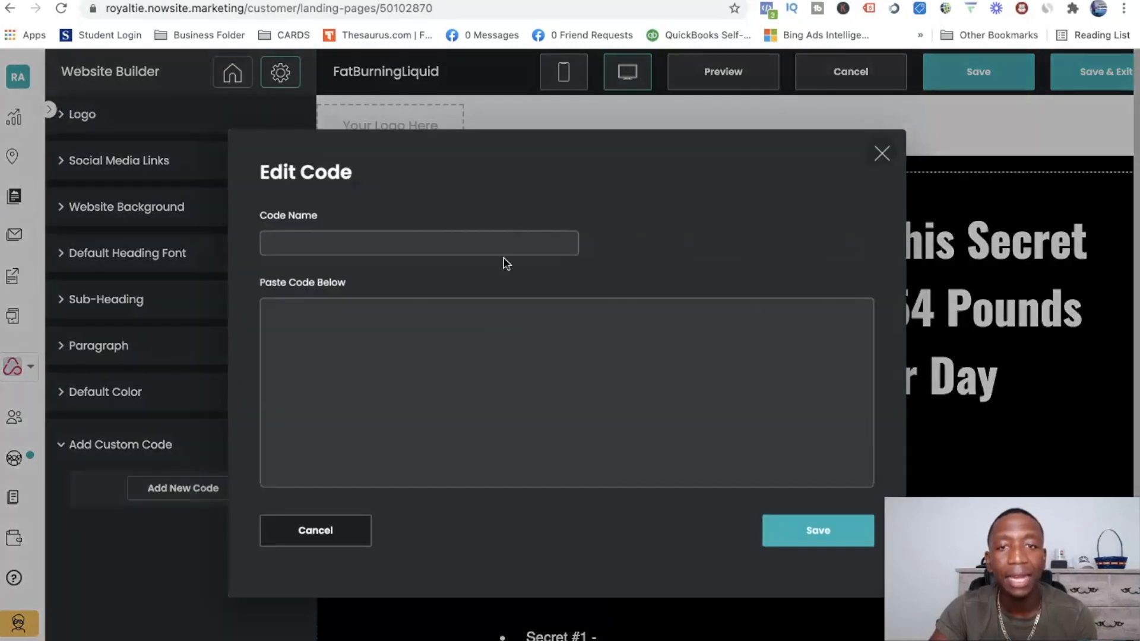
pyautogui.click(346, 319)
pyautogui.hotkey('ctrl', 'v')
pyautogui.click(336, 242)
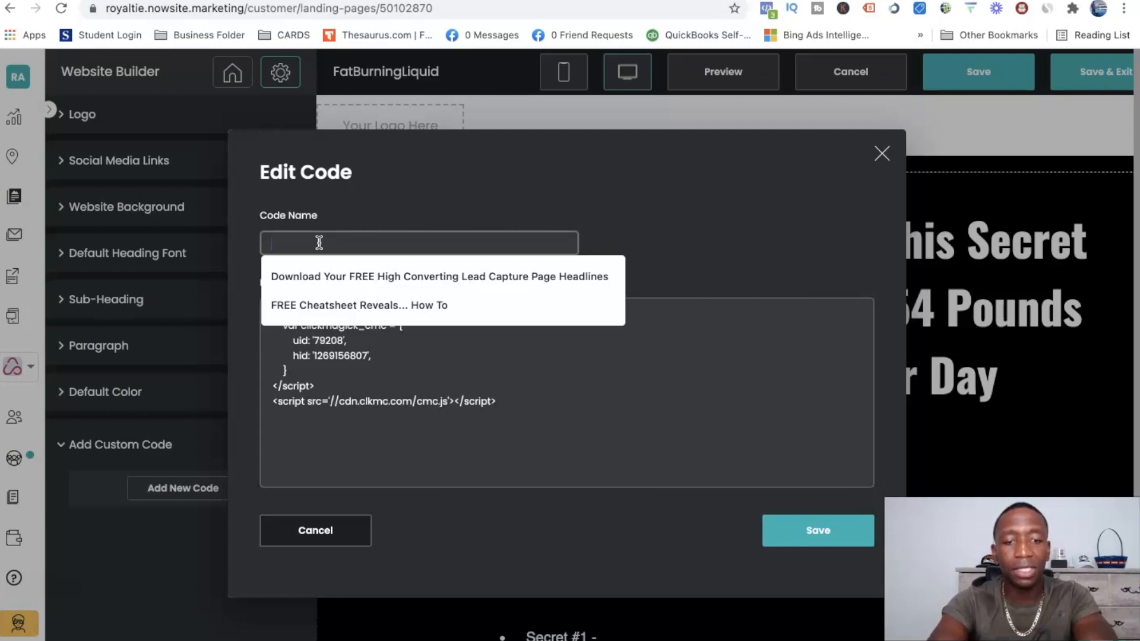
pyautogui.write('test code')
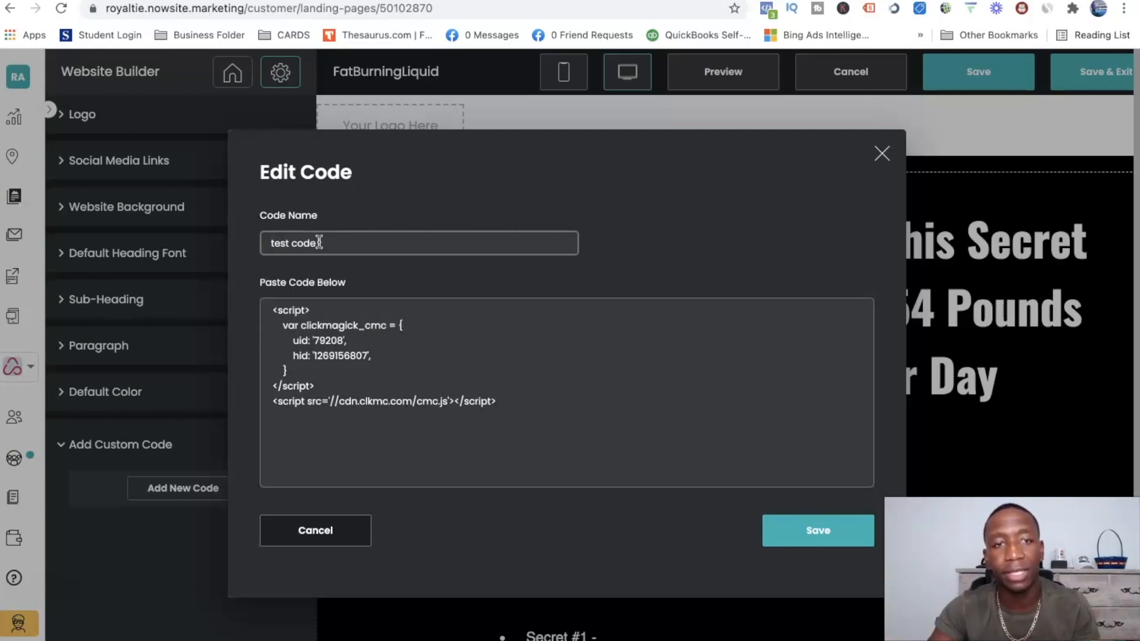
pyautogui.click(819, 531)
pyautogui.click(1109, 74)
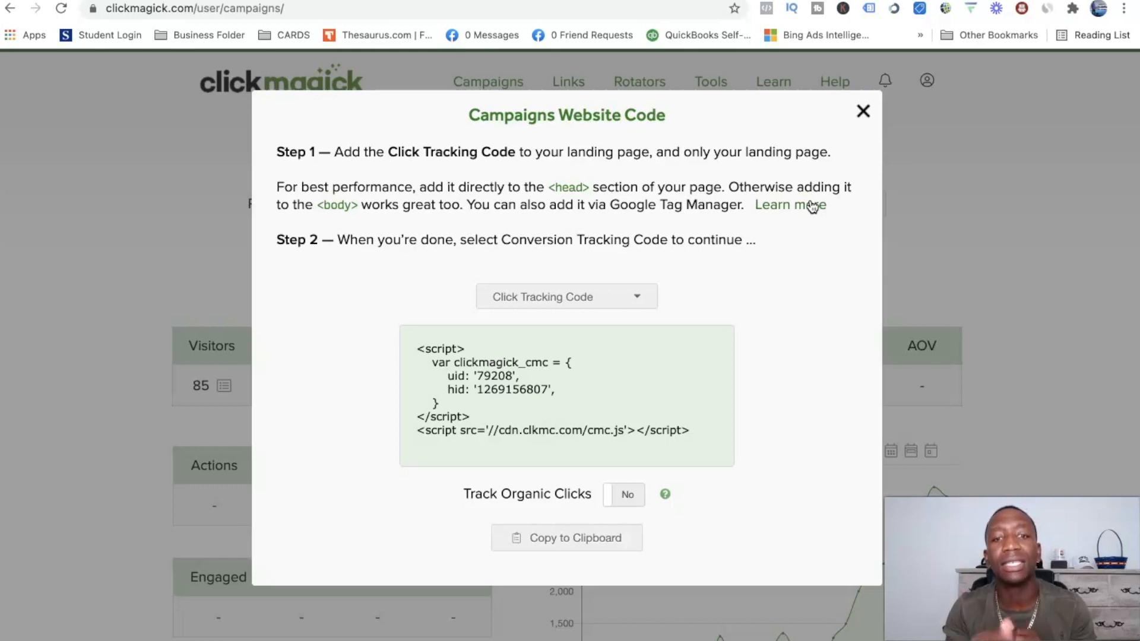
# Step: Switch to ClickMagick, examine the Conversion Tracking Code, and return to the Click Tracking Code before closing the website code dialog
pyautogui.click(570, 296)
pyautogui.click(576, 315)
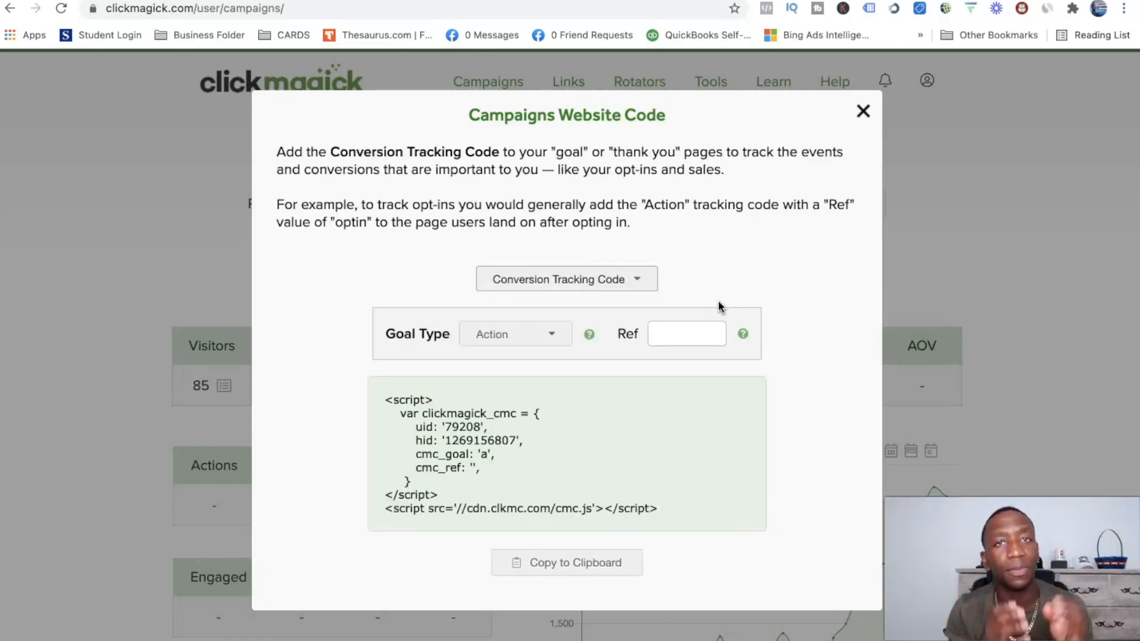
pyautogui.click(633, 280)
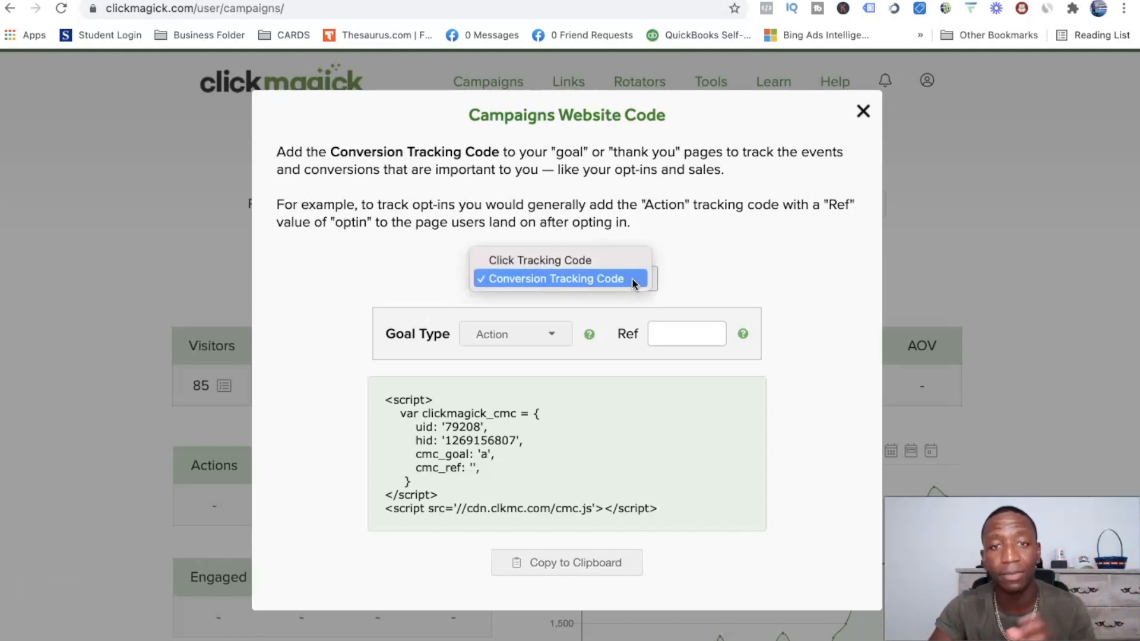
pyautogui.click(631, 259)
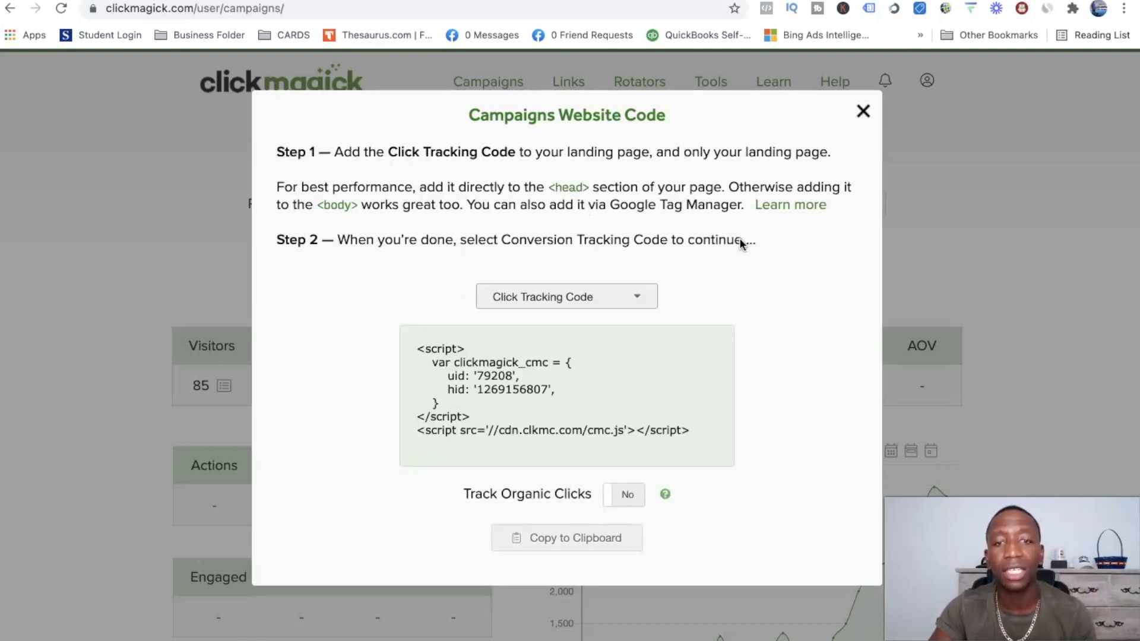
pyautogui.click(863, 111)
pyautogui.click(796, 213)
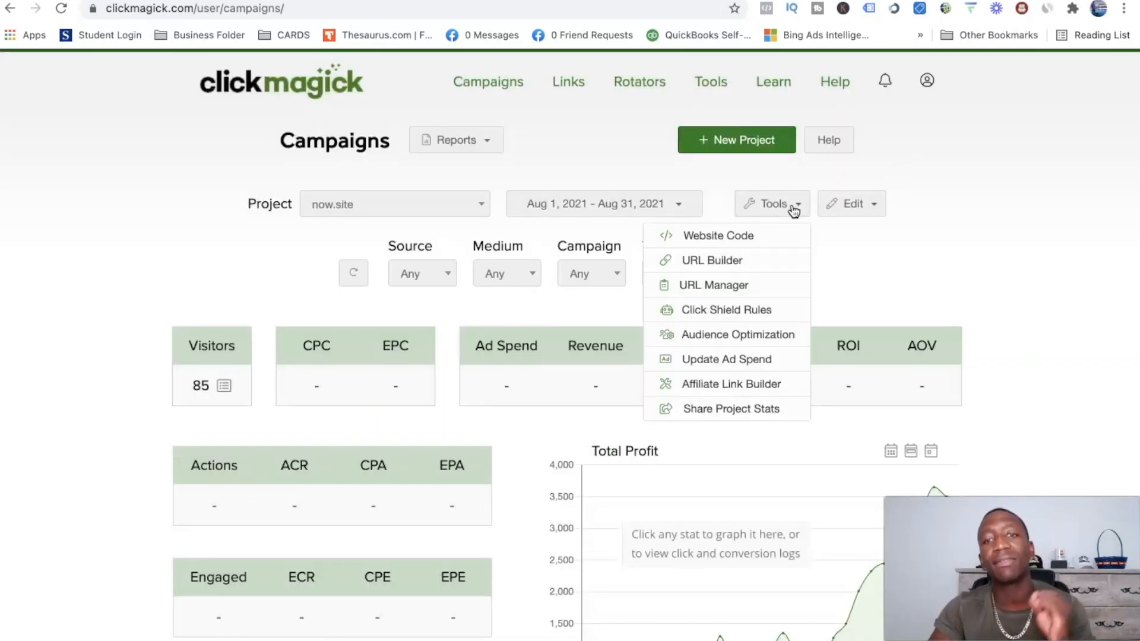
pyautogui.click(717, 262)
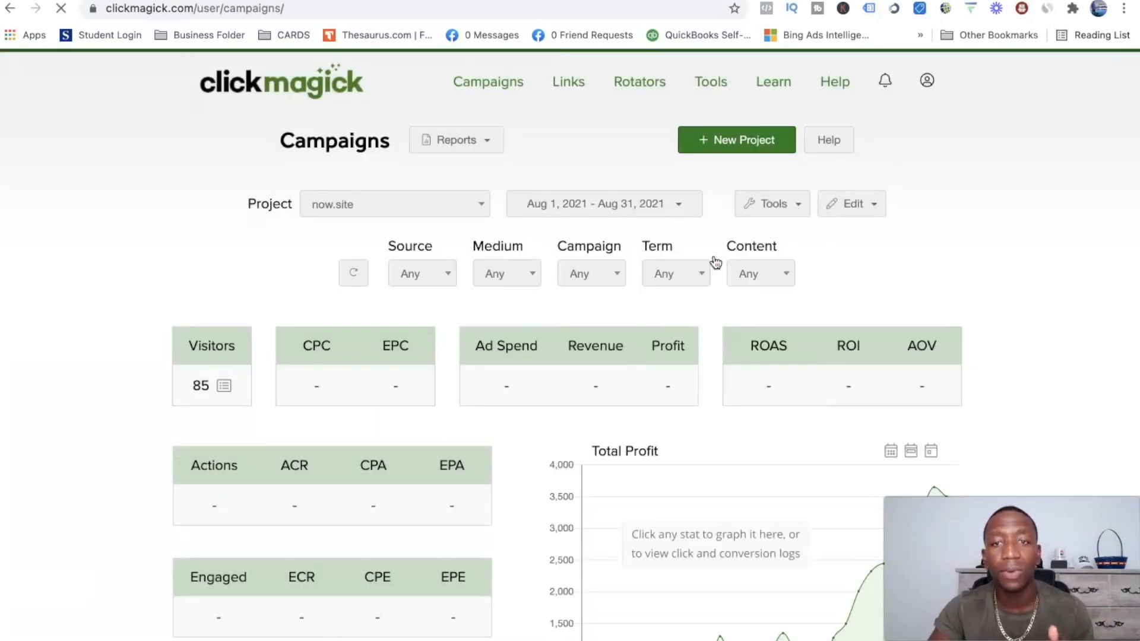
pyautogui.click(696, 0)
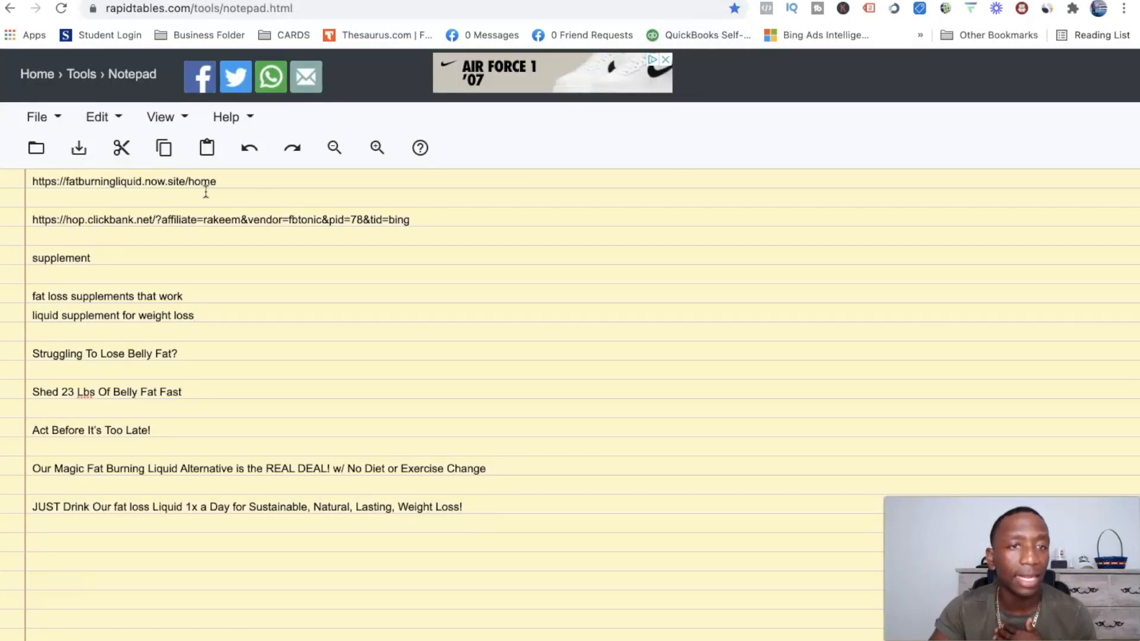
pyautogui.moveTo(216, 181); pyautogui.dragTo(9, 169)
pyautogui.hotkey('ctrl', 'c')
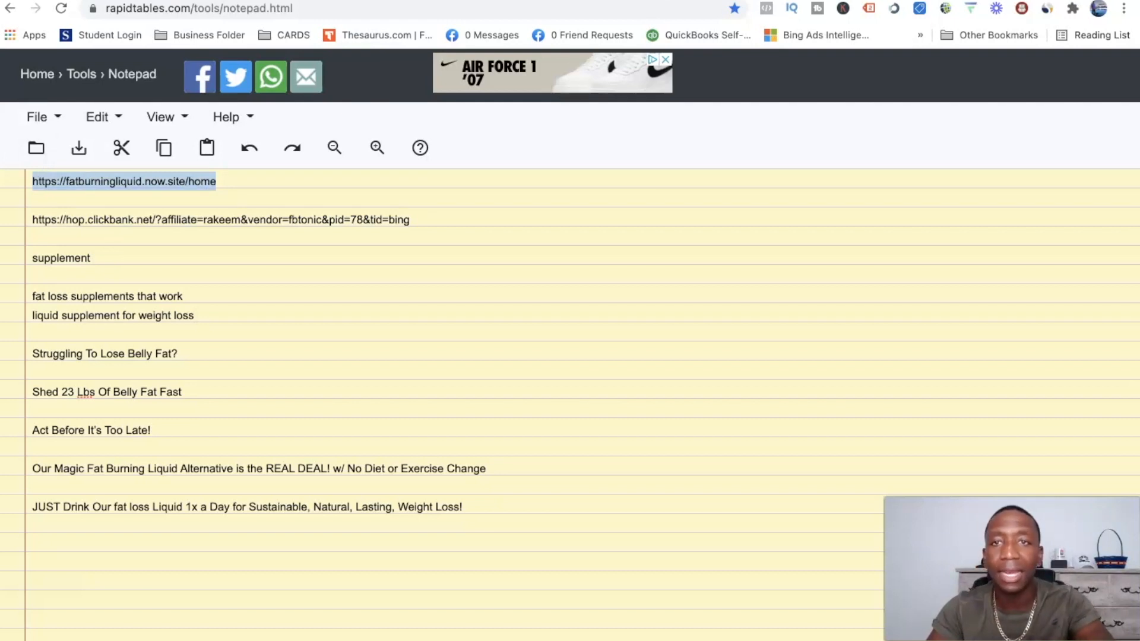
pyautogui.hotkey('ctrl', 'Tab')
pyautogui.click(498, 211)
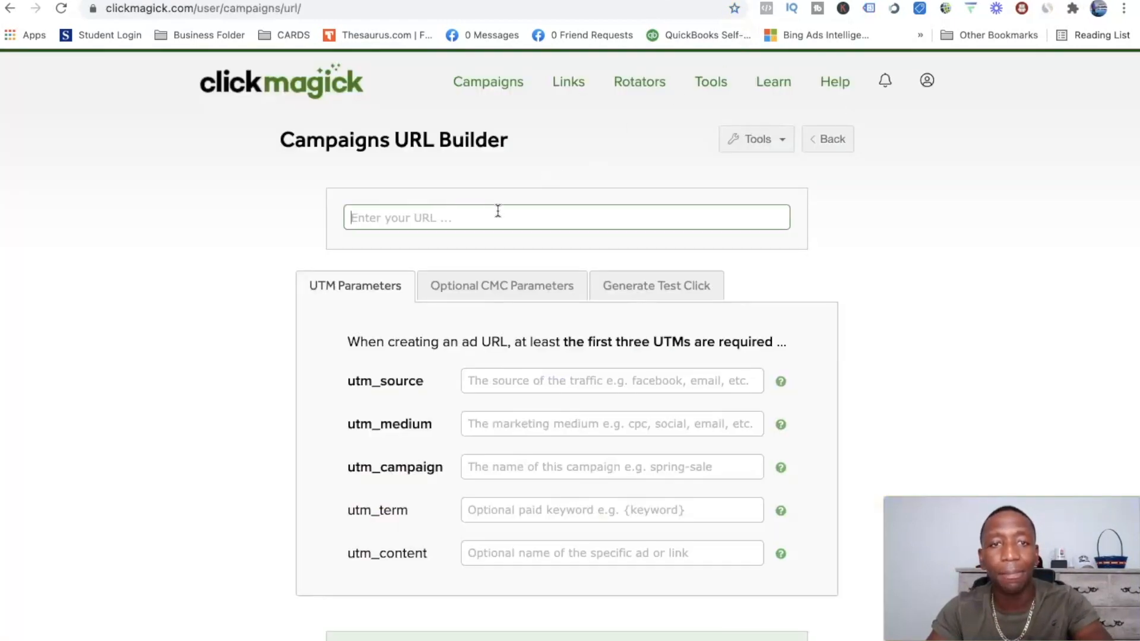
pyautogui.hotkey('ctrl', 'v')
pyautogui.click(957, 188)
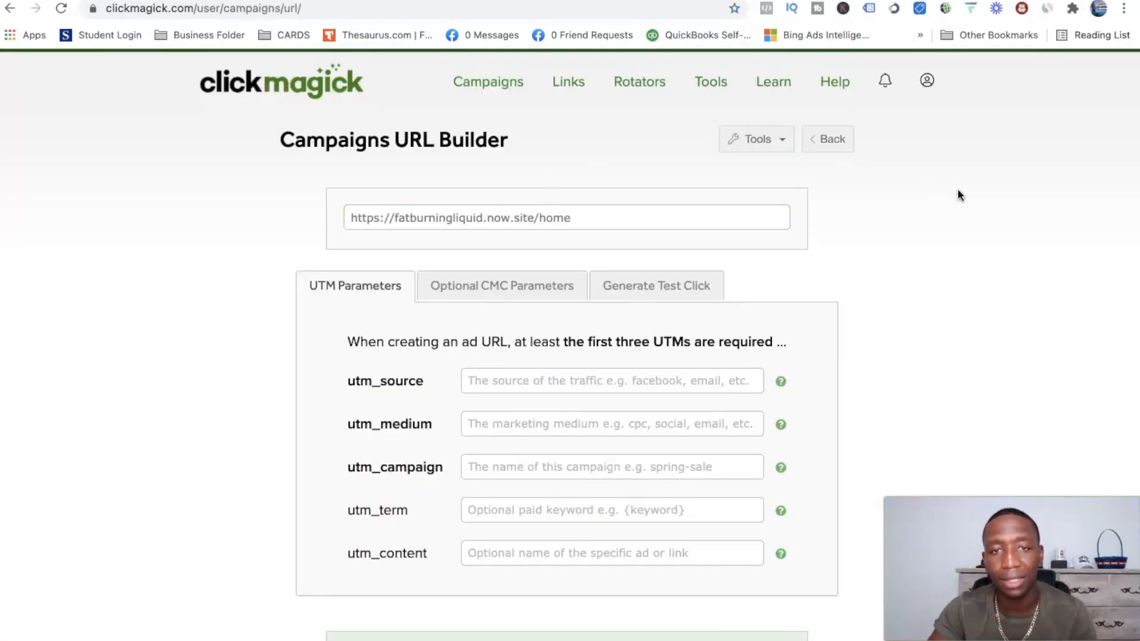
# Step: Set utm_source to bing and utm_medium to cpc, and make the utm_campaign field ready for entry
pyautogui.scroll(-2, 692, 263)
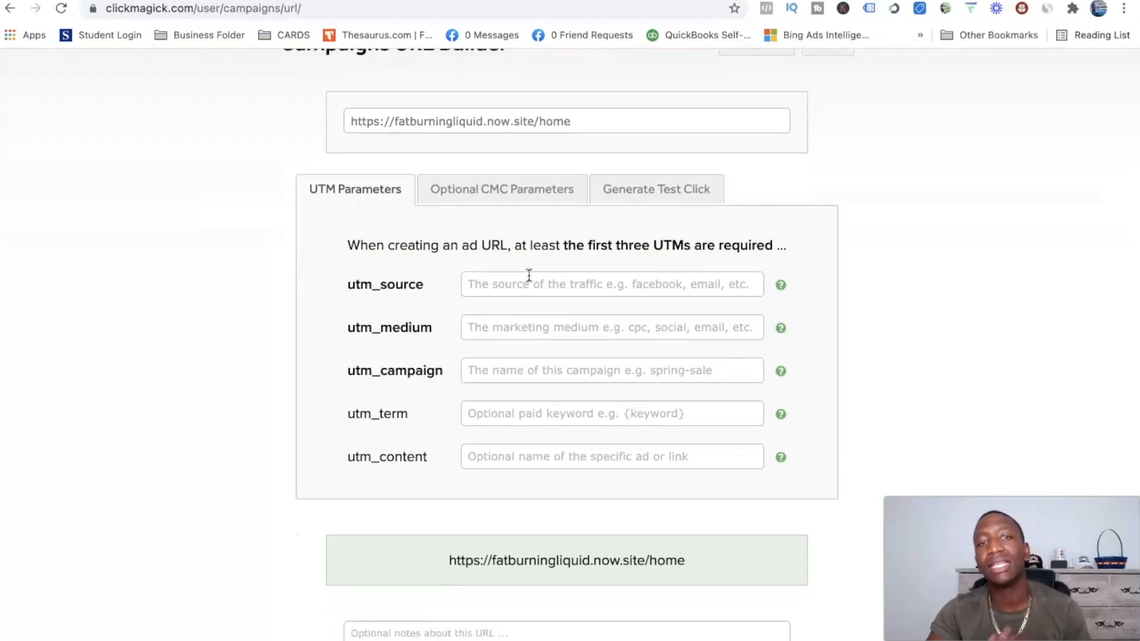
pyautogui.click(492, 284)
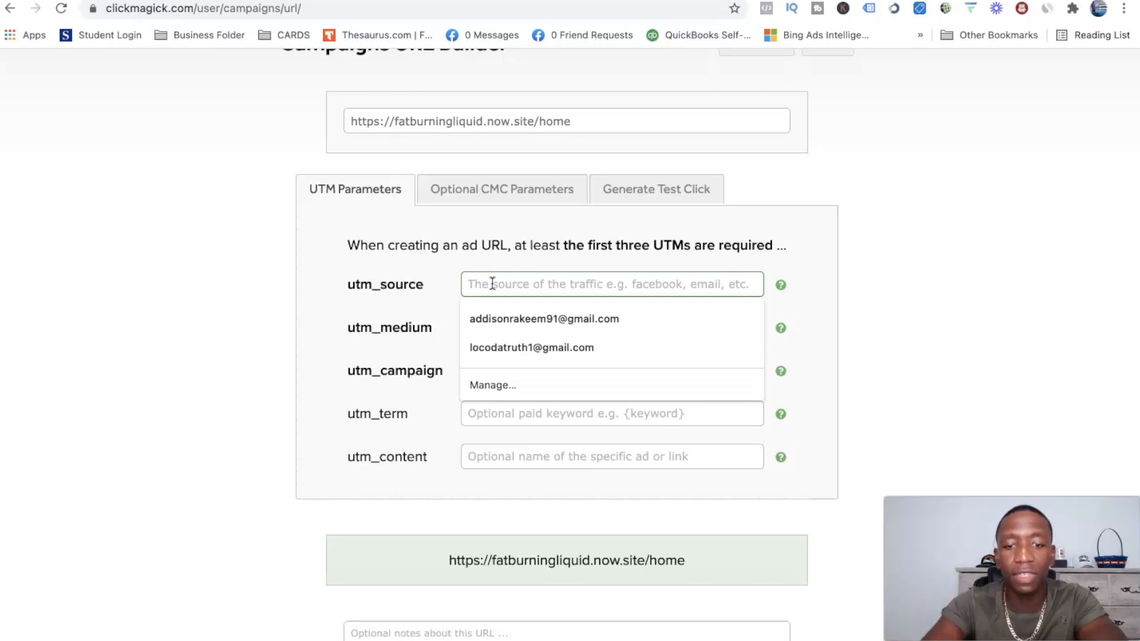
pyautogui.write('bing')
pyautogui.click(518, 327)
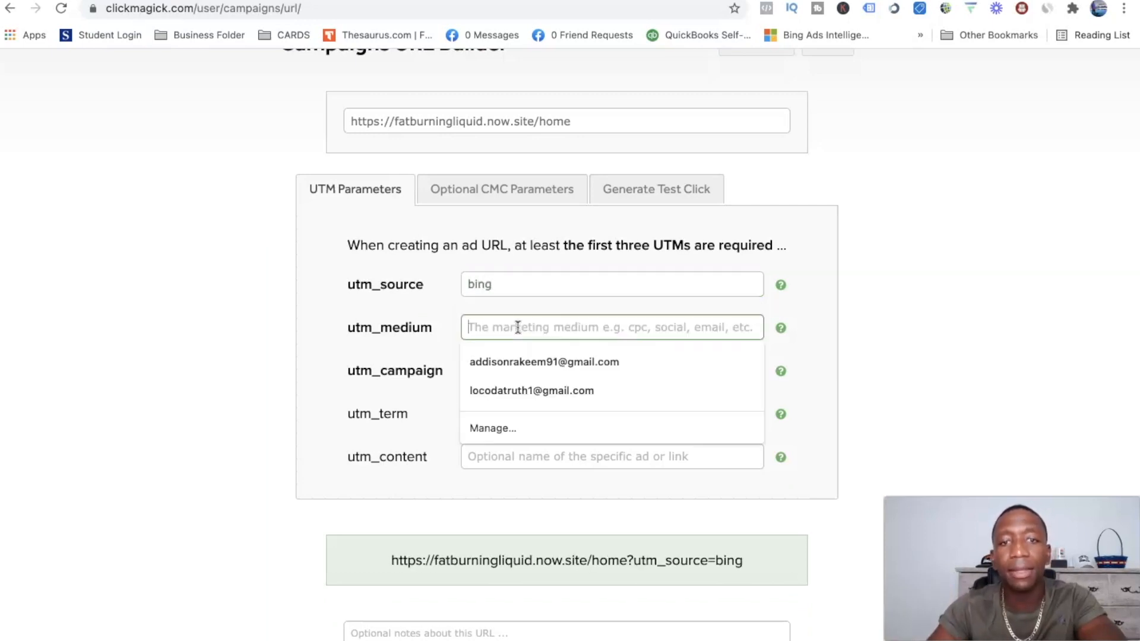
pyautogui.write('cpc')
pyautogui.click(594, 367)
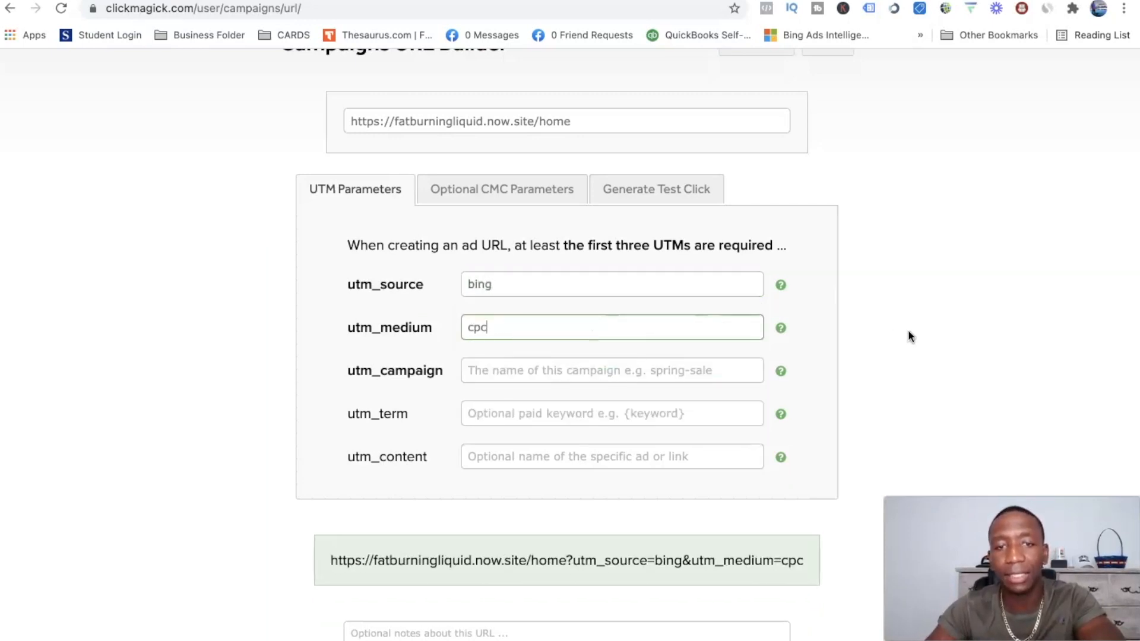
pyautogui.click(909, 334)
pyautogui.click(543, 370)
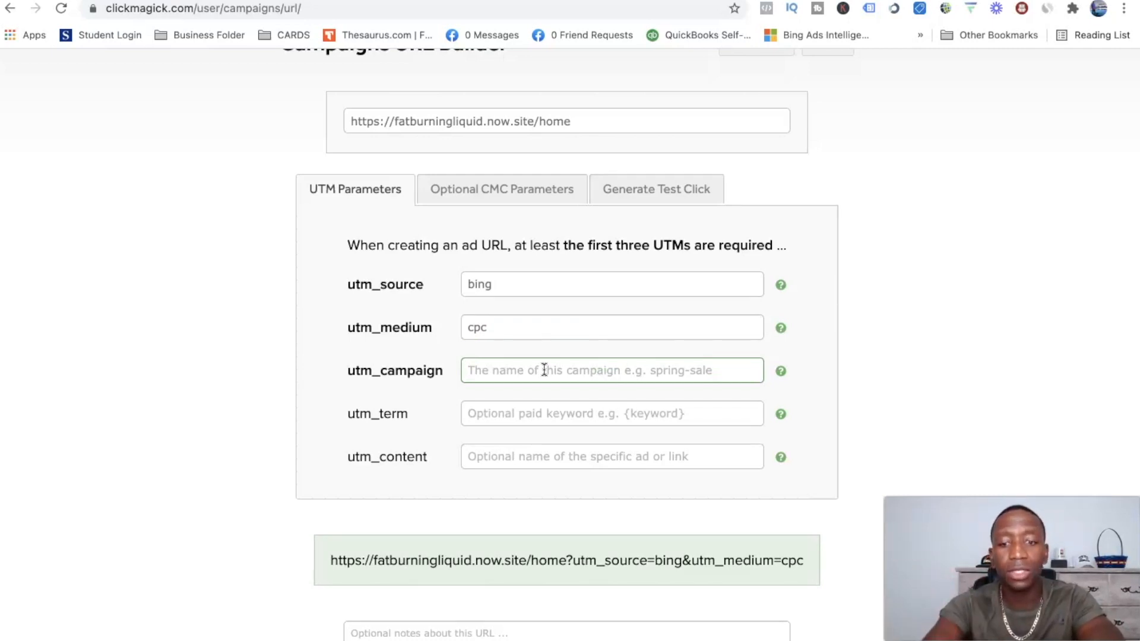
pyautogui.write('okin')
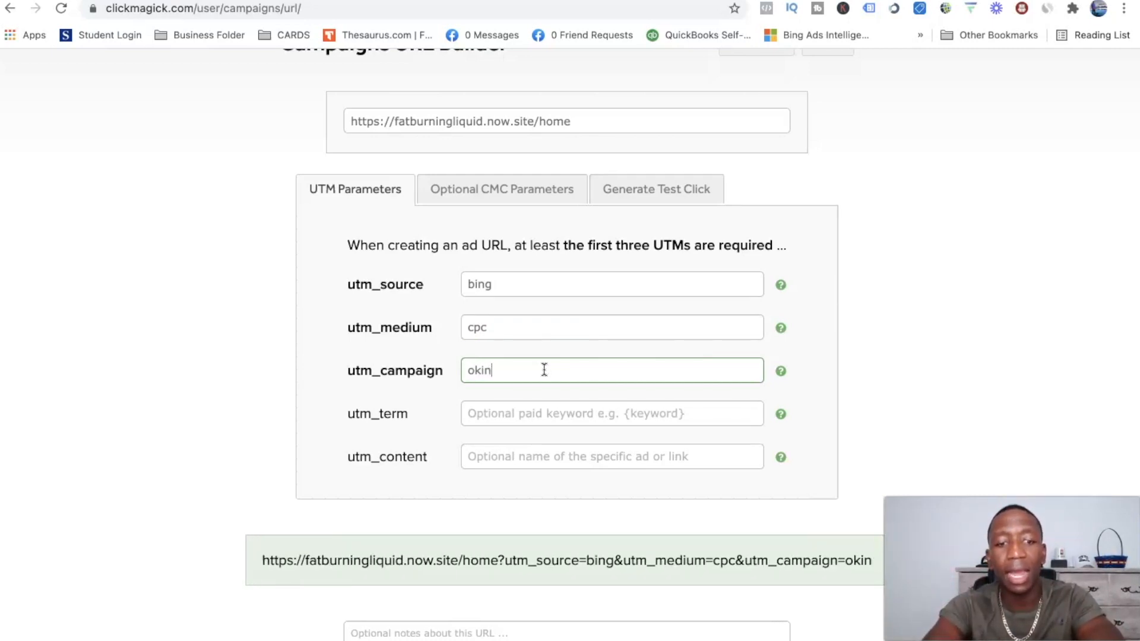
pyautogui.press('BackSpace')
pyautogui.press('BackSpace')
pyautogui.press('BackSpace')
pyautogui.press('BackSpace')
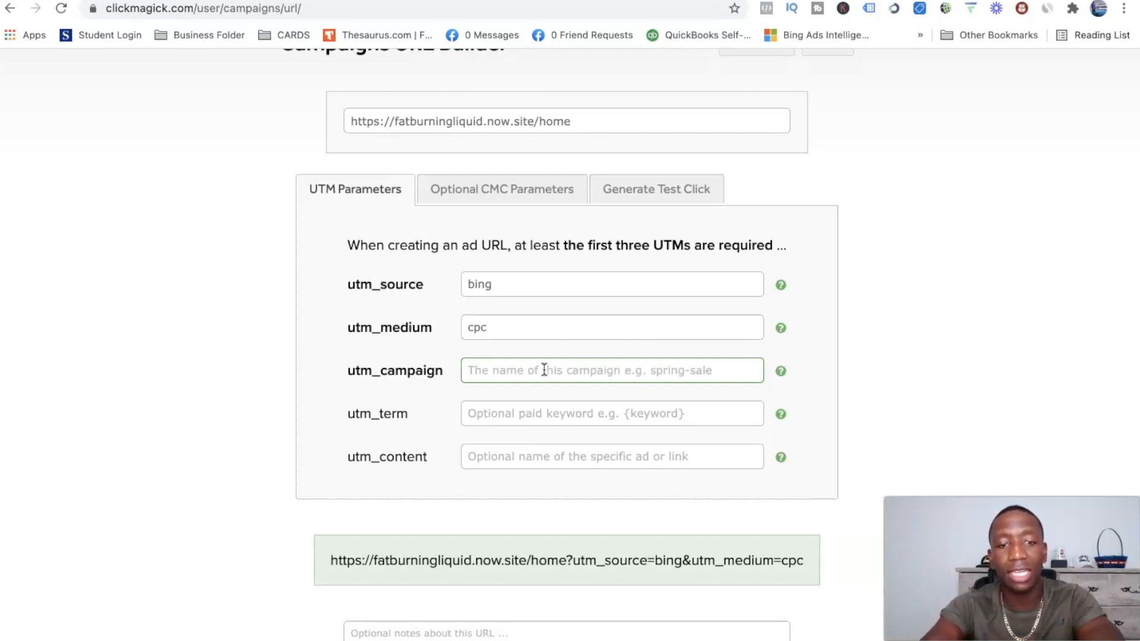
# Step: Set utm_campaign to fatburn and utm_term to {keyword}{creative}{adgroupid}
pyautogui.write('fatburn')
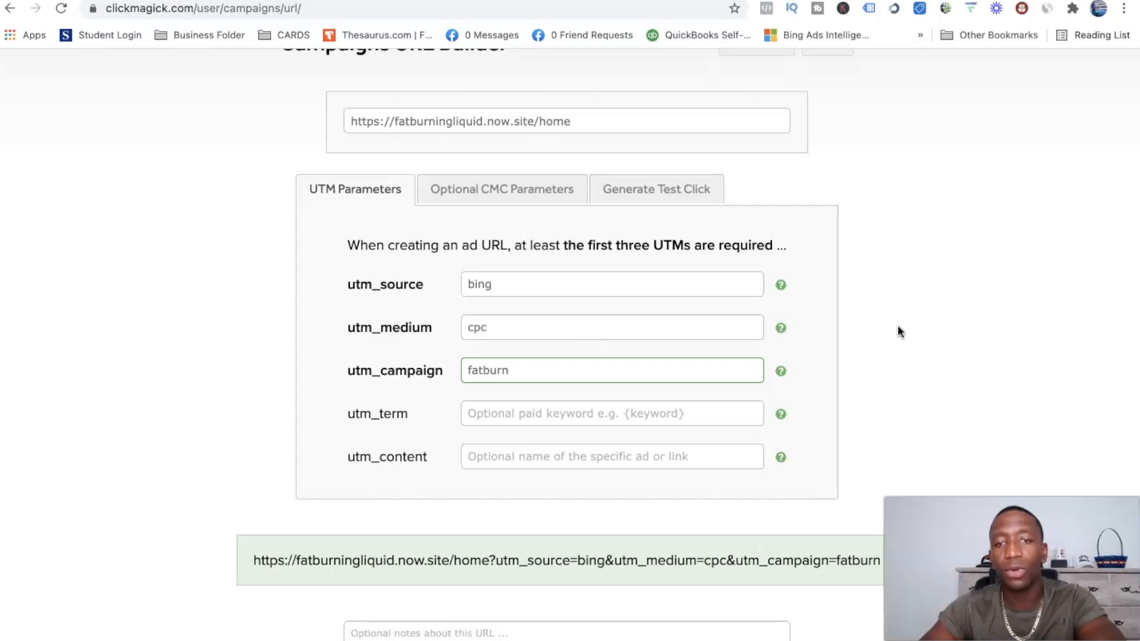
pyautogui.click(528, 410)
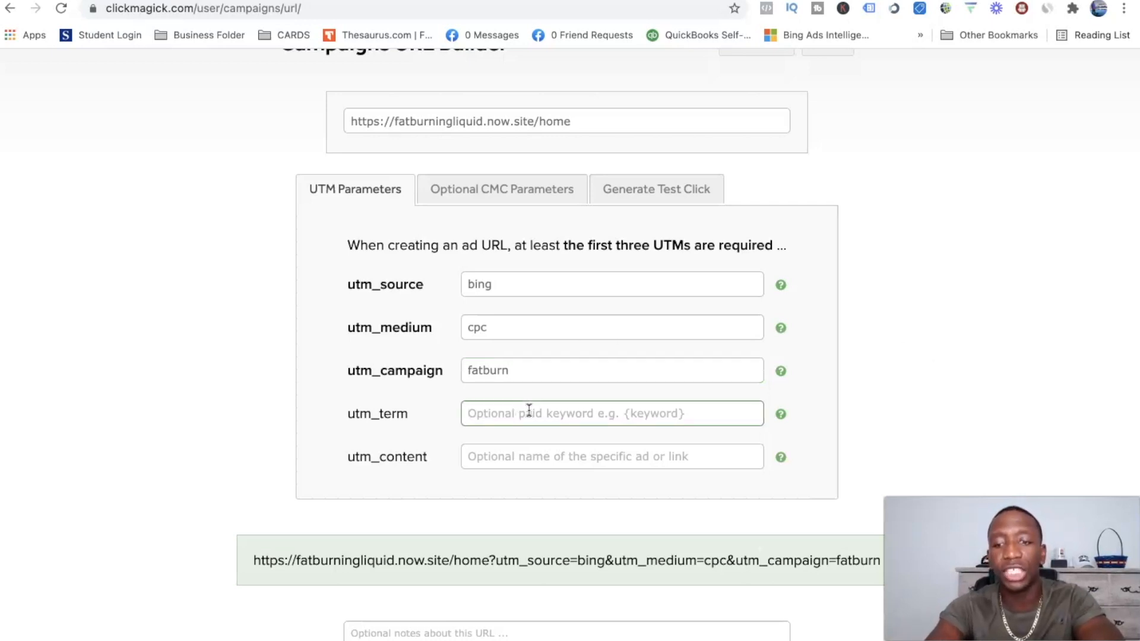
pyautogui.write('{')
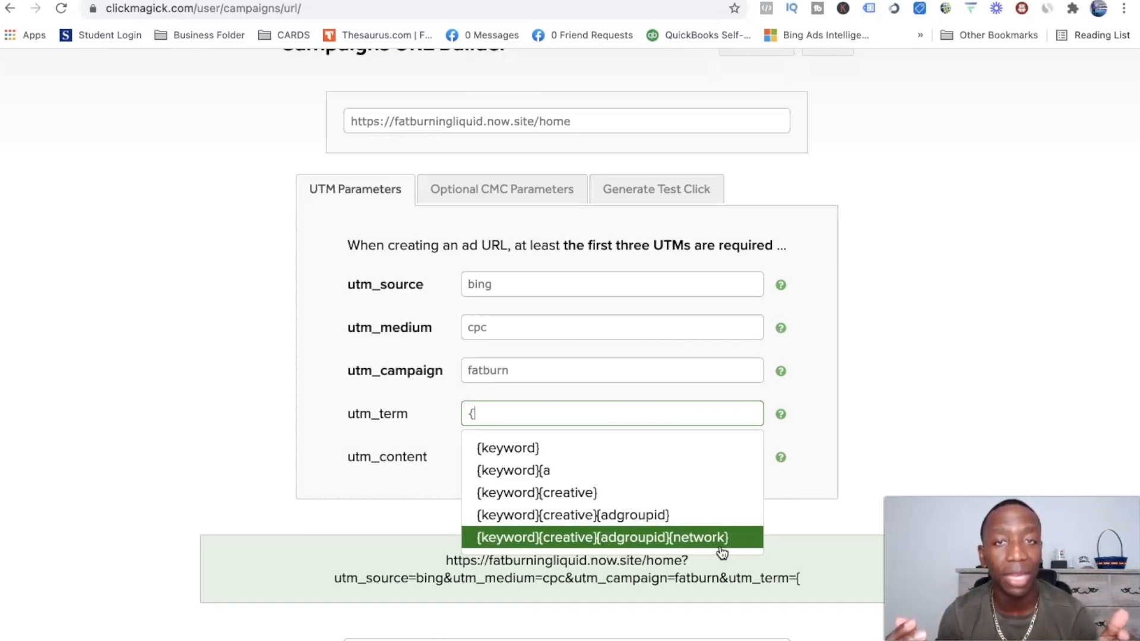
pyautogui.click(593, 516)
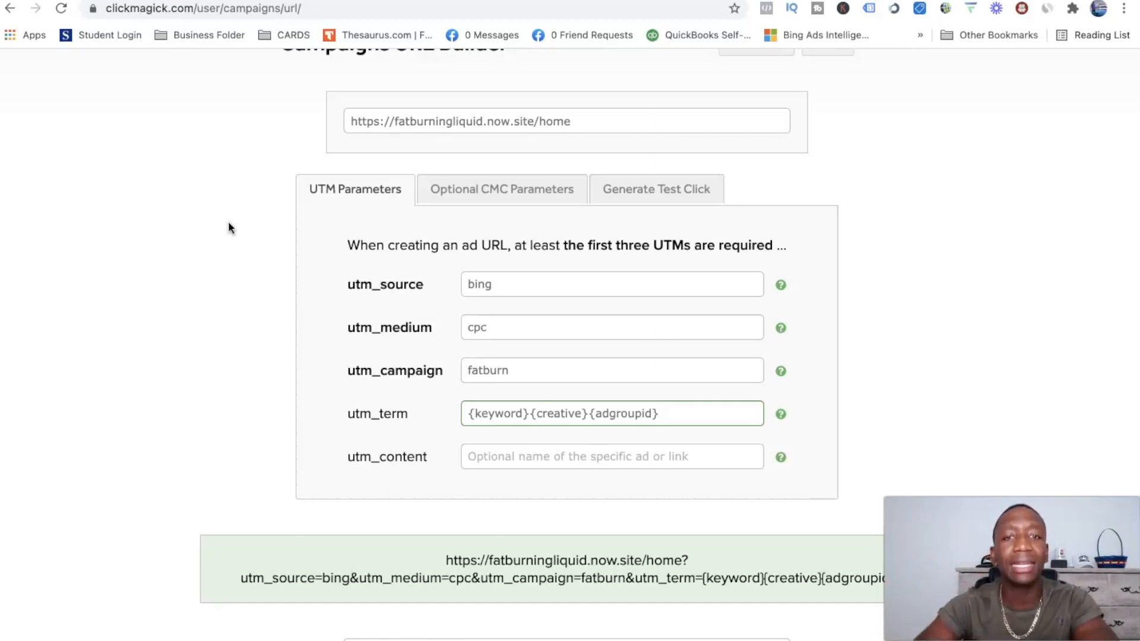
# Step: Look over the optional CMC parameters, return to the UTM parameters, and save and copy the finished tracking URL
pyautogui.click(492, 206)
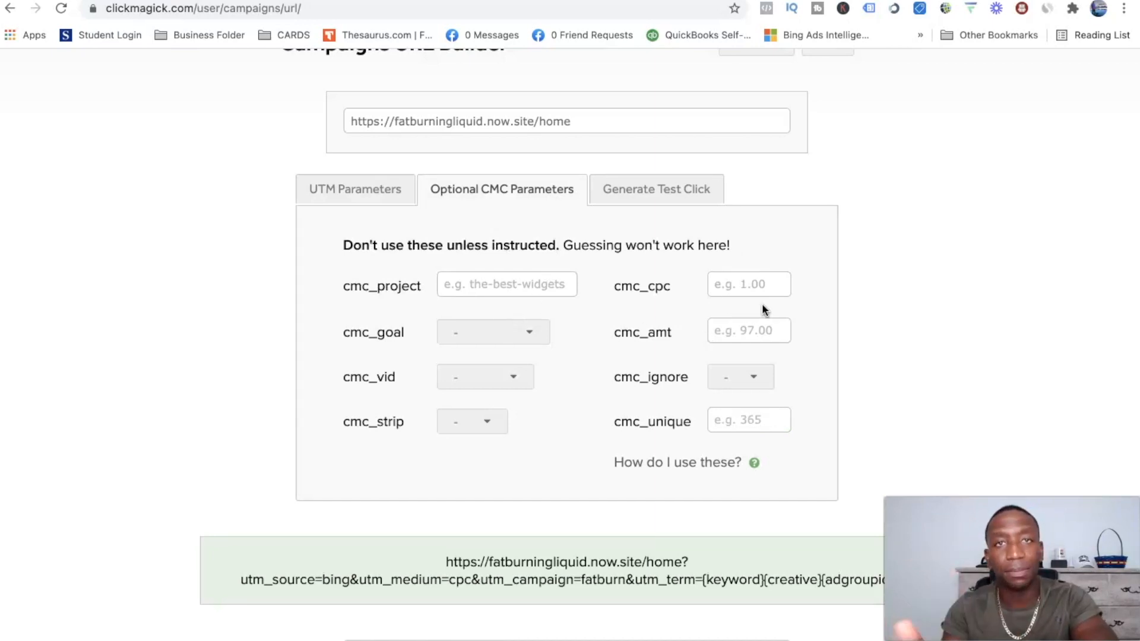
pyautogui.click(385, 195)
pyautogui.scroll(-5, 858, 376)
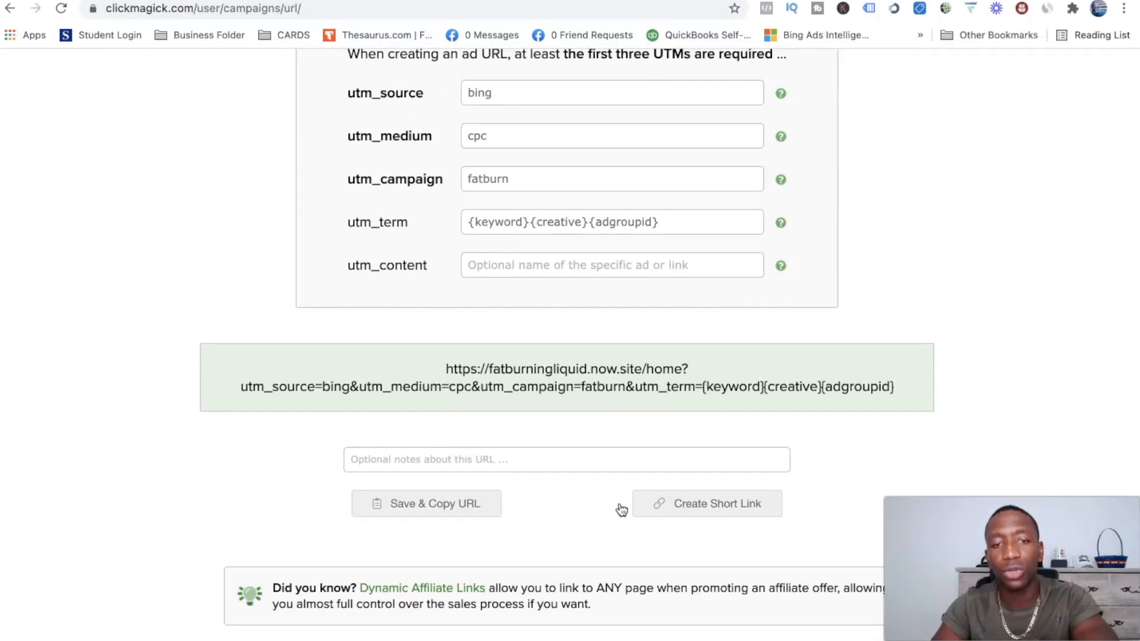
pyautogui.click(403, 511)
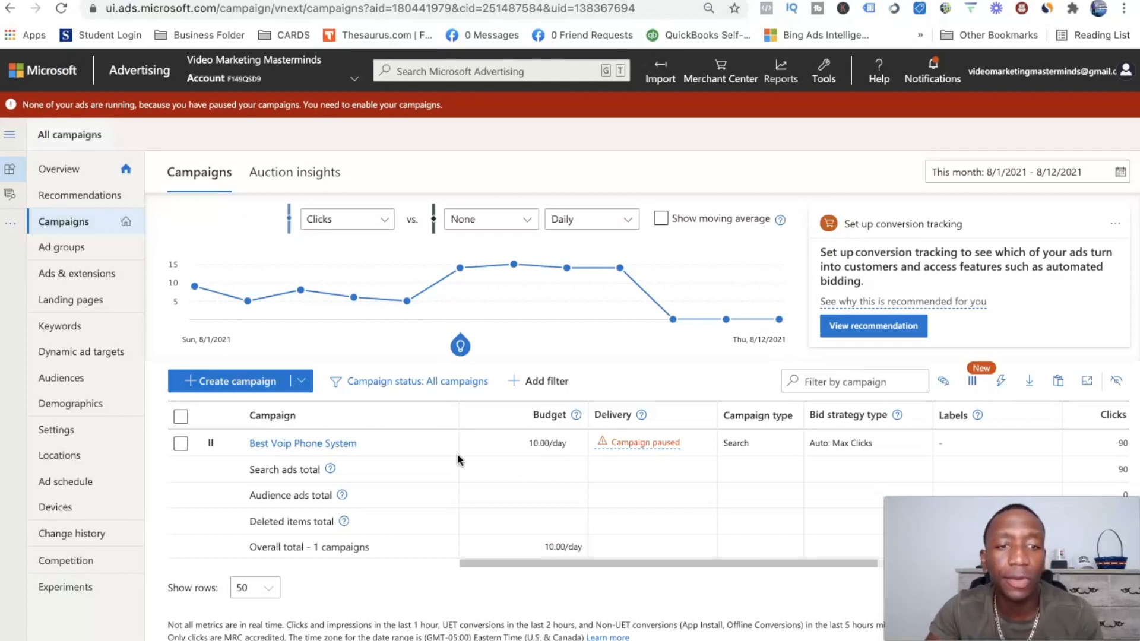
# Step: In Microsoft Advertising, create a search ads campaign with the goal of visits to the website and name it "test"
pyautogui.click(228, 377)
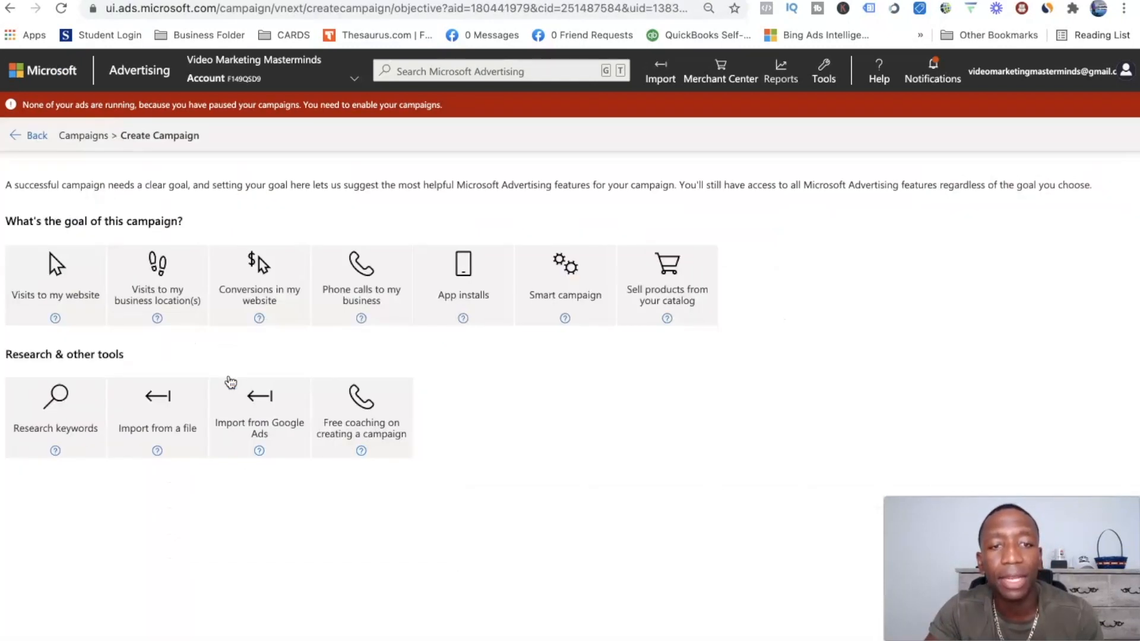
pyautogui.click(57, 291)
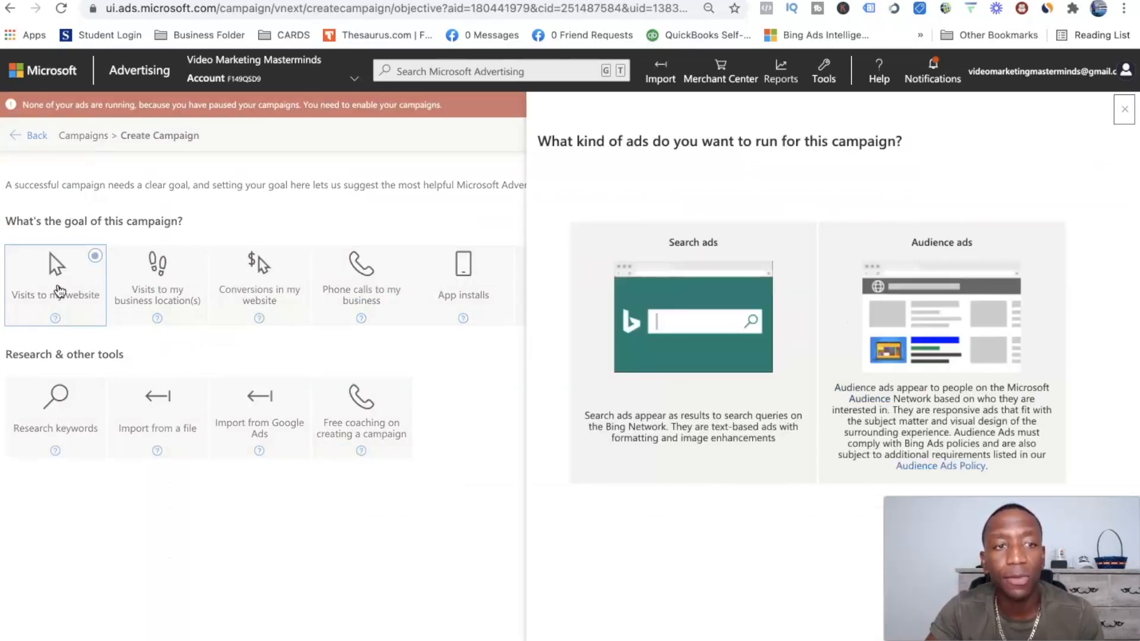
pyautogui.click(709, 278)
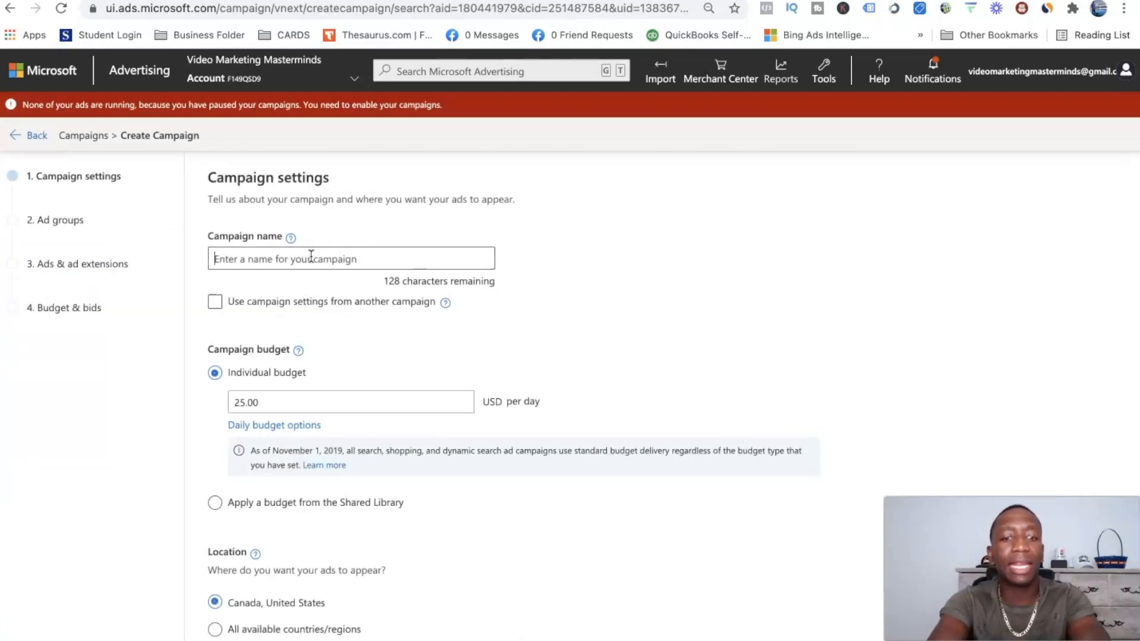
pyautogui.write('test')
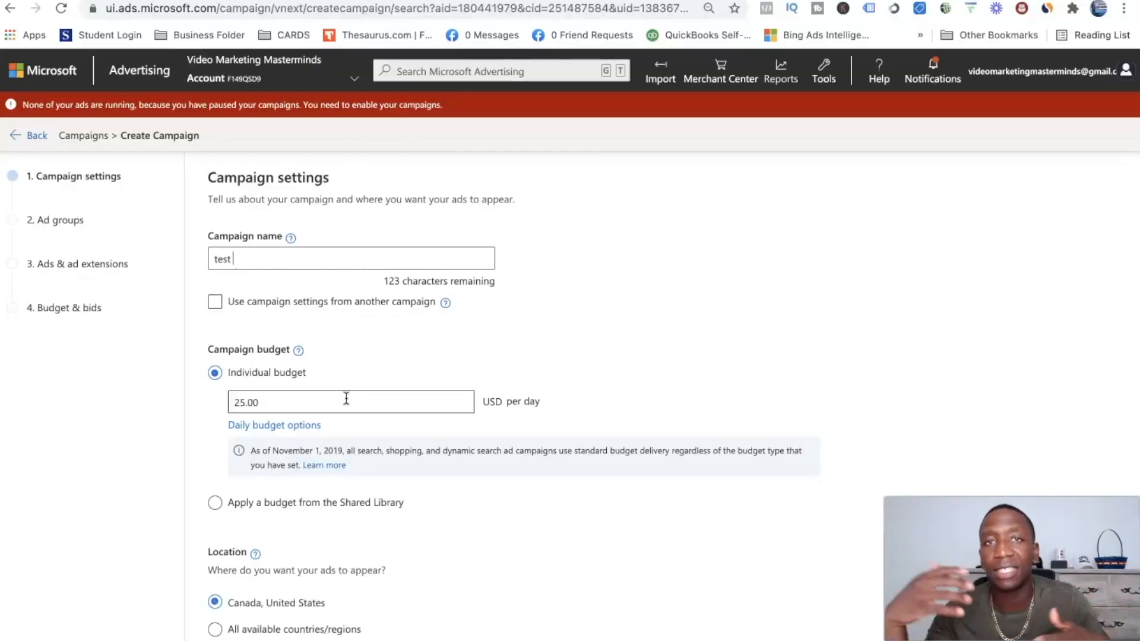
# Step: Restrict the campaign to specific locations and target the countries United States and Australia
pyautogui.scroll(-4, 309, 407)
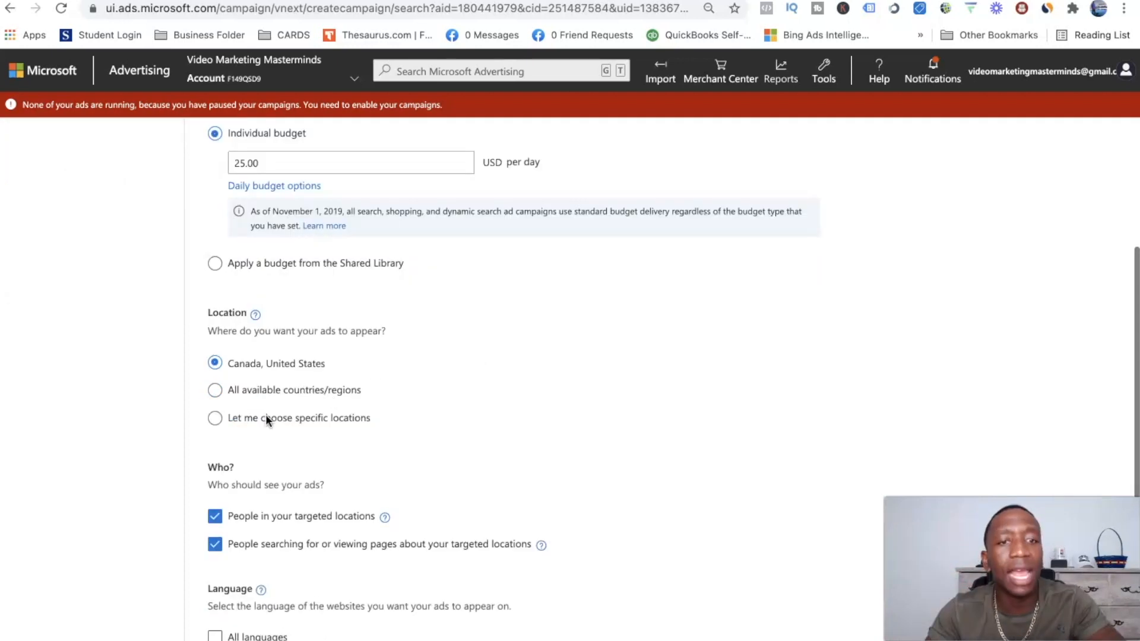
pyautogui.click(222, 416)
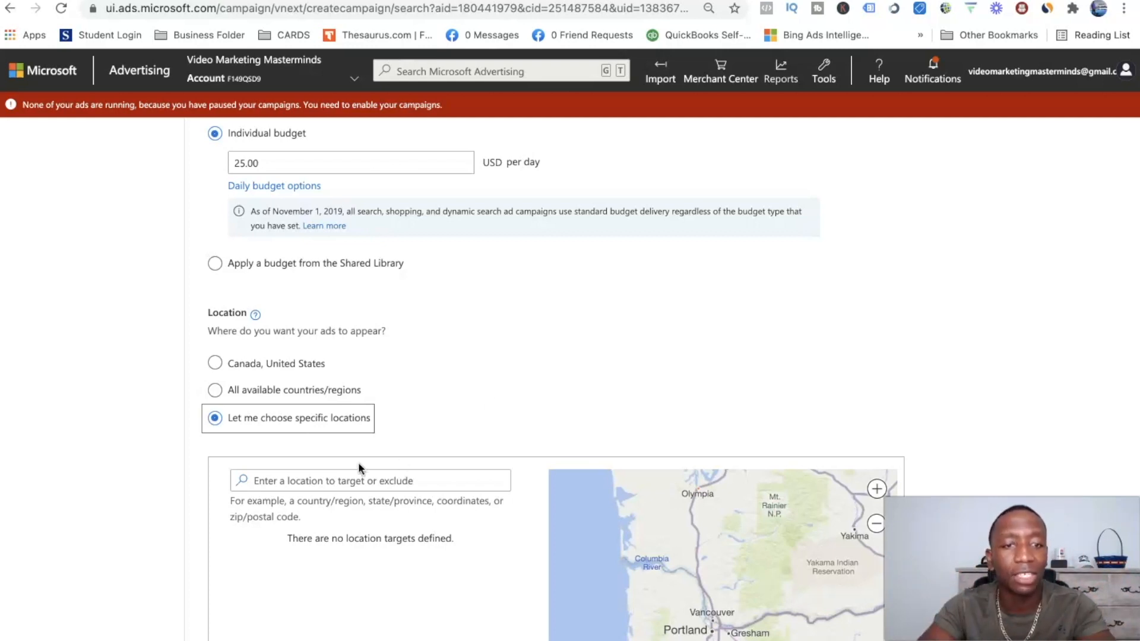
pyautogui.click(295, 481)
pyautogui.write('united states')
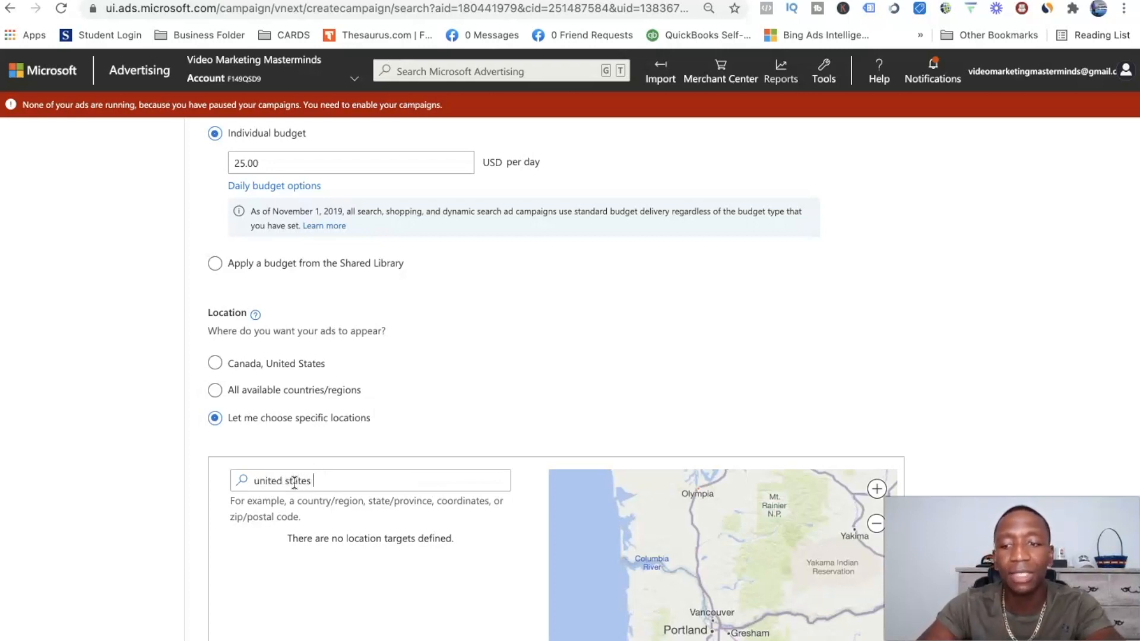
pyautogui.scroll(-3, 534, 382)
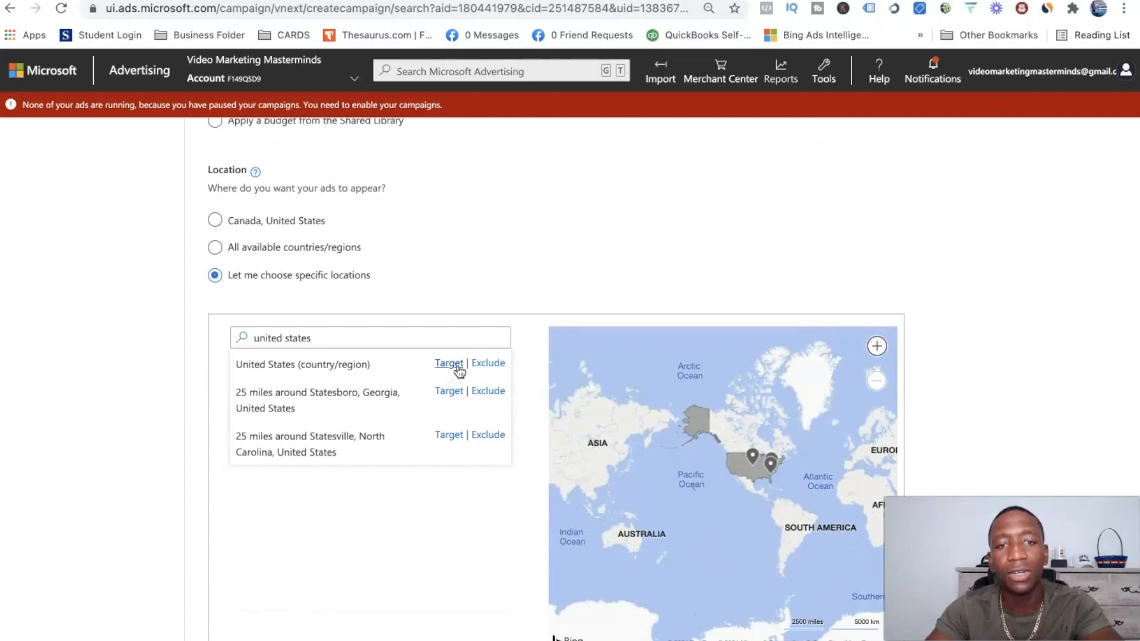
pyautogui.click(448, 363)
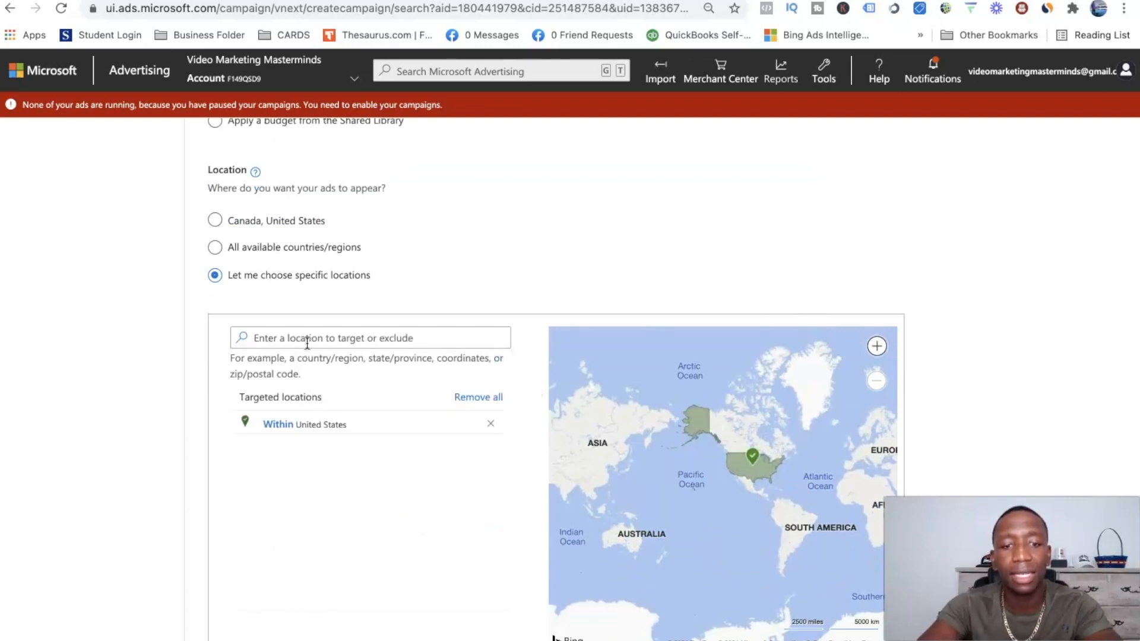
pyautogui.write('australia')
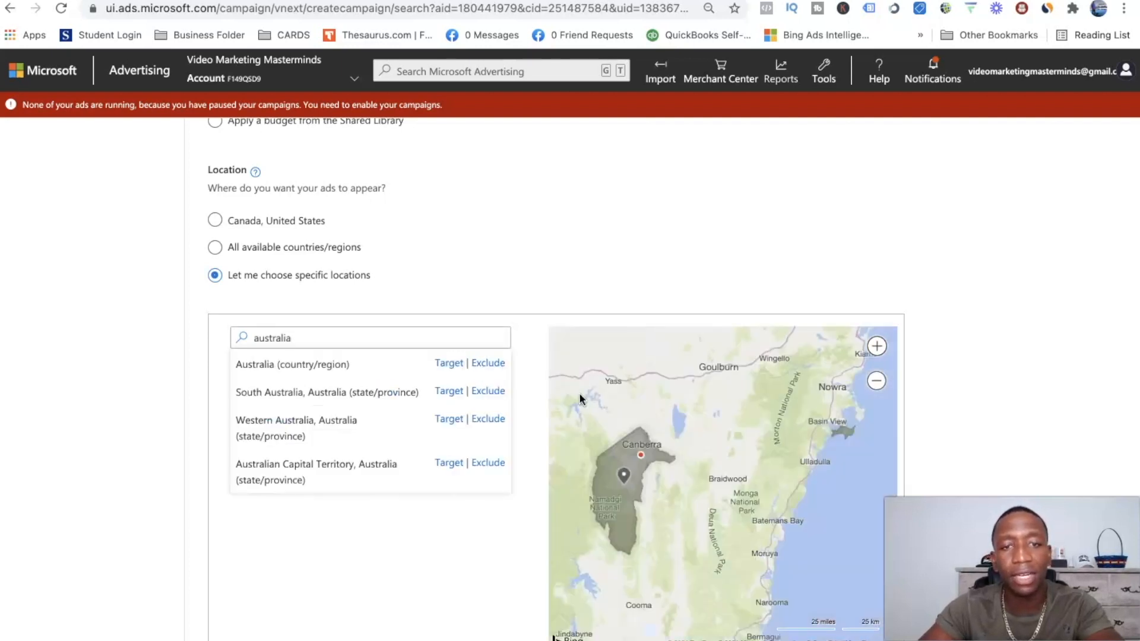
pyautogui.click(452, 363)
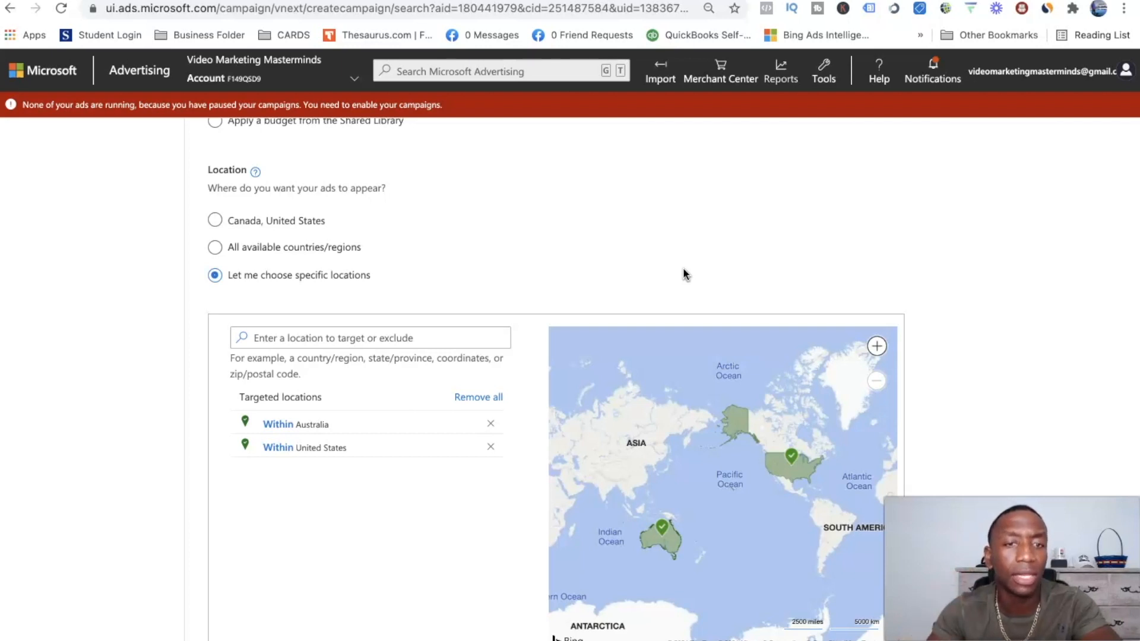
# Step: Exclude people searching for or viewing pages about the targeted locations, and save the campaign settings to continue to the ad groups
pyautogui.scroll(-8, 972, 394)
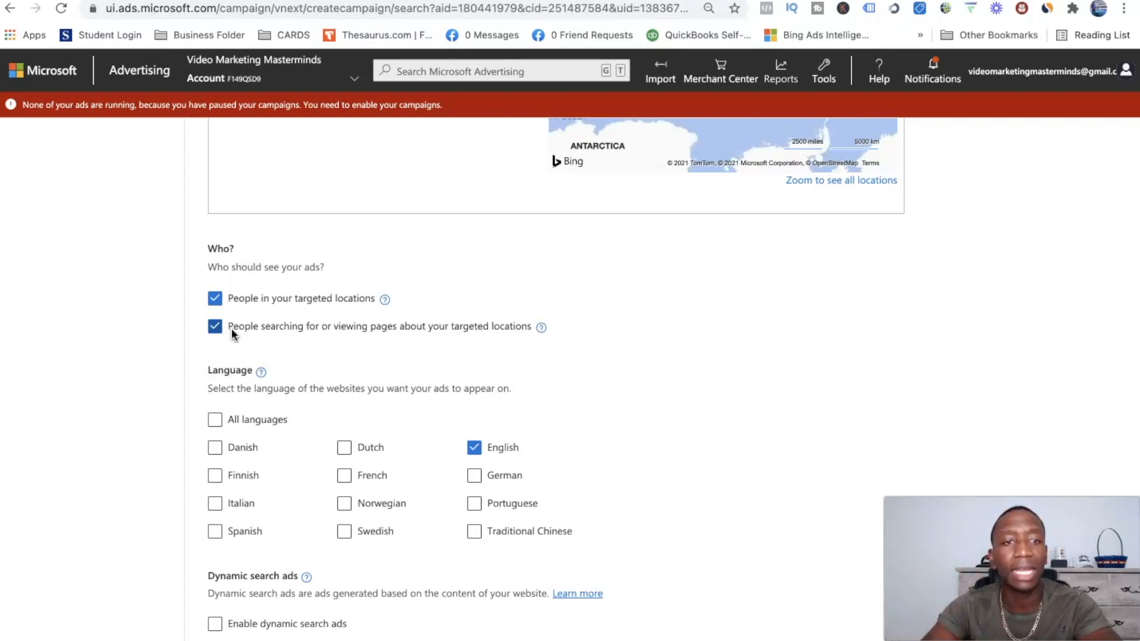
pyautogui.click(216, 327)
pyautogui.scroll(-1, 685, 322)
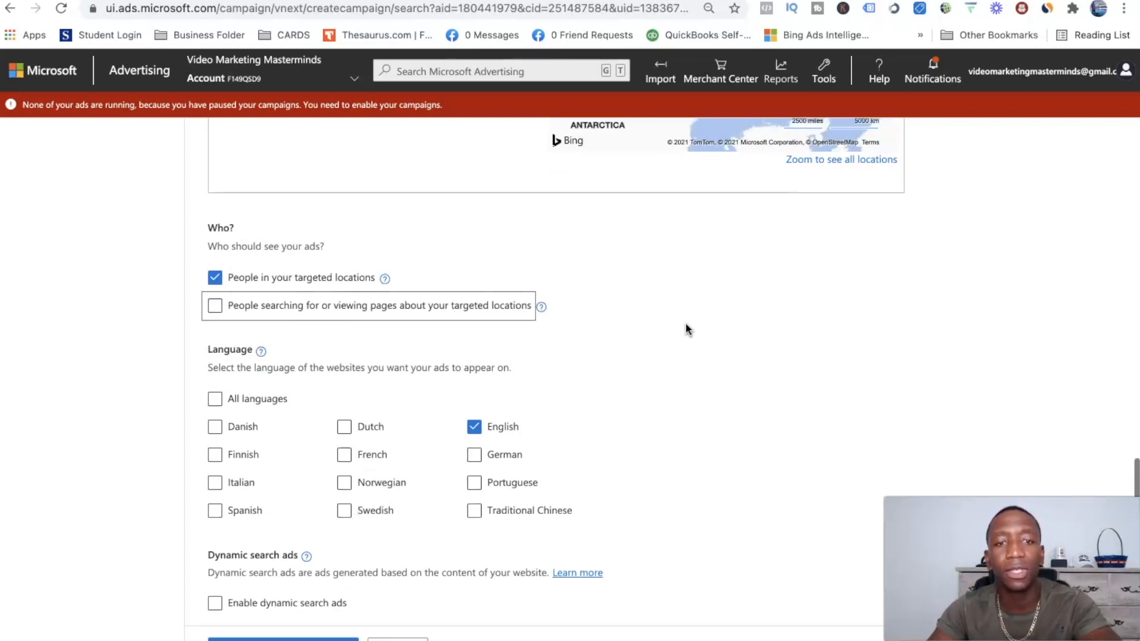
pyautogui.scroll(-1, 685, 322)
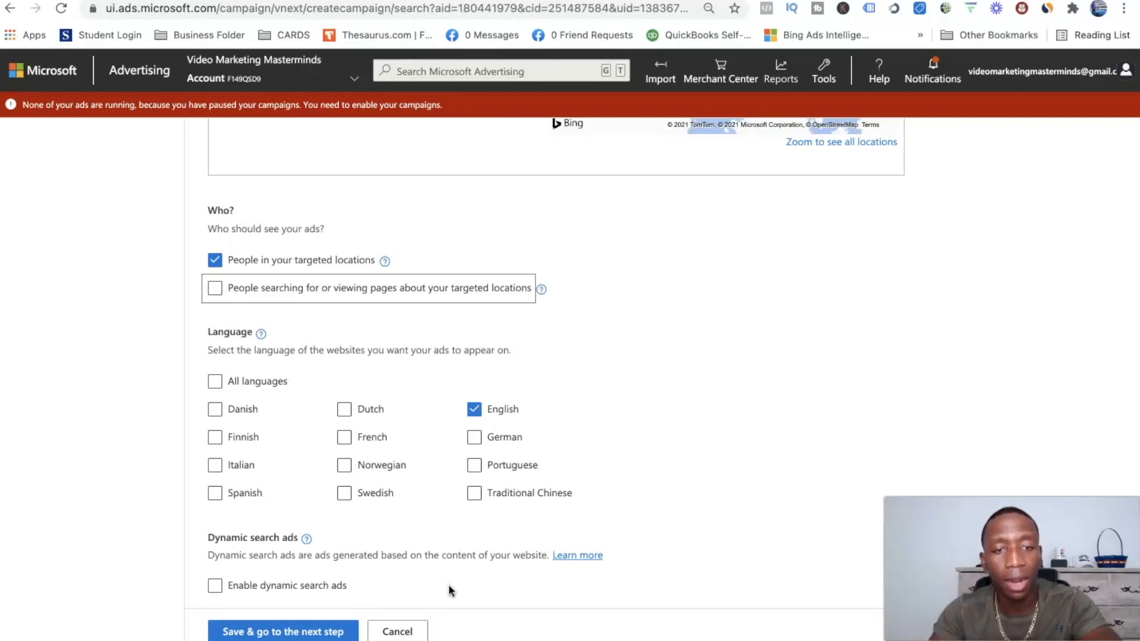
pyautogui.click(247, 634)
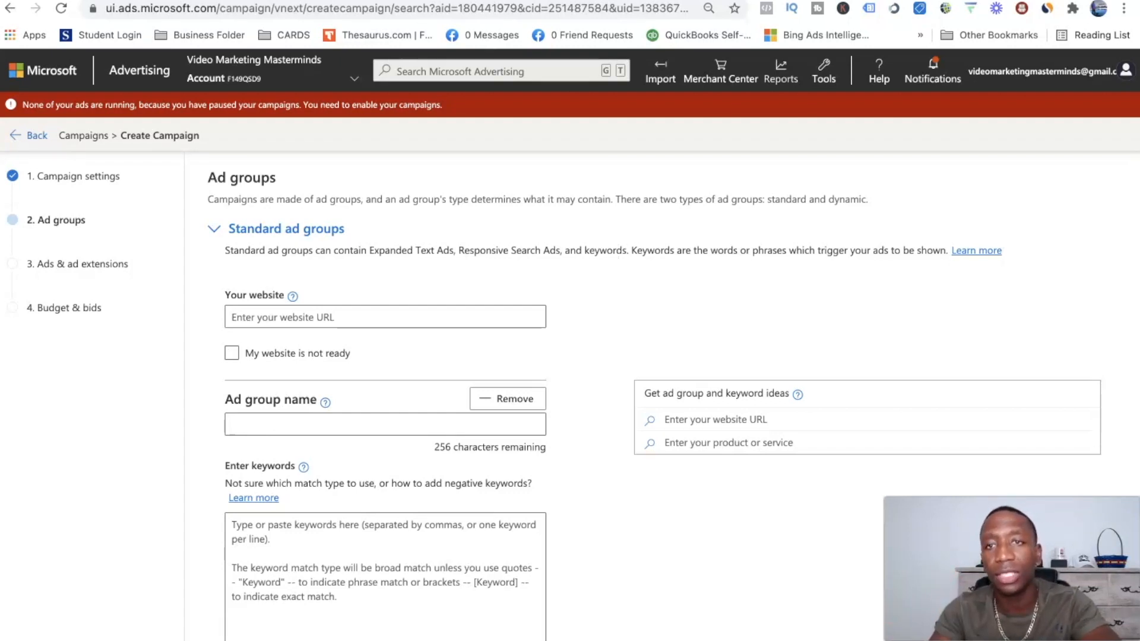
pyautogui.click(683, 1)
pyautogui.doubleClick(171, 180)
pyautogui.tripleClick(171, 180)
pyautogui.hotkey('ctrl', 'c')
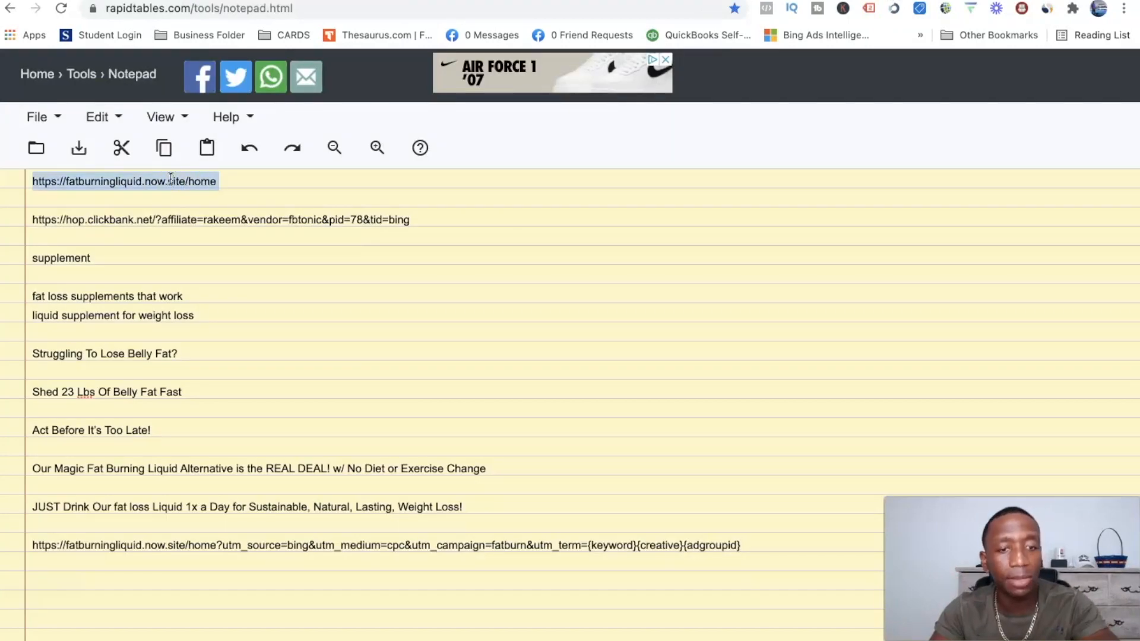
pyautogui.click(308, 2)
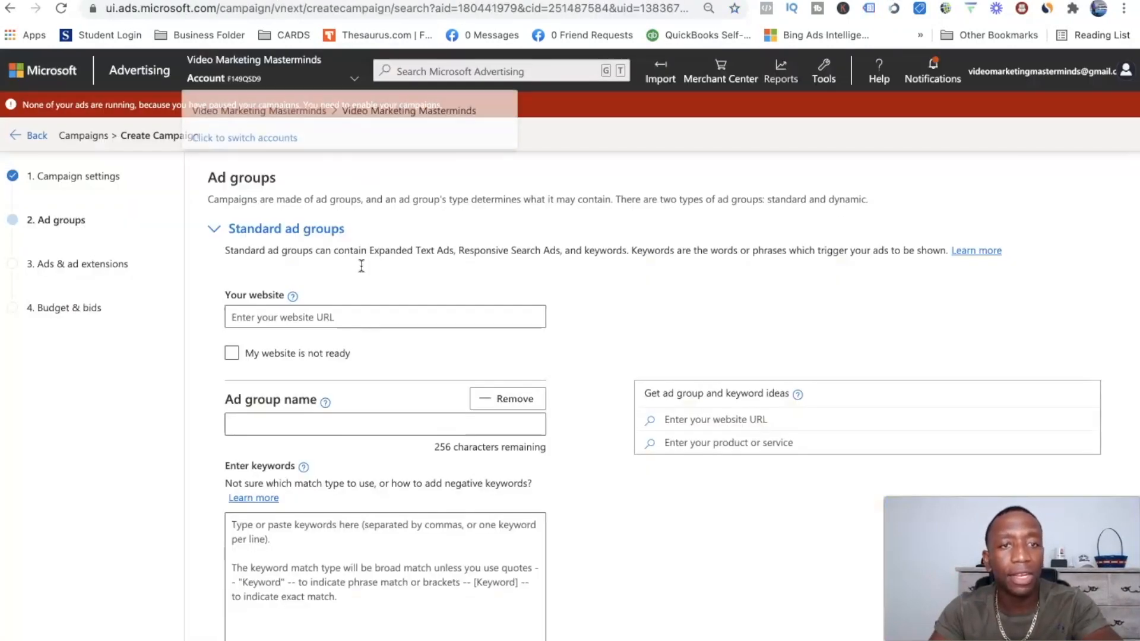
pyautogui.click(304, 318)
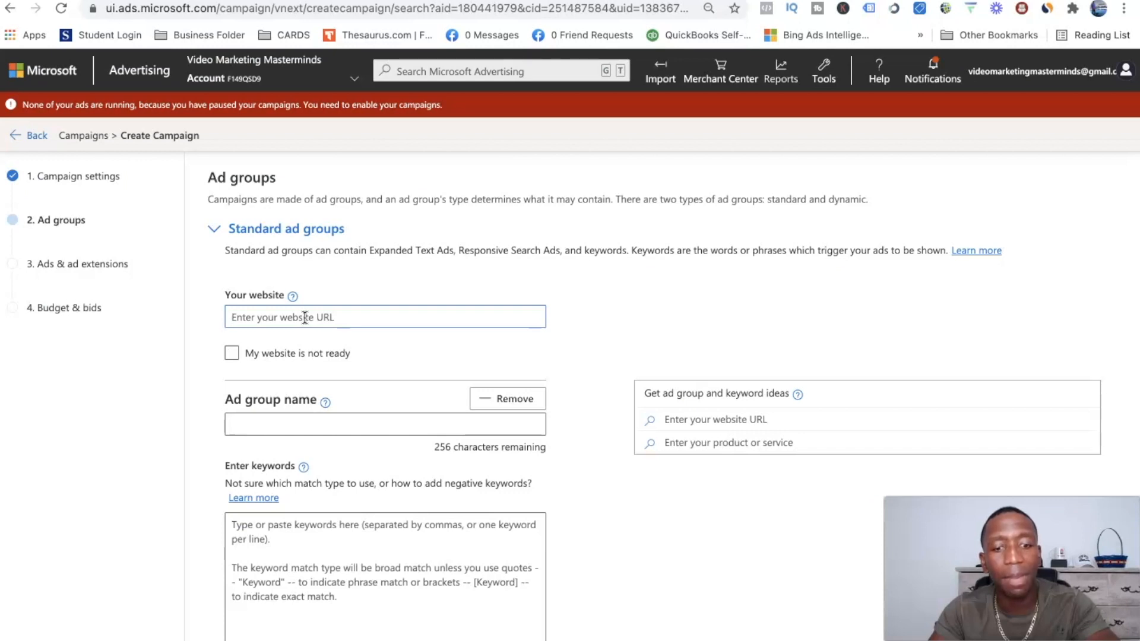
pyautogui.hotkey('ctrl', 'v')
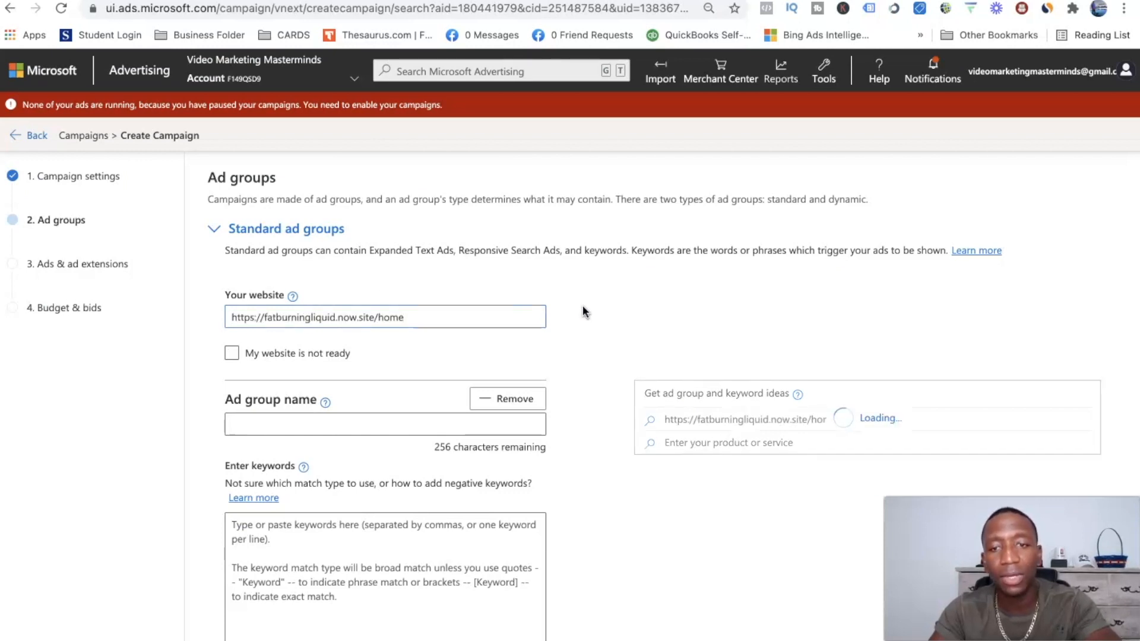
# Step: Copy the keyword "fat loss supplements that work" from the online notepad and use it as the ad group name
pyautogui.scroll(-3, 713, 320)
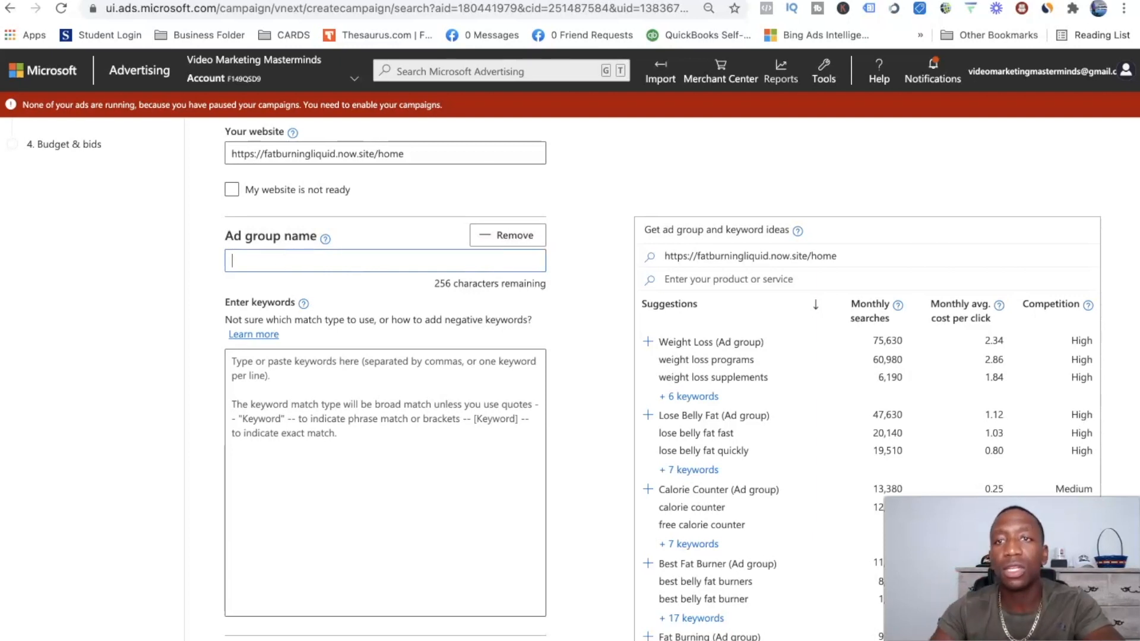
pyautogui.hotkey('ctrl', 'Tab')
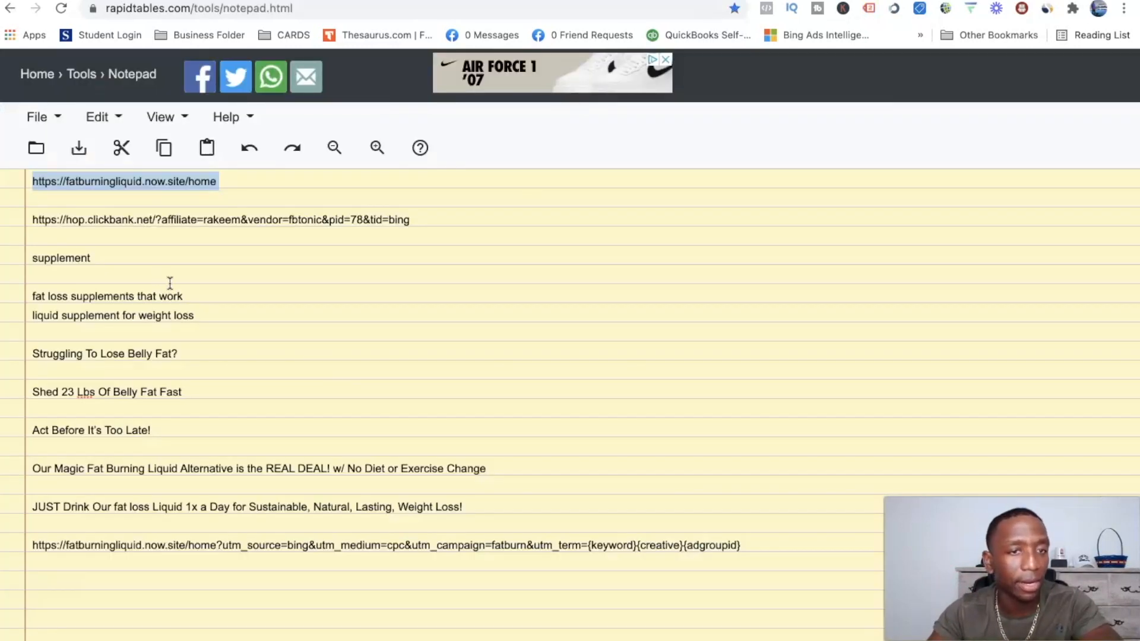
pyautogui.moveTo(183, 296); pyautogui.dragTo(33, 293)
pyautogui.hotkey('ctrl', 'c')
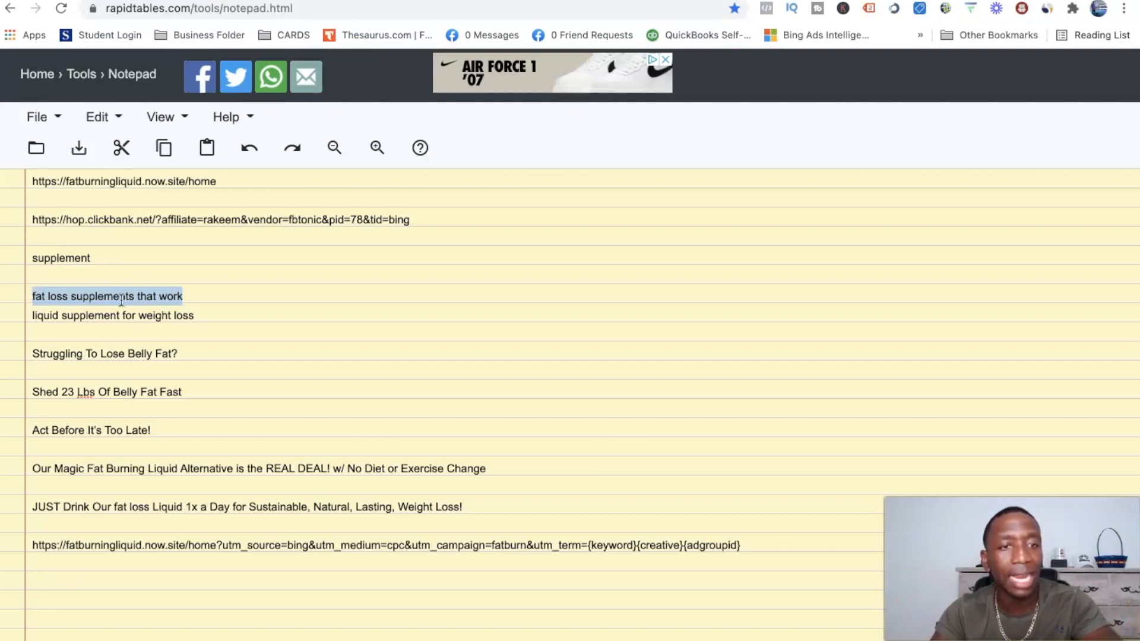
pyautogui.click(384, 1)
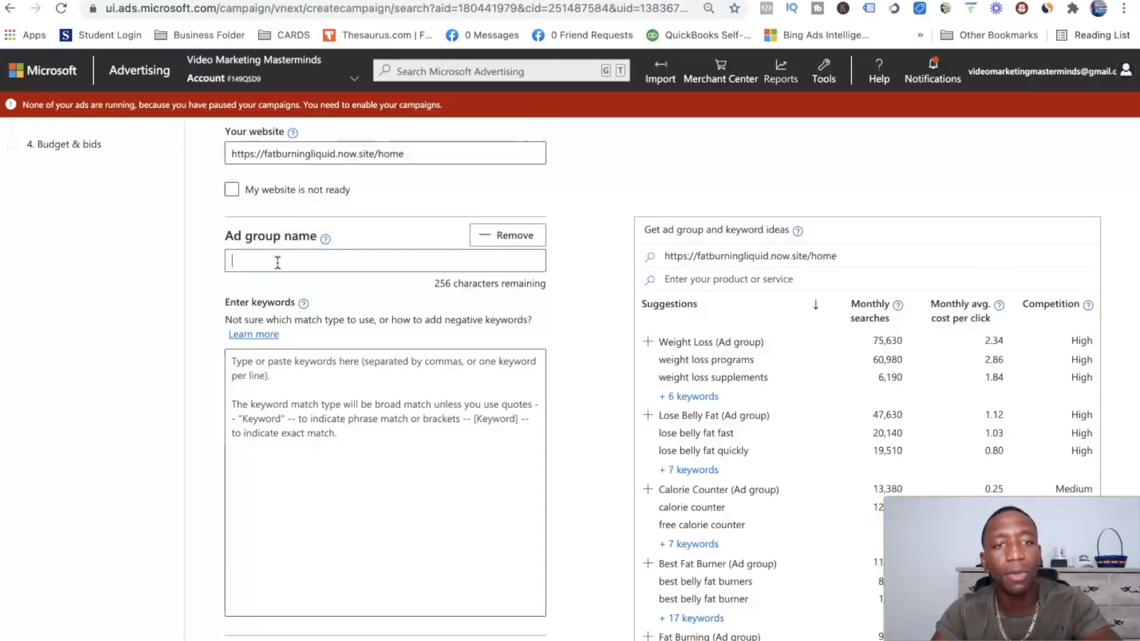
pyautogui.hotkey('ctrl', 'v')
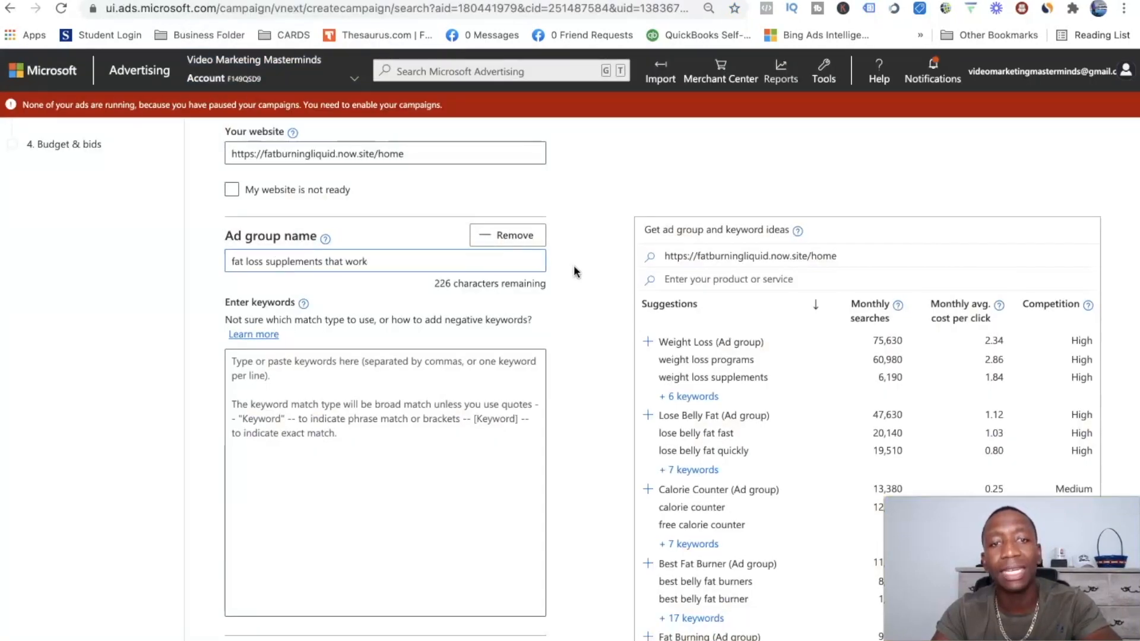
# Step: Add the keyword fat loss supplements that work as broad match, and again in quotation marks as phrase match on a second line
pyautogui.click(270, 365)
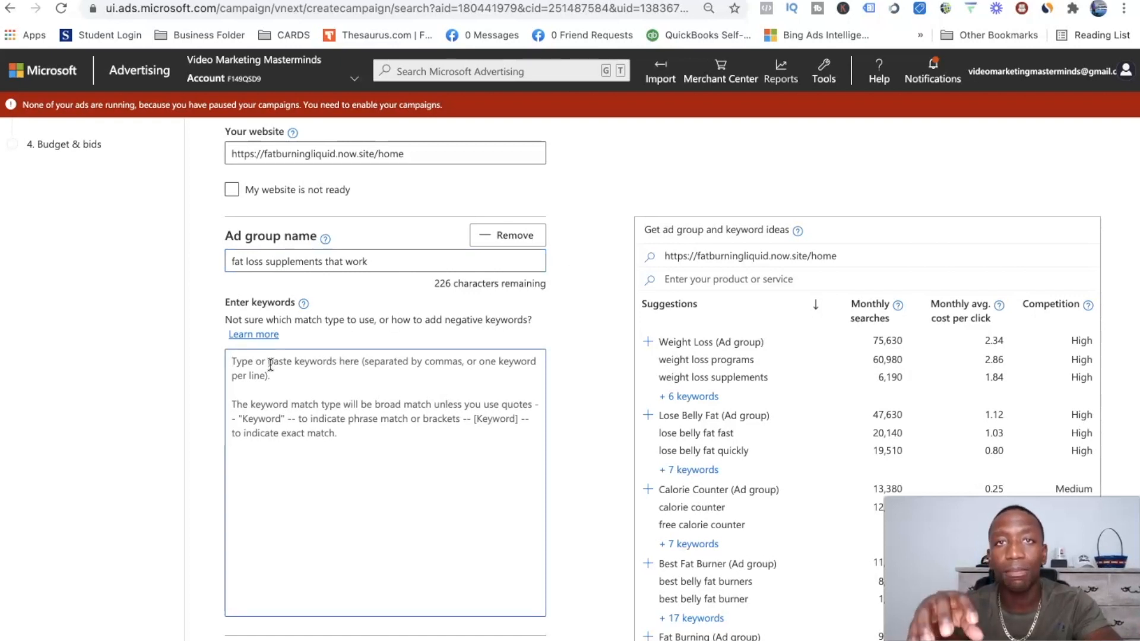
pyautogui.hotkey('ctrl', 'v')
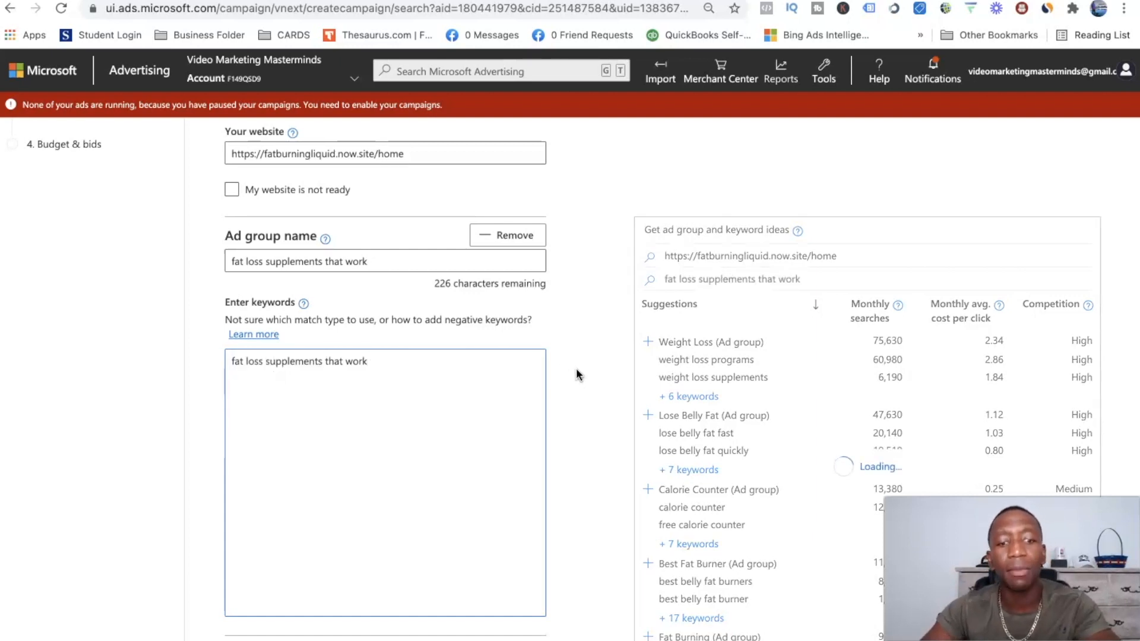
pyautogui.press('Return')
pyautogui.hotkey('ctrl', 'v')
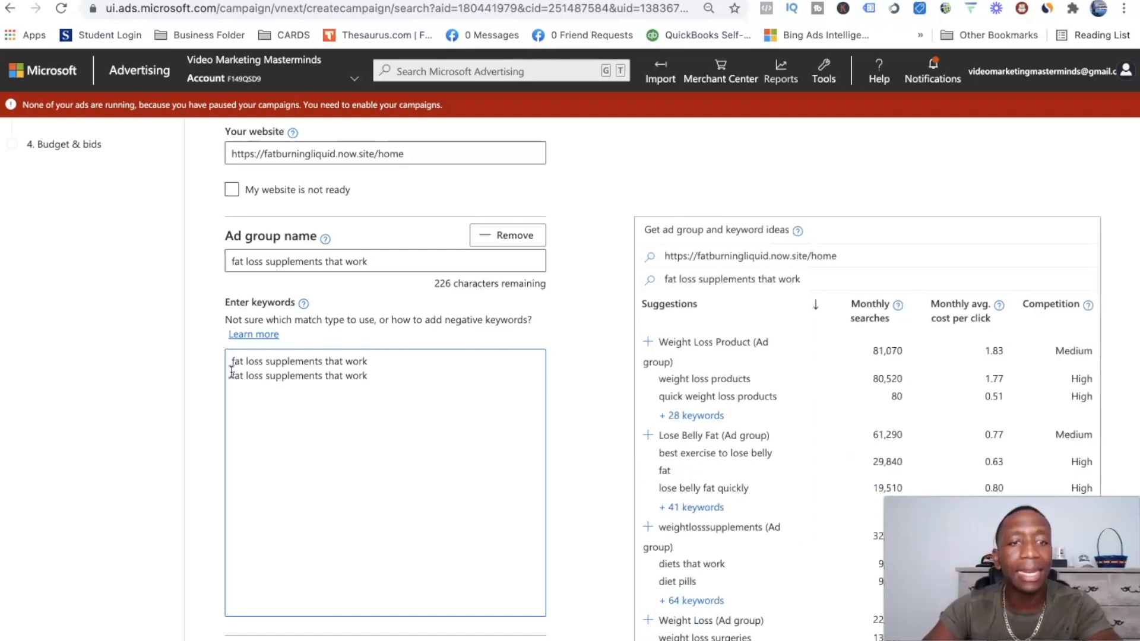
pyautogui.click(232, 375)
pyautogui.write('[')
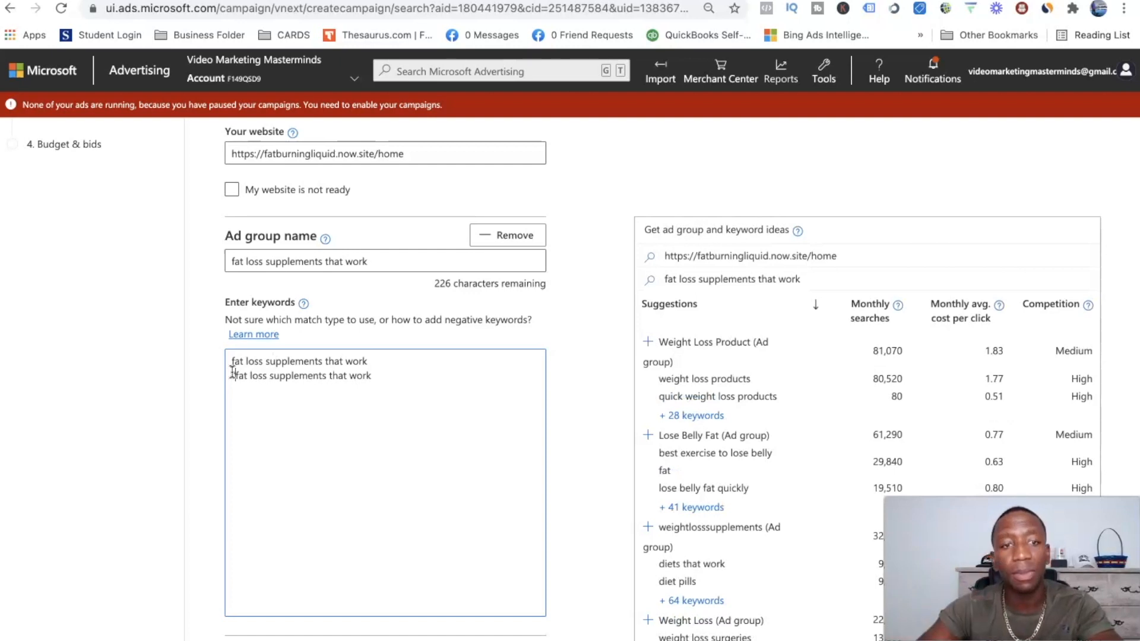
pyautogui.click(374, 376)
pyautogui.write('"')
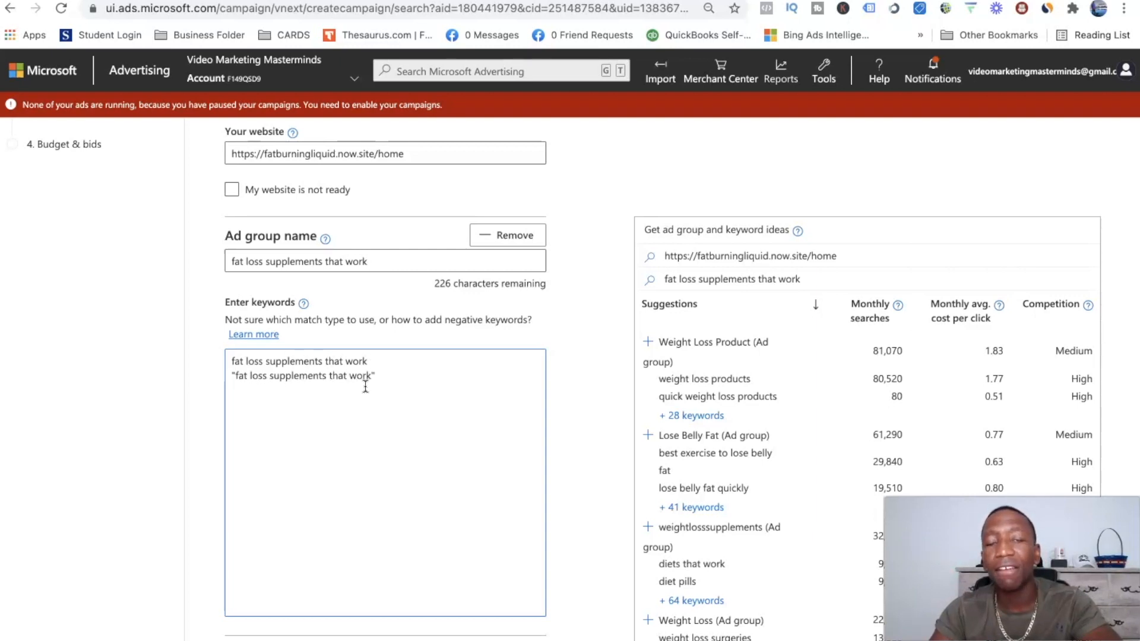
# Step: Add the exact-match version [fat loss supplements that work] in square brackets as the third keyword line
pyautogui.press('super+v')
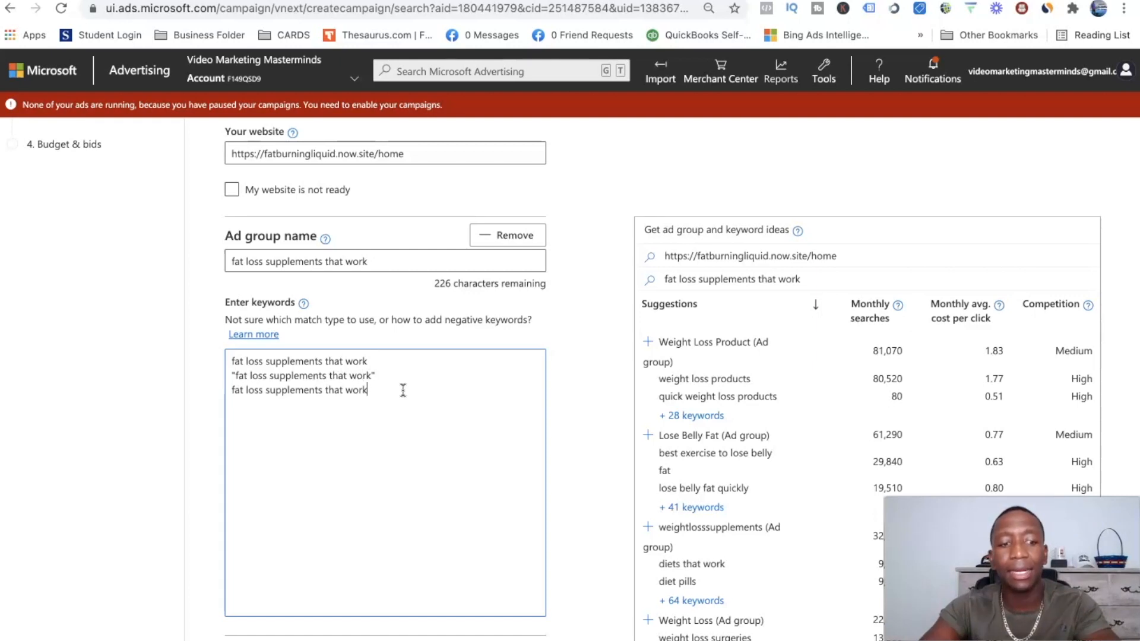
pyautogui.write(']')
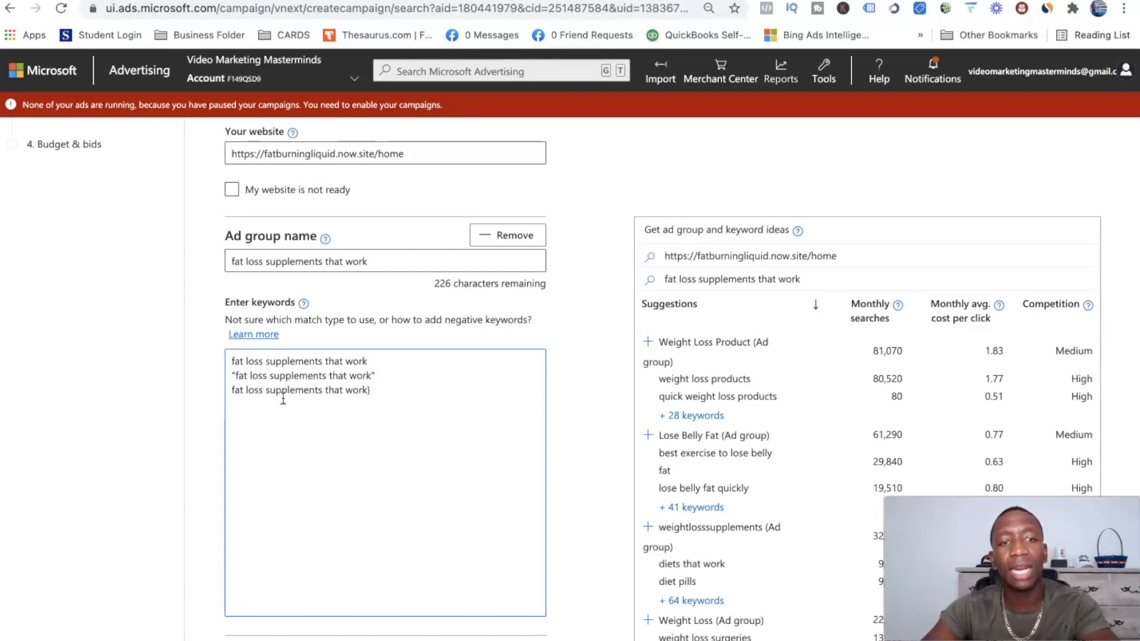
pyautogui.write('{')
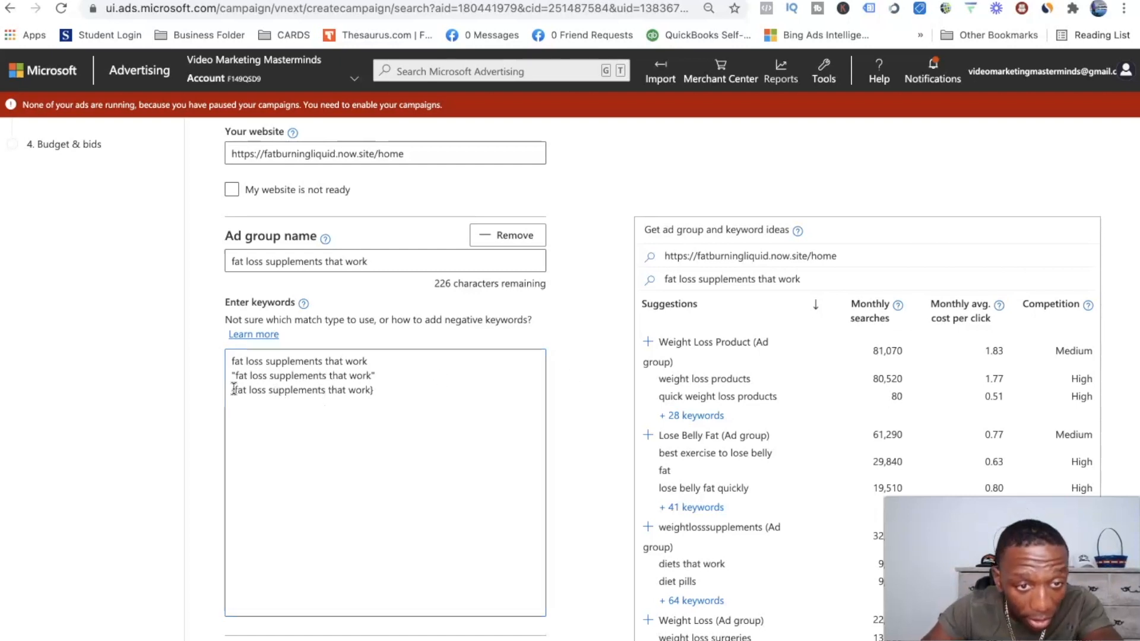
pyautogui.press('BackSpace')
pyautogui.write('[')
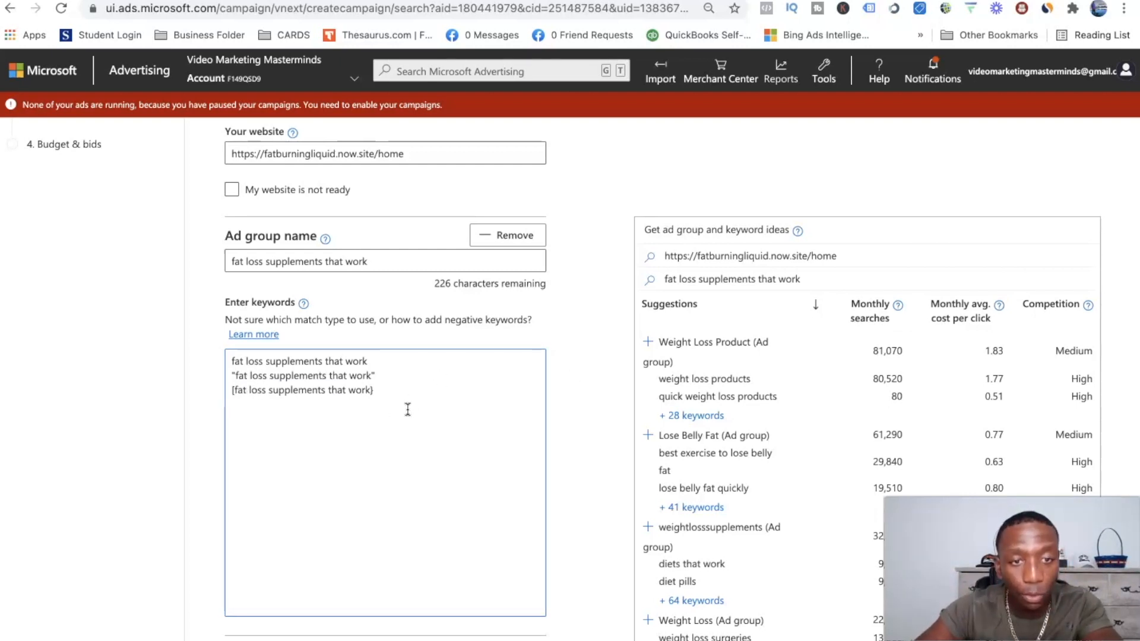
pyautogui.click(375, 391)
pyautogui.press('BackSpace')
pyautogui.write(']')
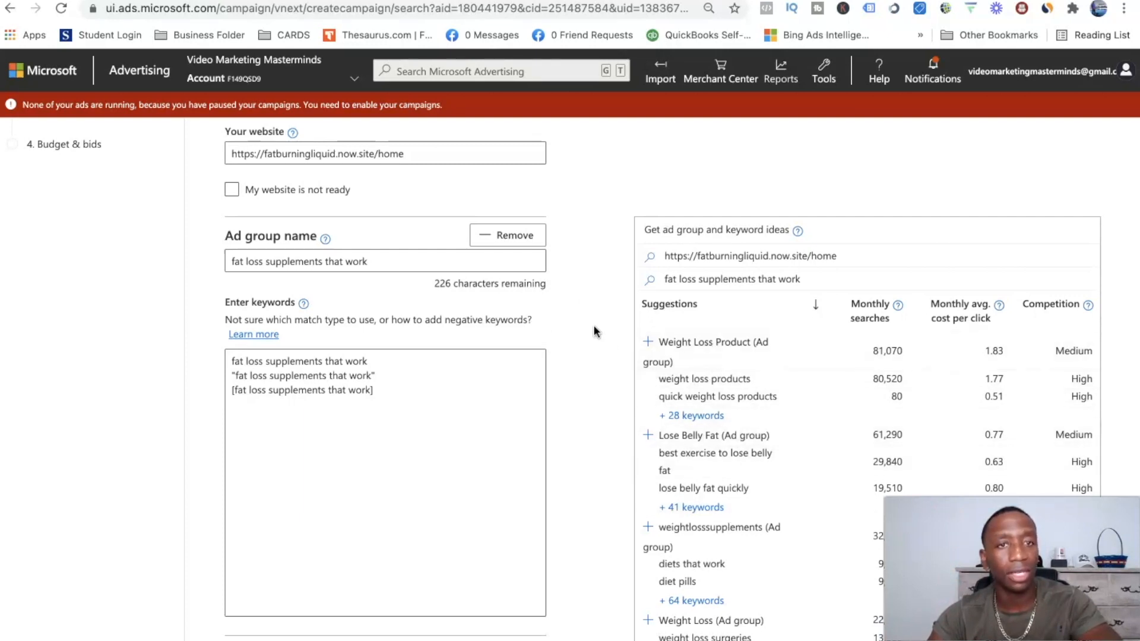
# Step: Save the ad group to continue to the ads, and create a new ad of the type Expanded text ad
pyautogui.scroll(-3, 594, 331)
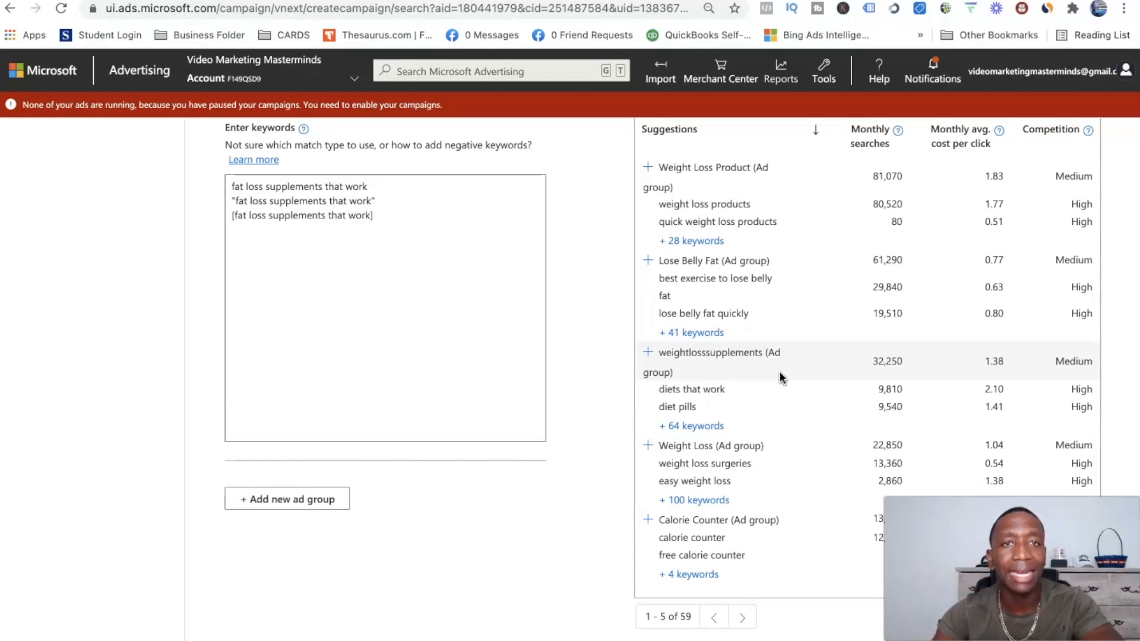
pyautogui.scroll(-3, 633, 338)
pyautogui.click(309, 634)
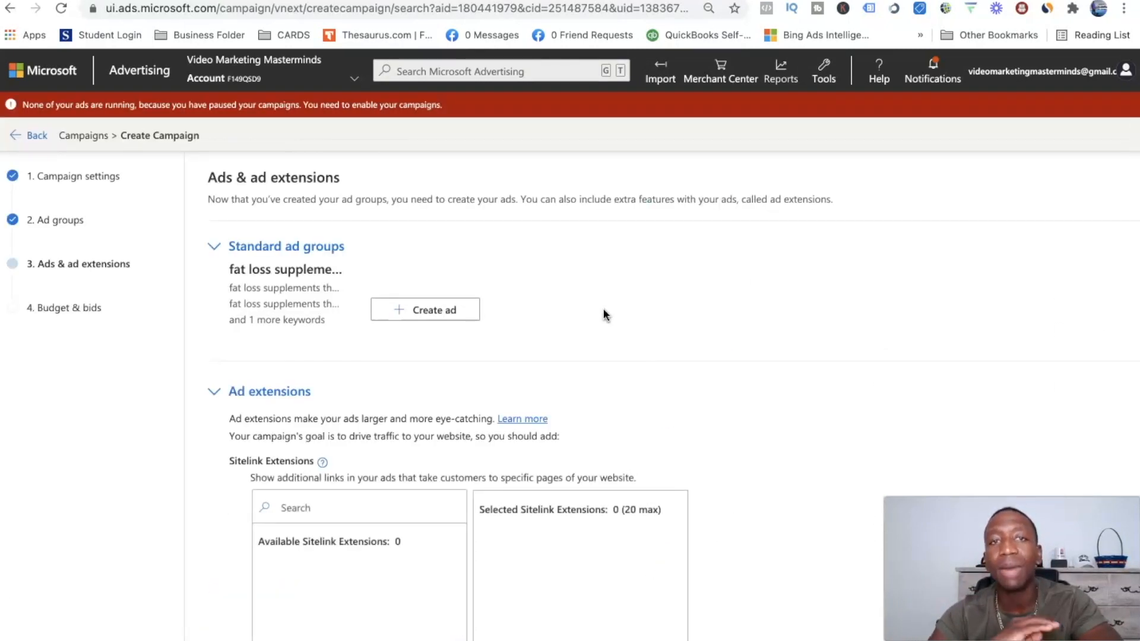
pyautogui.click(427, 315)
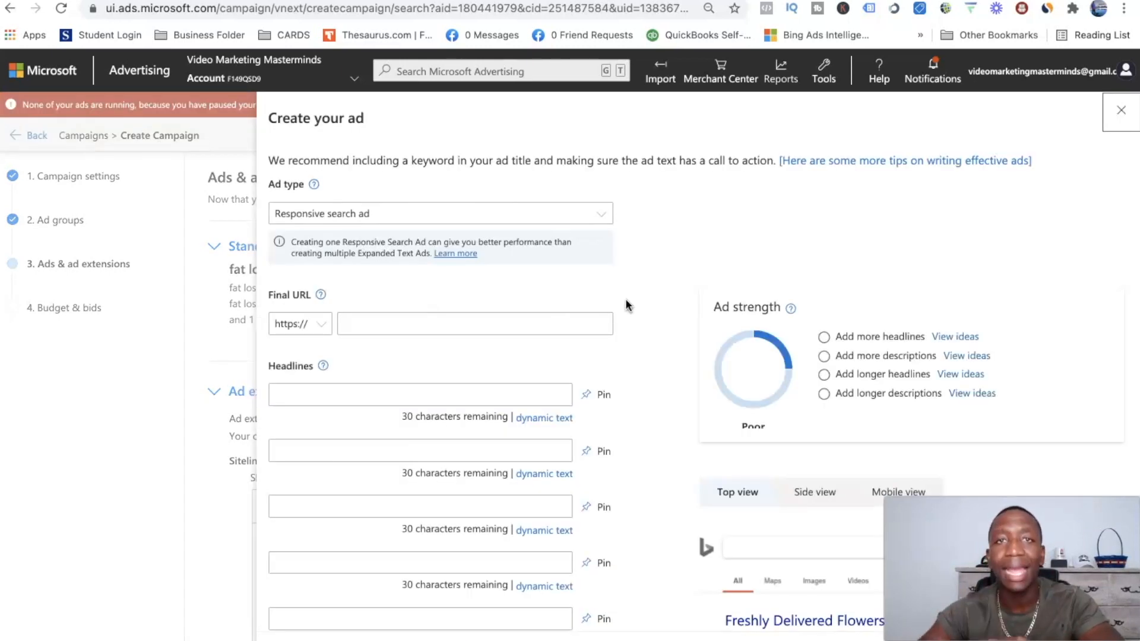
pyautogui.click(608, 212)
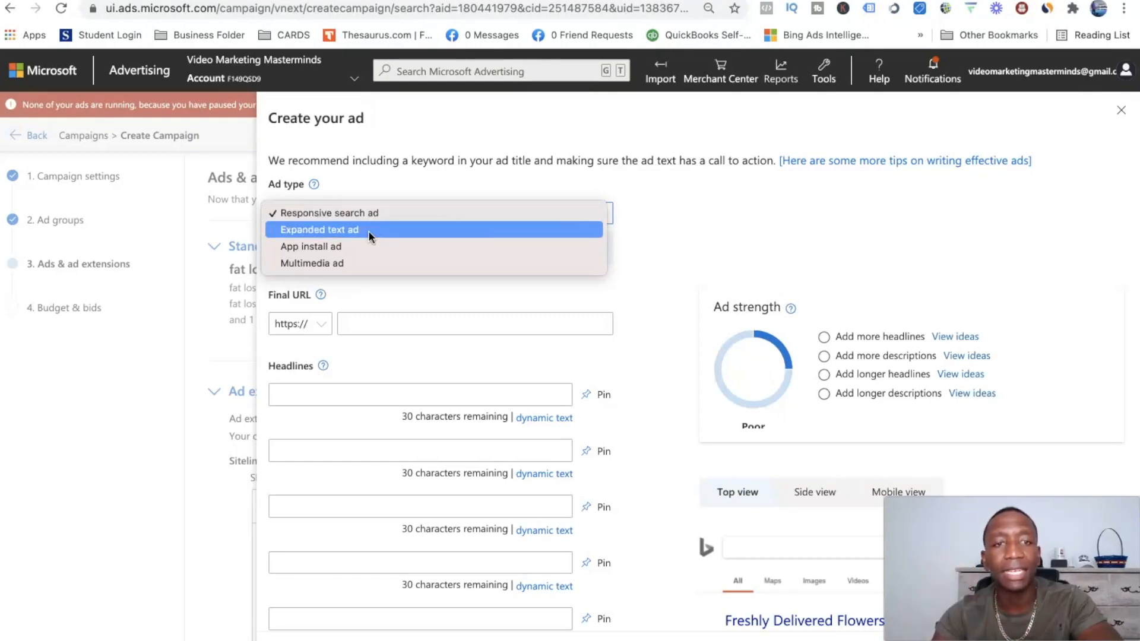
pyautogui.click(326, 230)
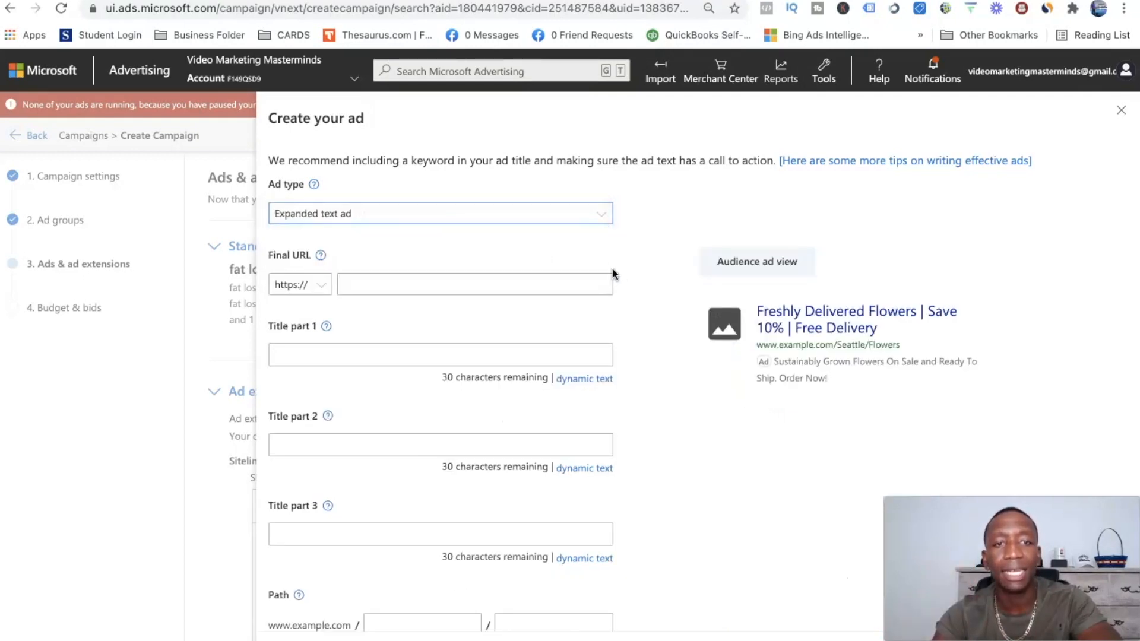
# Step: Copy the landing page URL with the UTM parameters from the online notepad and set it as the ad's final URL
pyautogui.click(415, 283)
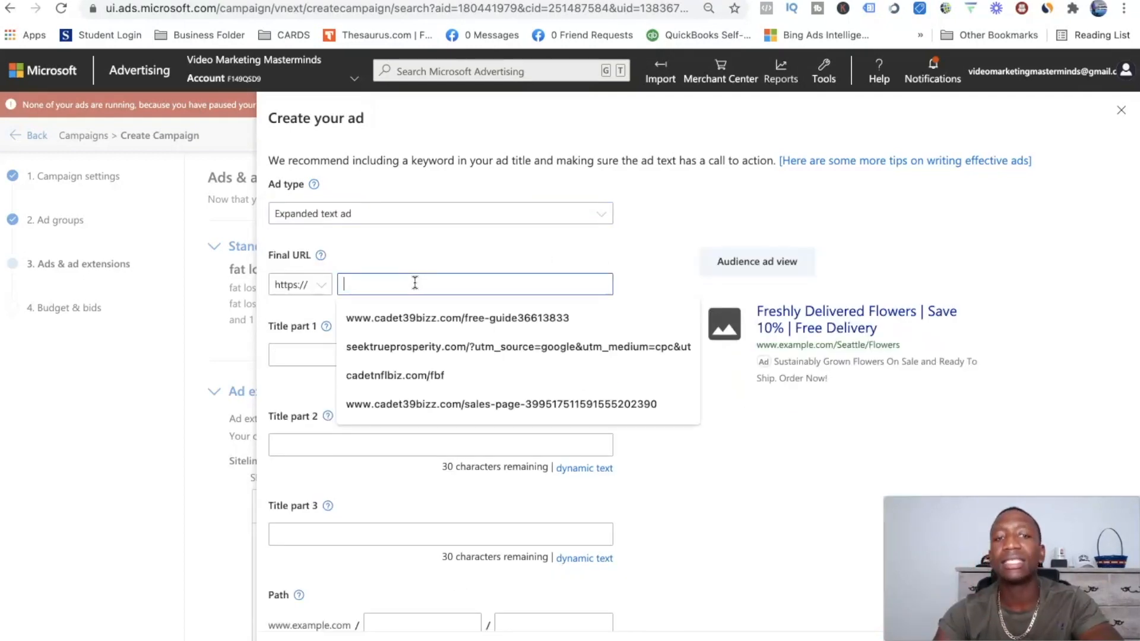
pyautogui.click(865, 1)
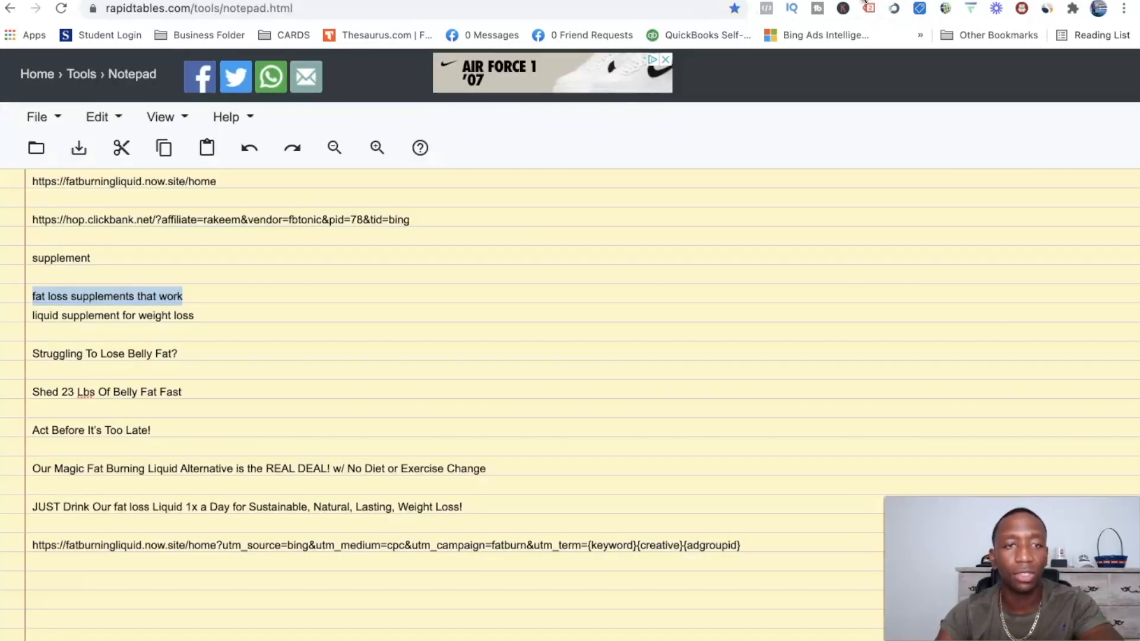
pyautogui.tripleClick(219, 543)
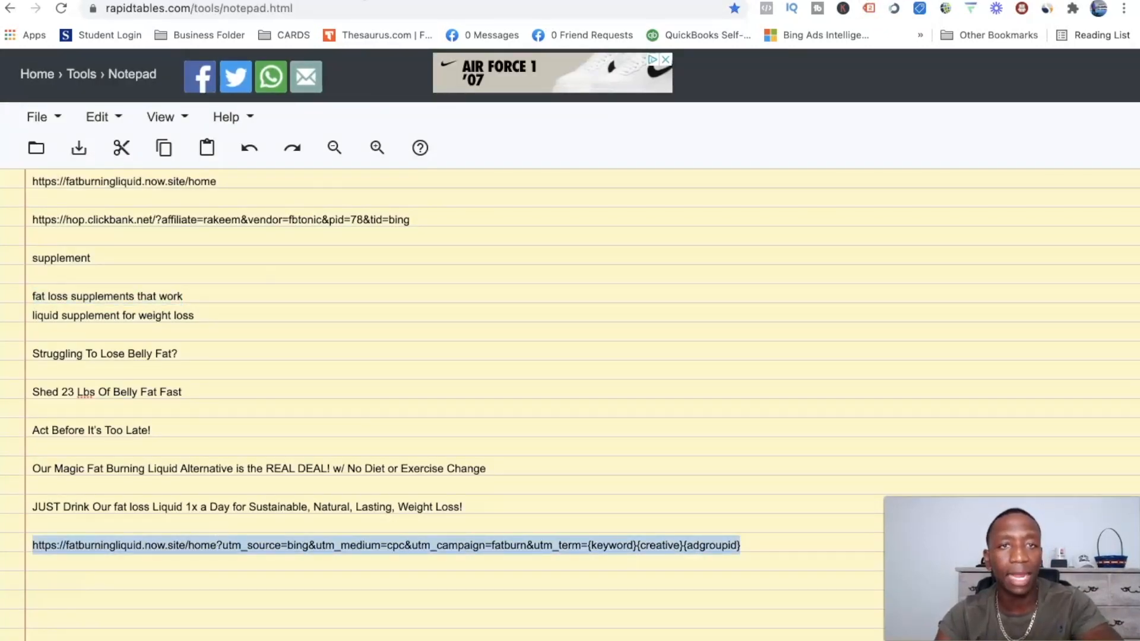
pyautogui.click(495, 1)
pyautogui.click(385, 282)
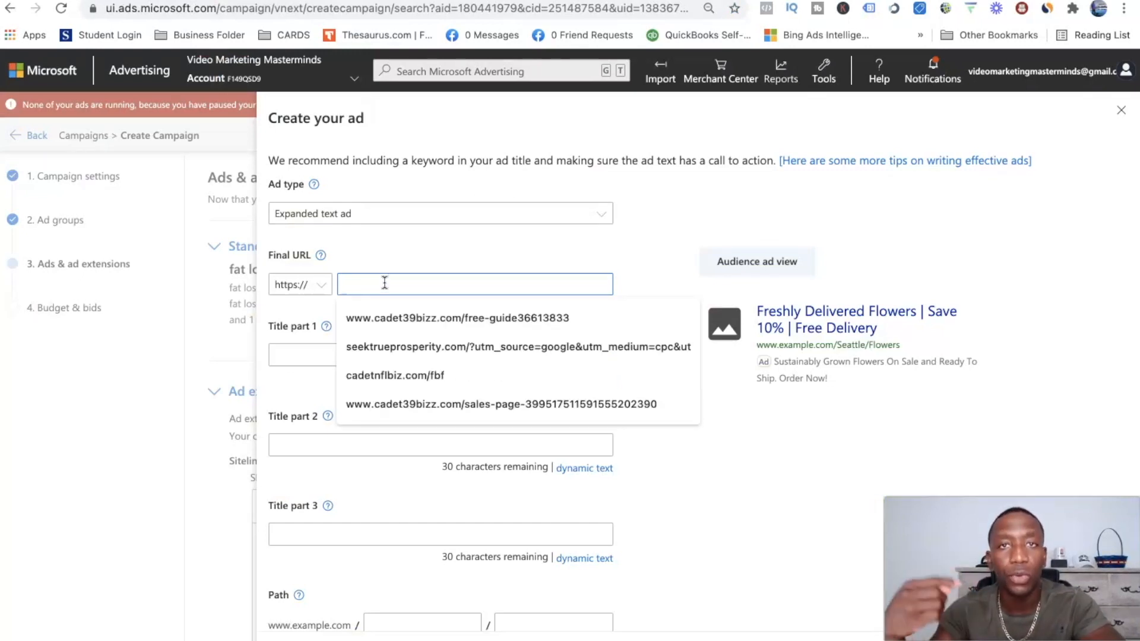
pyautogui.hotkey('ctrl', 'v')
pyautogui.click(639, 285)
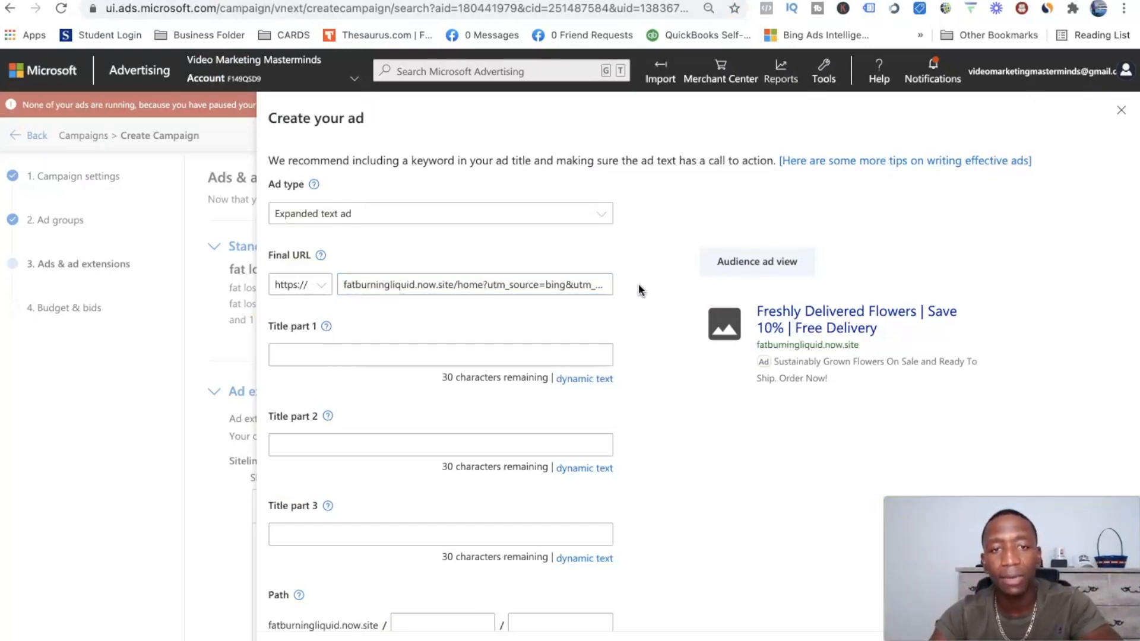
# Step: Insert a dynamic keyword insertion placeholder into title part 1 of the ad
pyautogui.click(313, 355)
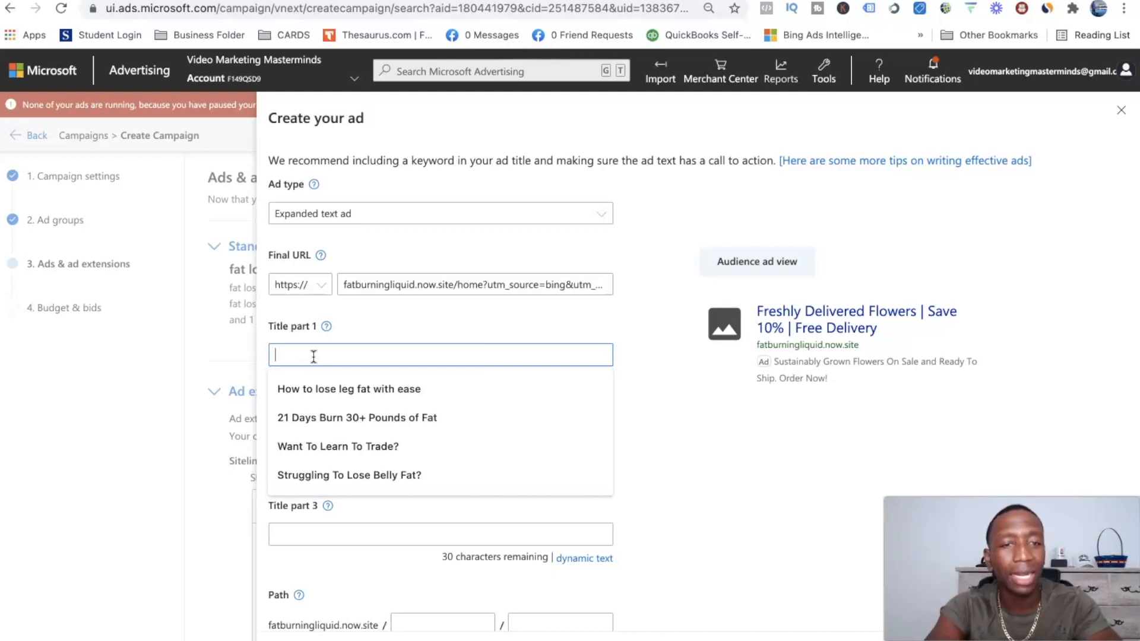
pyautogui.write('{')
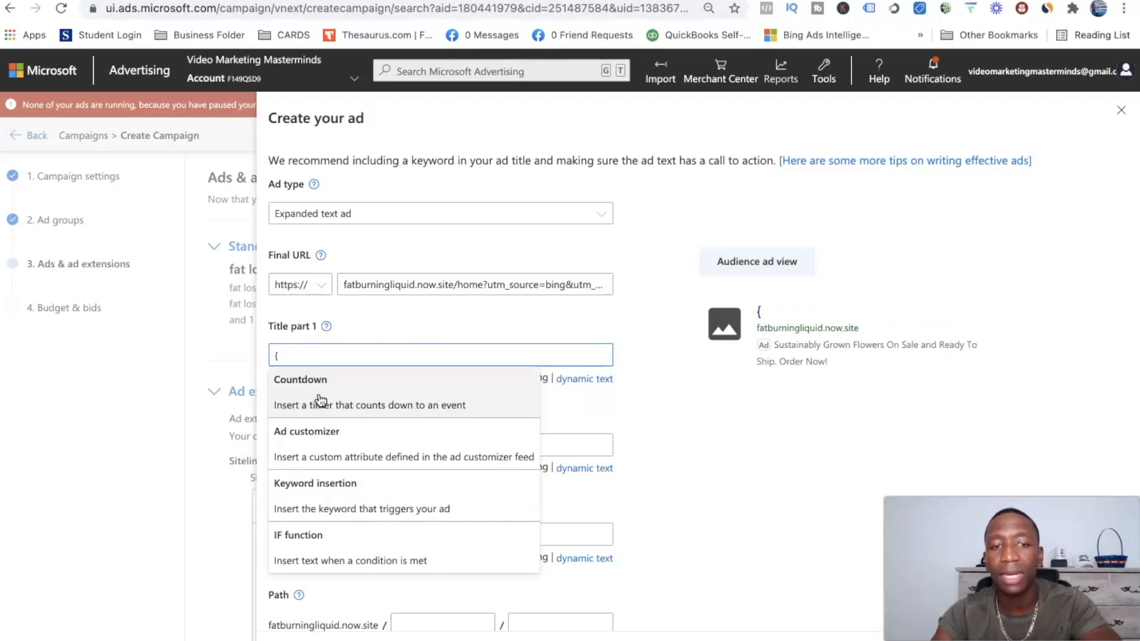
pyautogui.click(335, 501)
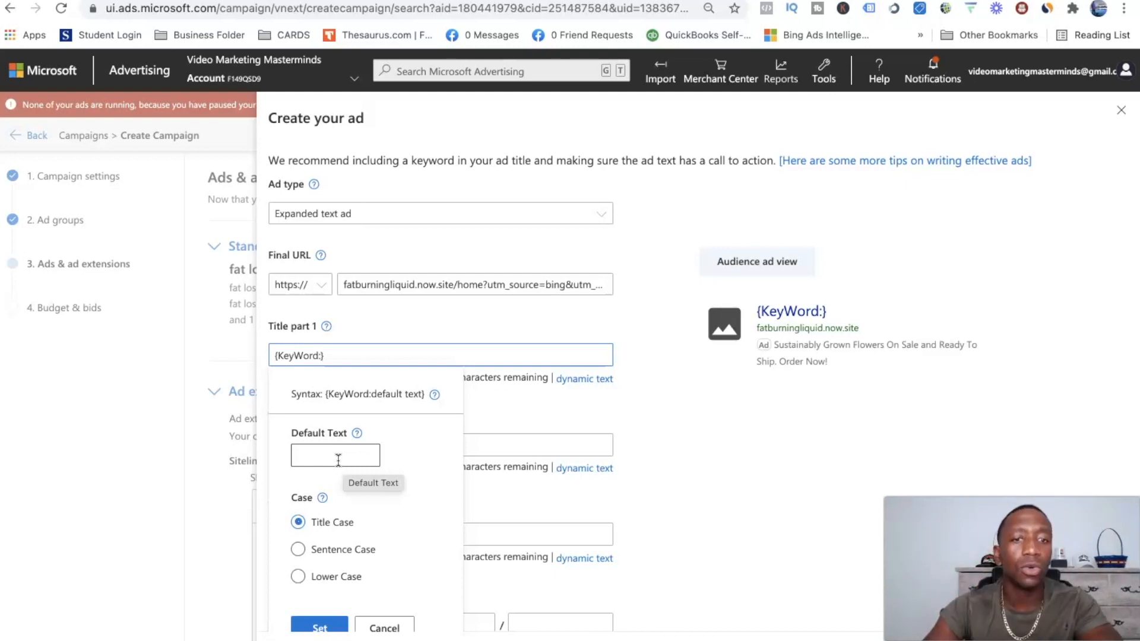
pyautogui.click(339, 458)
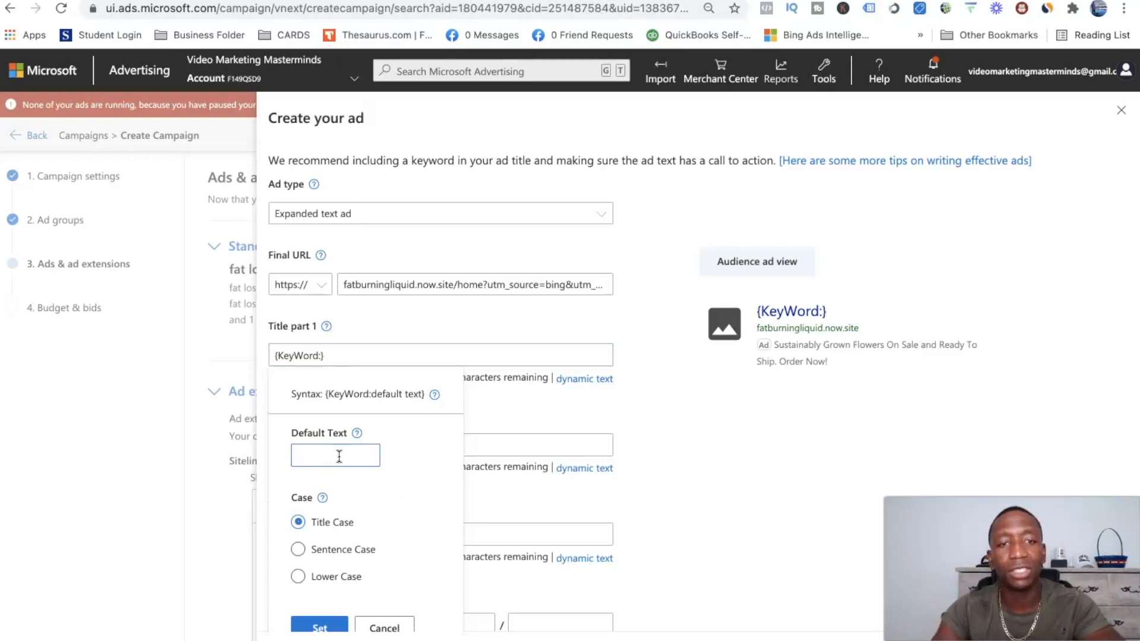
pyautogui.press('super+v')
pyautogui.tripleClick(339, 457)
pyautogui.press('BackSpace')
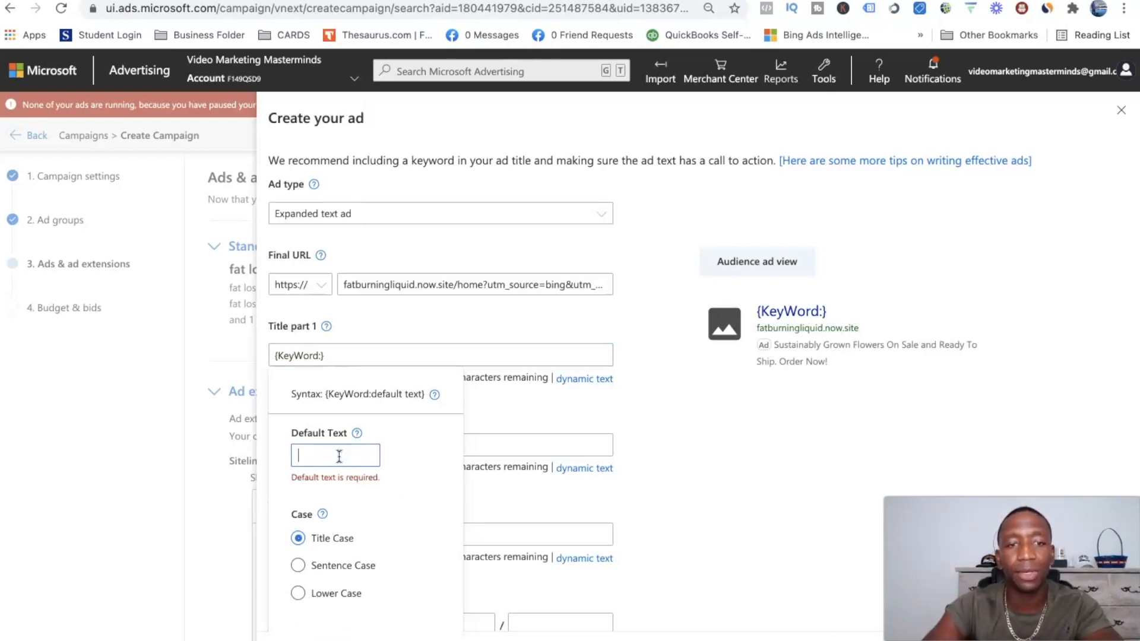
# Step: Copy "fat loss supplements that work" from the online notepad and apply it as title part 1's dynamic keyword default text in Title Case
pyautogui.click(783, 2)
pyautogui.tripleClick(116, 293)
pyautogui.press('super+c')
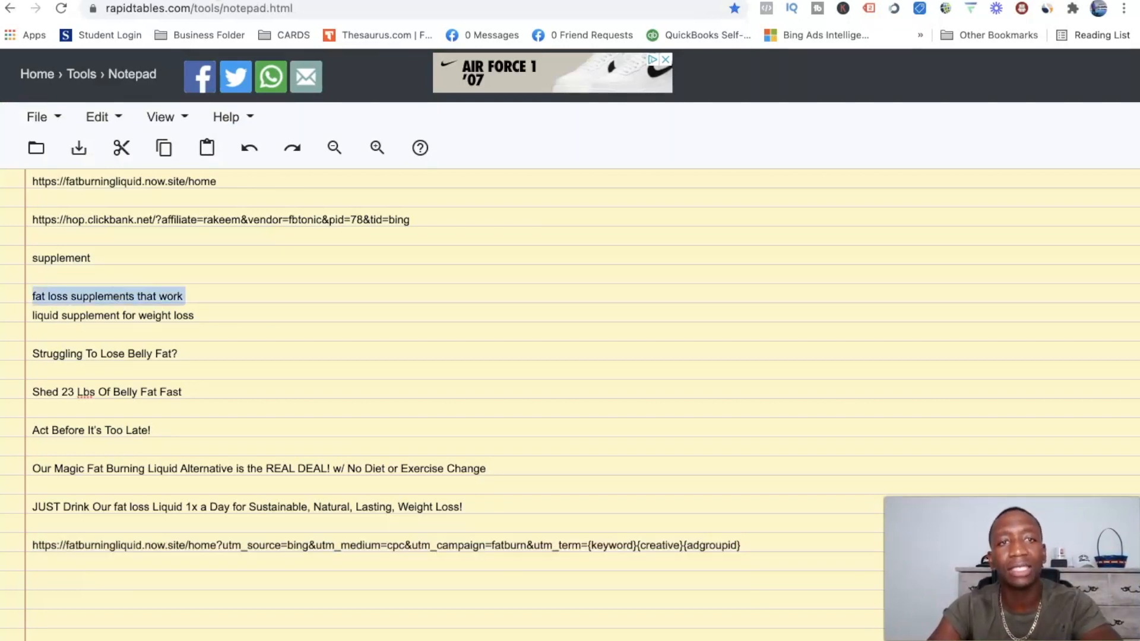
pyautogui.click(274, 0)
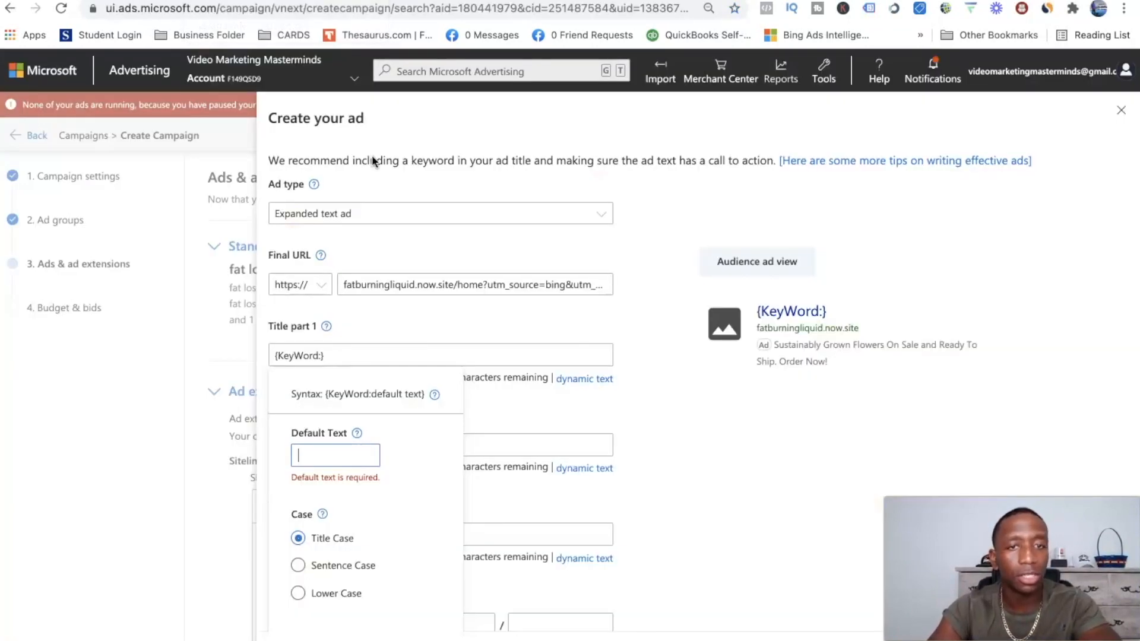
pyautogui.click(336, 454)
pyautogui.press('super+v')
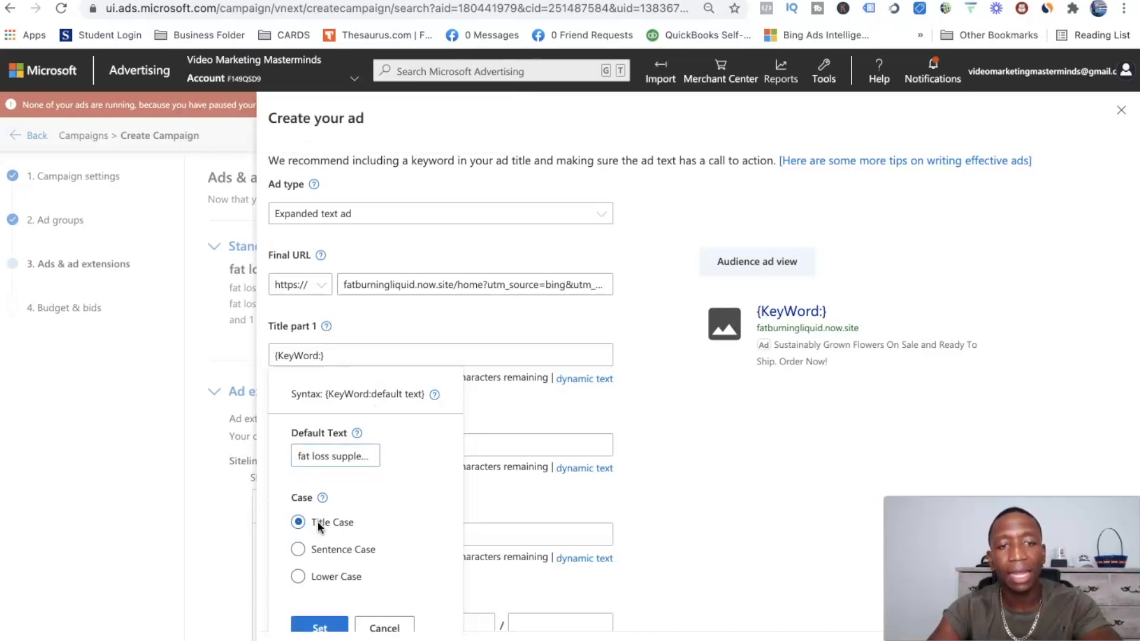
pyautogui.click(320, 624)
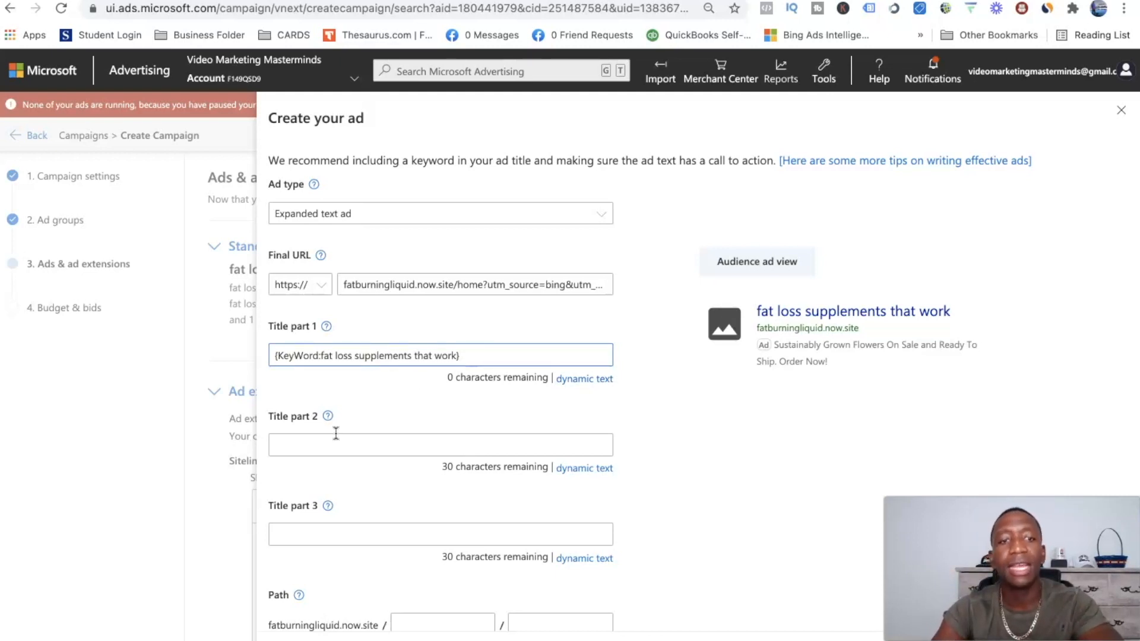
# Step: Enter "Limited Time Special" as title part 2 of the ad
pyautogui.click(309, 446)
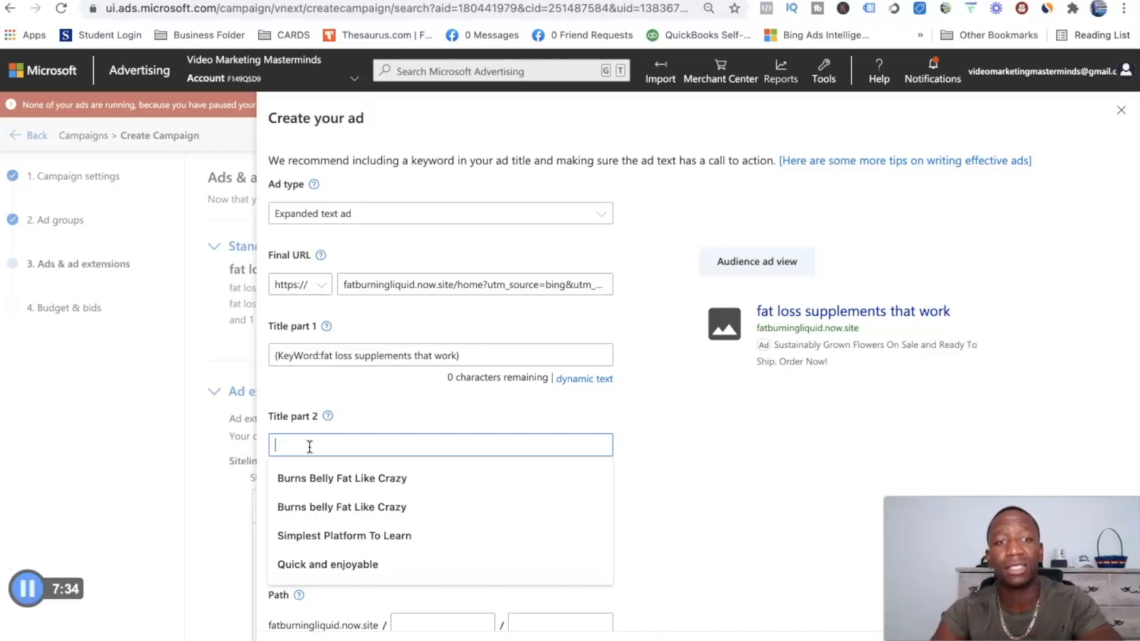
pyautogui.write('Li')
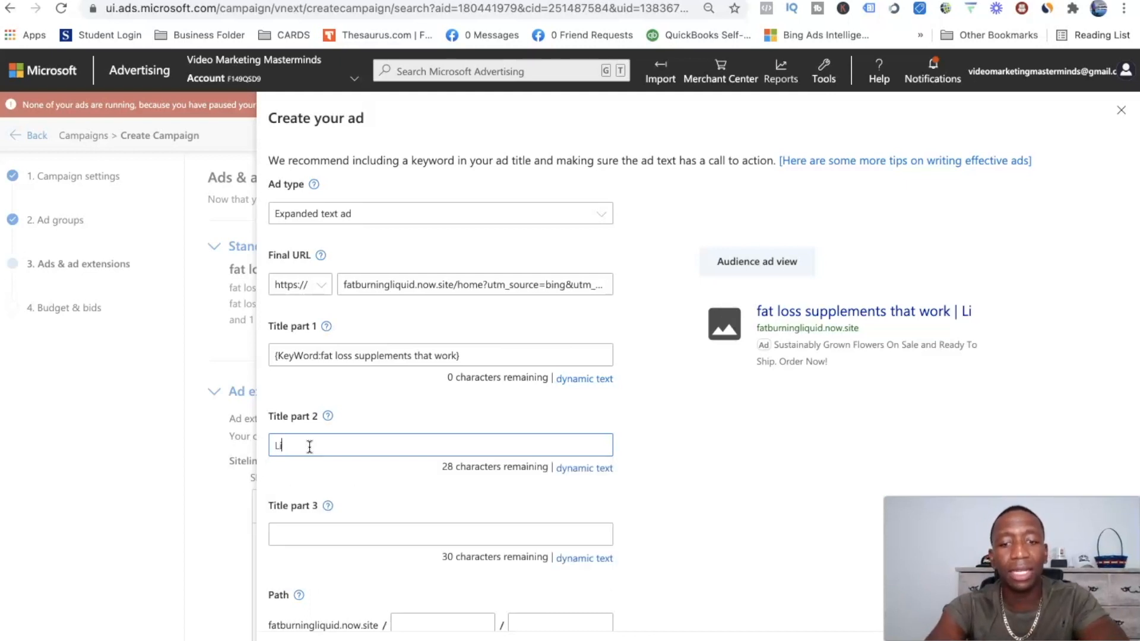
pyautogui.write('mited Spe')
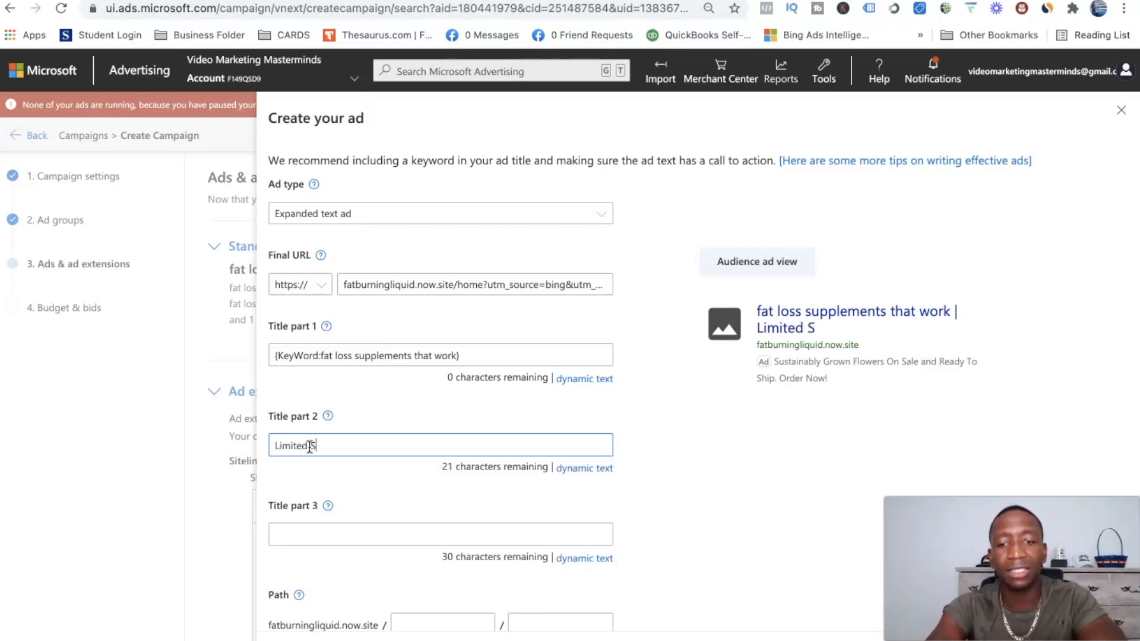
pyautogui.press('BackSpace')
pyautogui.press('BackSpace')
pyautogui.press('BackSpace')
pyautogui.write('Time Special')
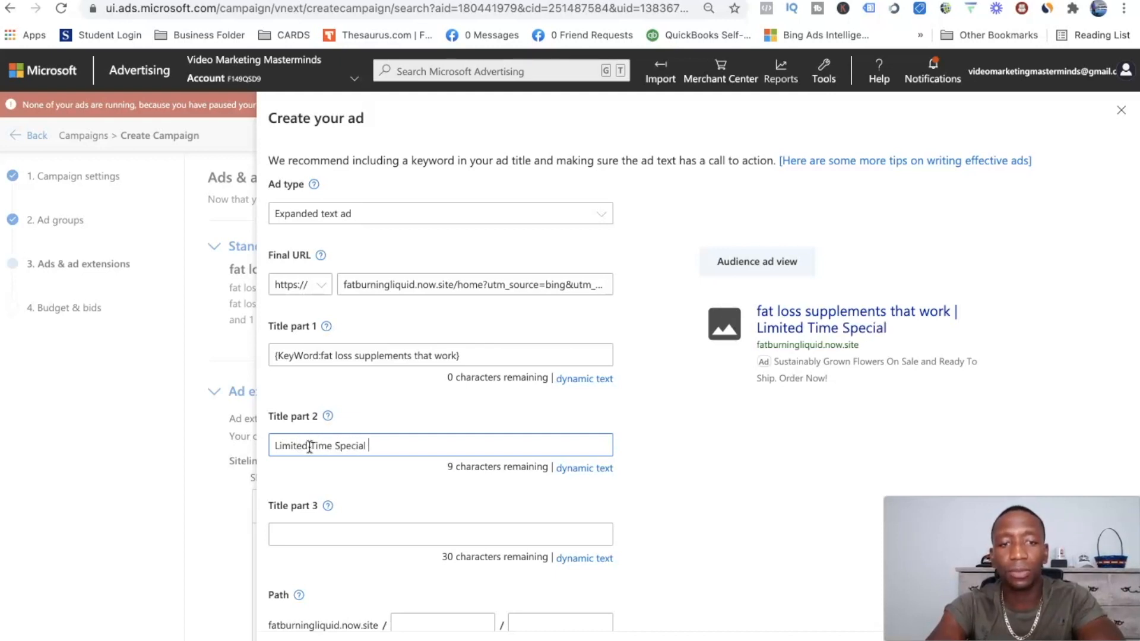
# Step: Copy the line "Our Magic Fat Burning Liquid Alternative is the REAL DEAL! w/ No Diet or Exercise Change" from the notepad into ad text 1
pyautogui.scroll(-3, 310, 447)
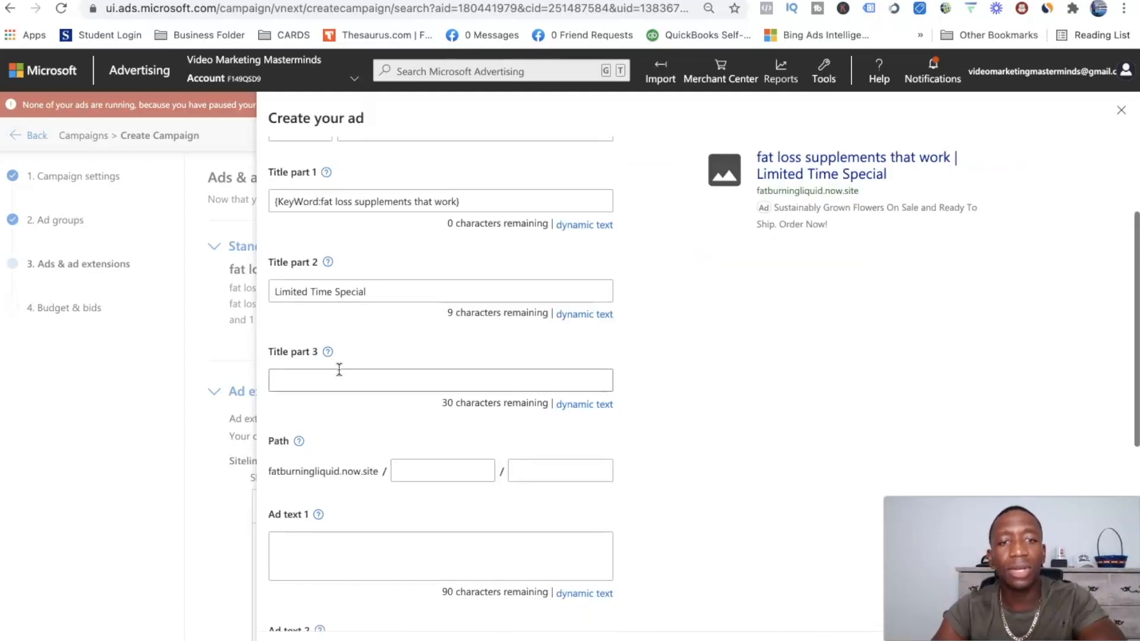
pyautogui.click(364, 373)
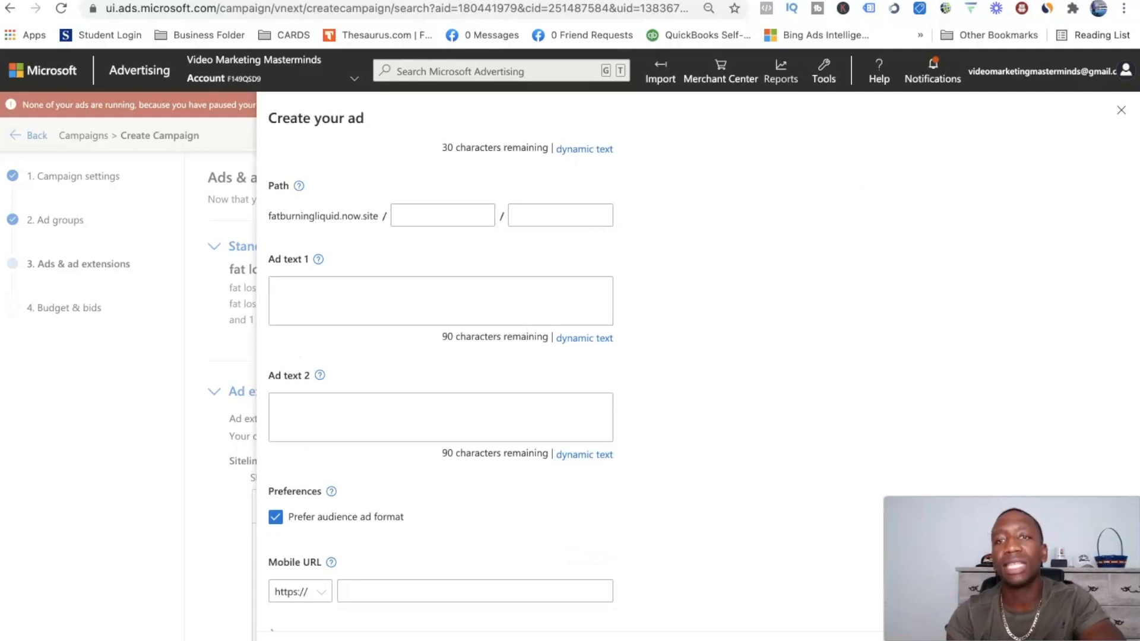
pyautogui.click(309, 1)
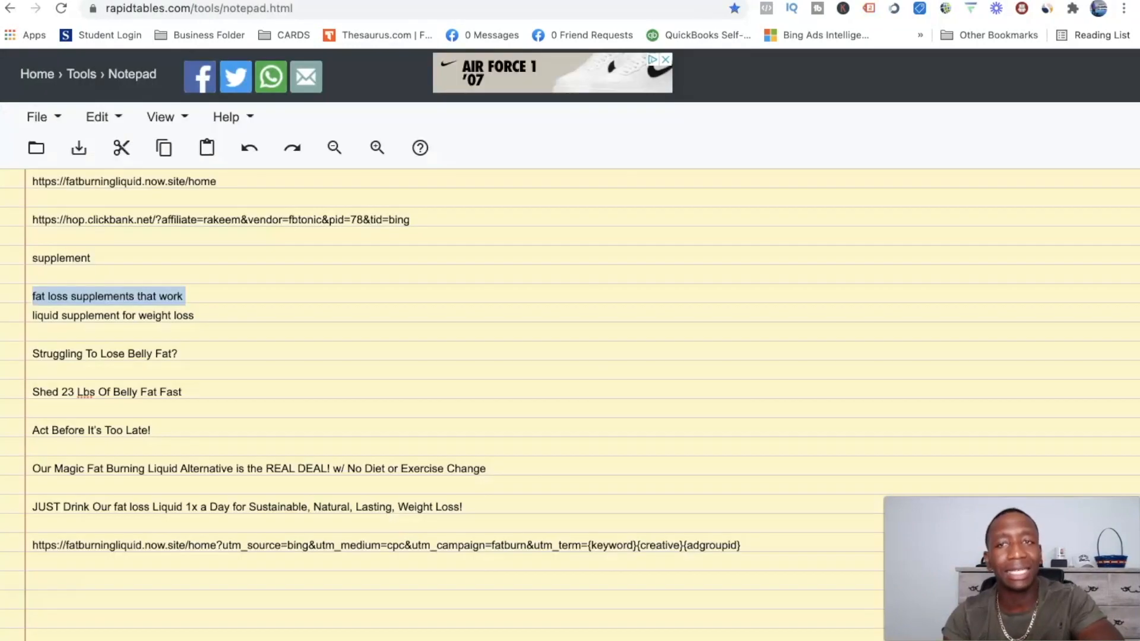
pyautogui.click(162, 468)
pyautogui.tripleClick(162, 469)
pyautogui.press('super+c')
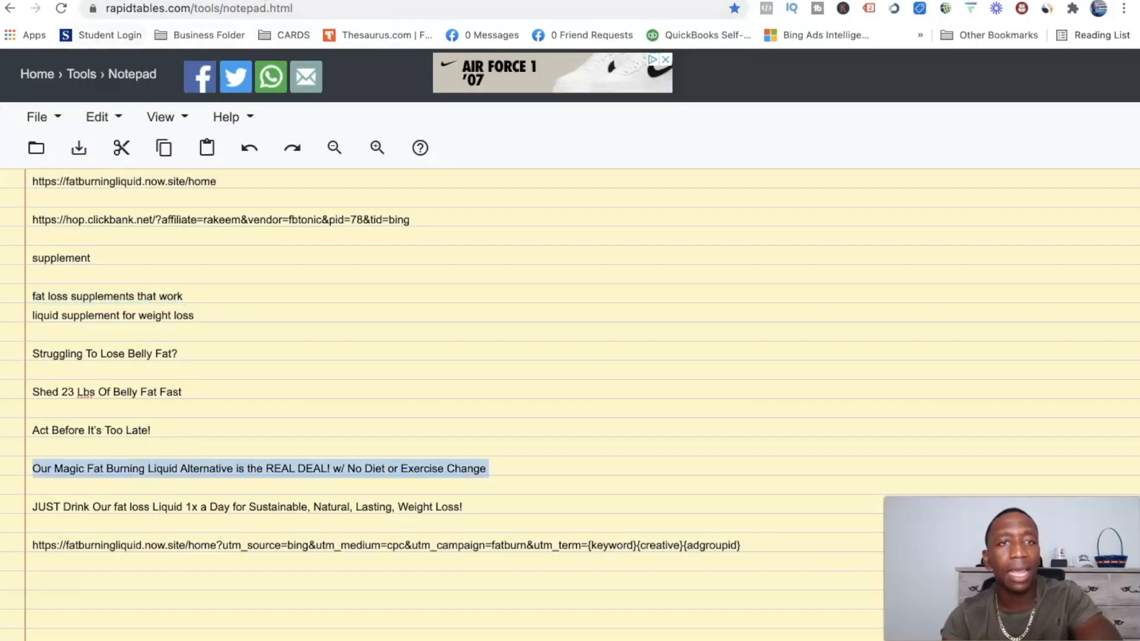
pyautogui.click(196, 1)
pyautogui.click(319, 308)
pyautogui.press('super+v')
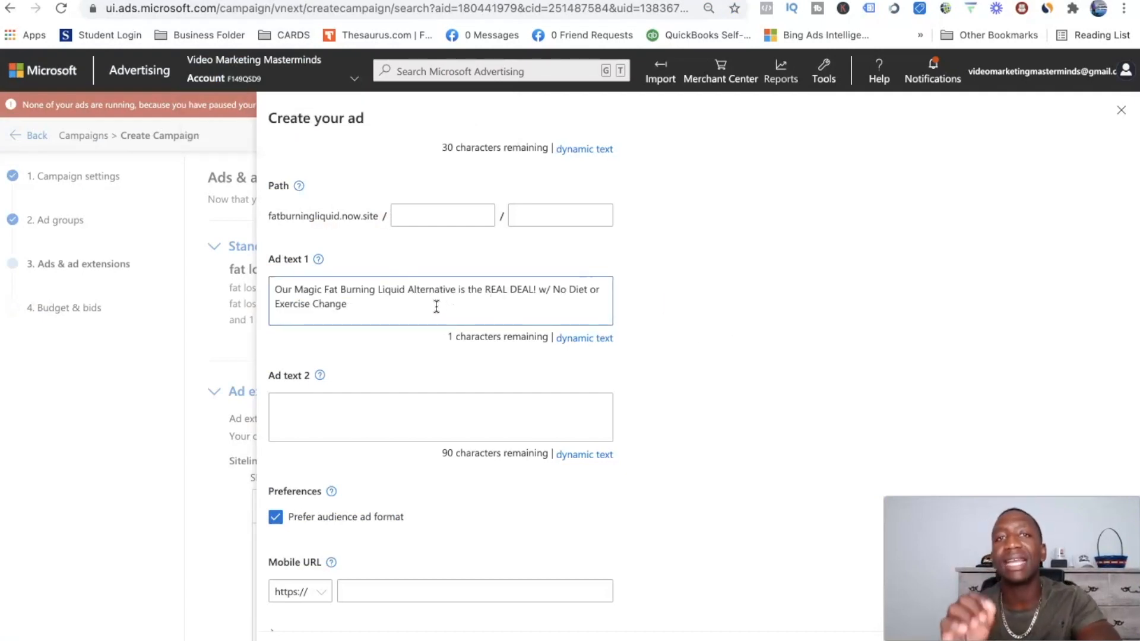
# Step: Enter "Click Here To Register & Watch The Free Video Training" as ad text 2 and save the ad
pyautogui.click(319, 421)
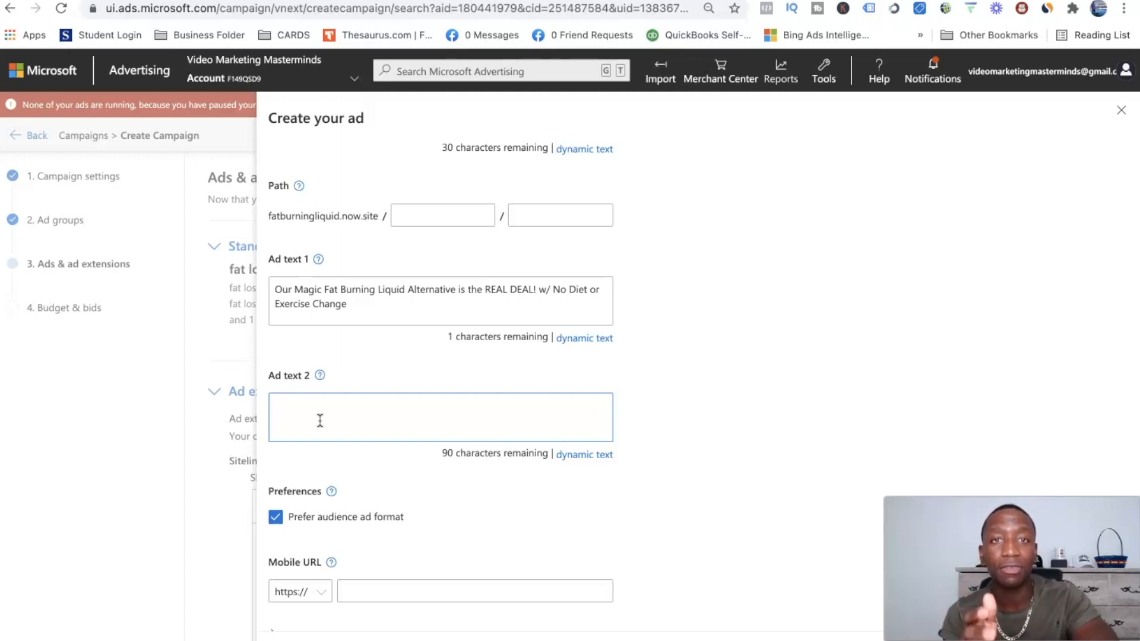
pyautogui.write('Click')
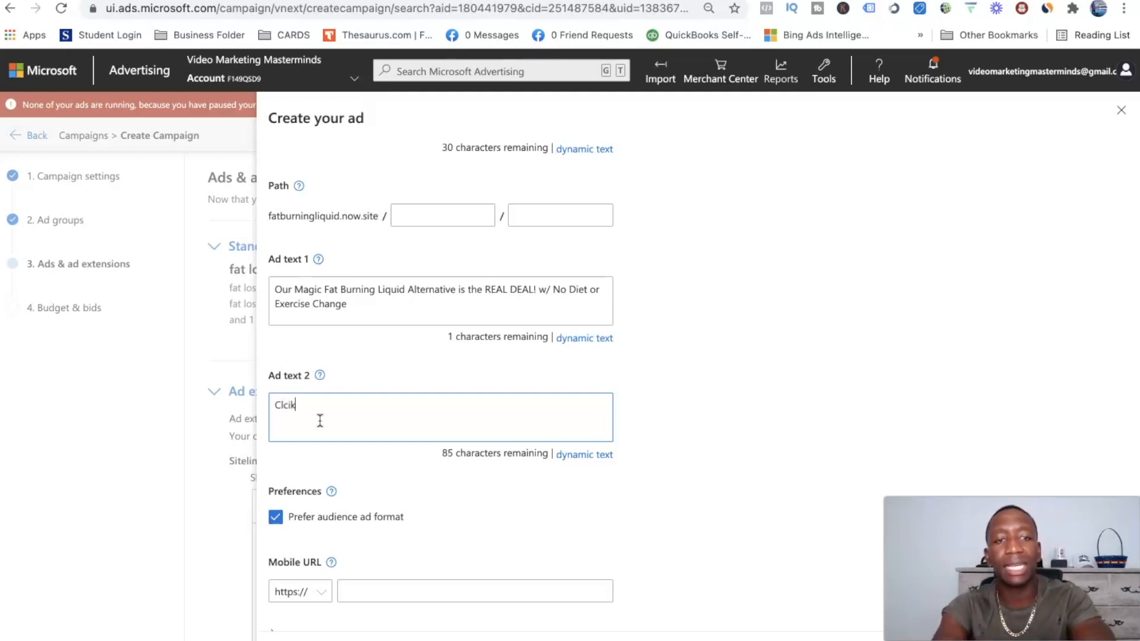
pyautogui.press('BackSpace')
pyautogui.press('BackSpace')
pyautogui.press('BackSpace')
pyautogui.write('ick ')
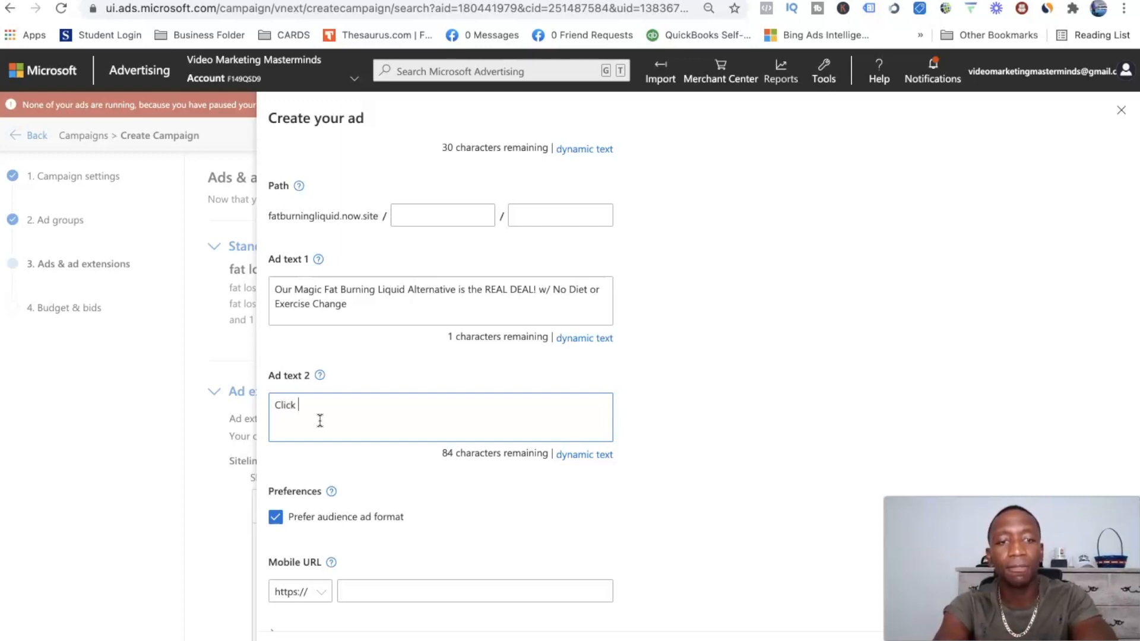
pyautogui.write('Here To ')
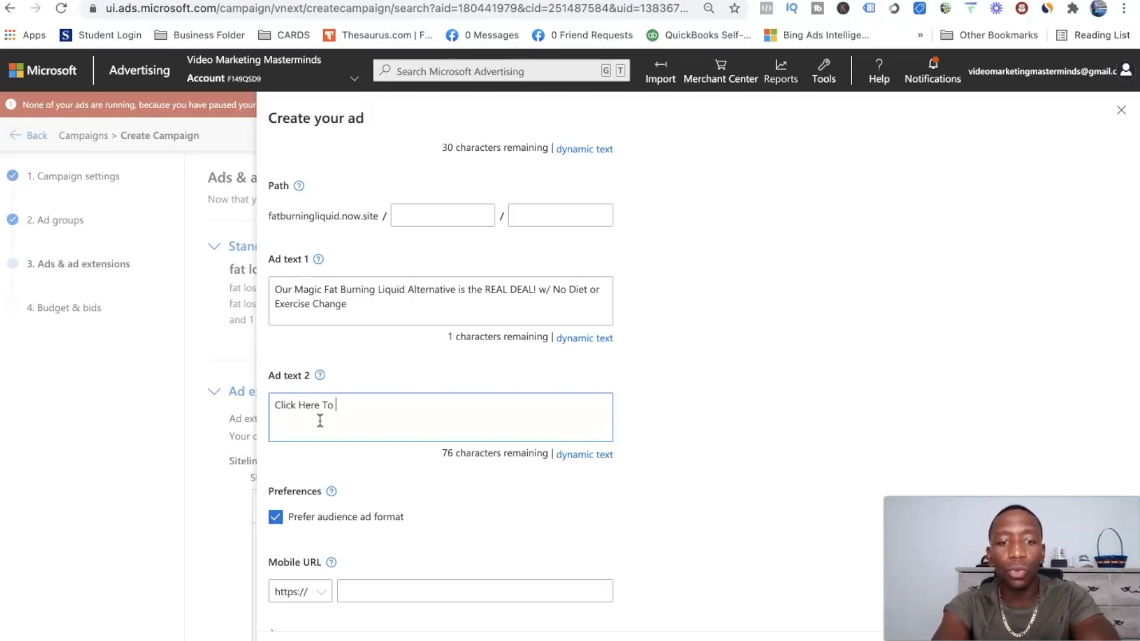
pyautogui.write('Register')
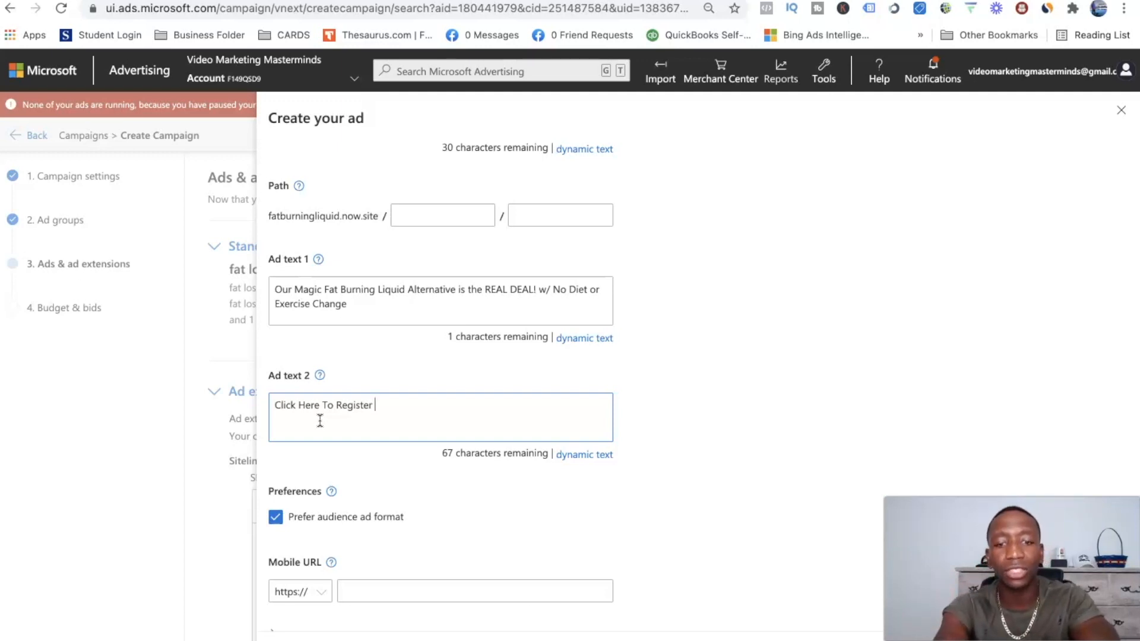
pyautogui.write('& Watch T')
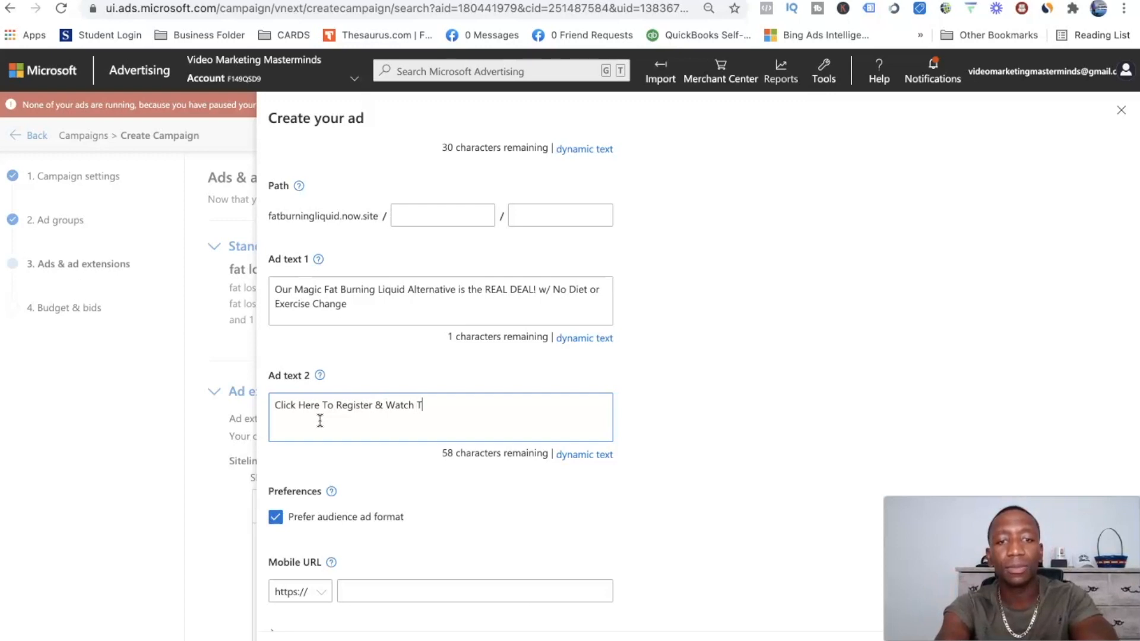
pyautogui.write('he Free V')
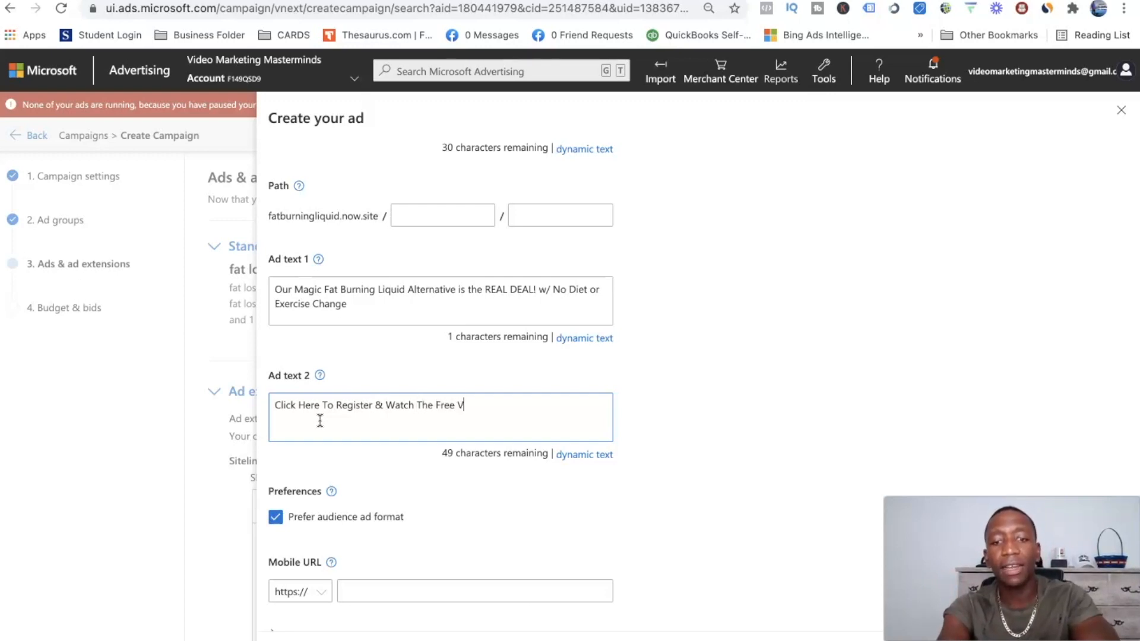
pyautogui.write('ideo Trai')
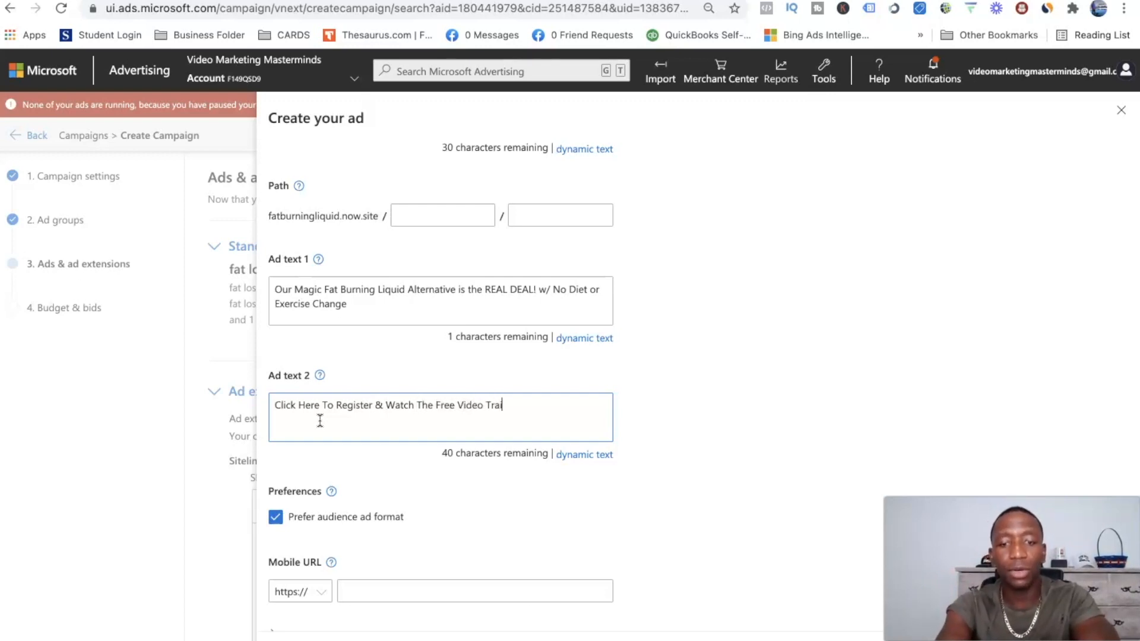
pyautogui.write('ning')
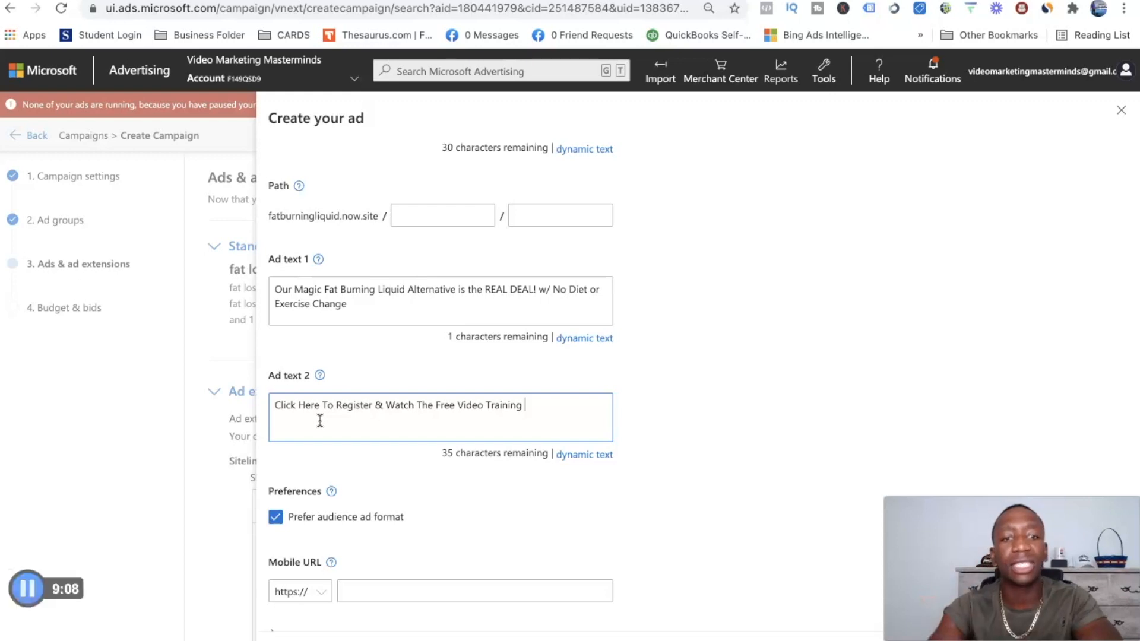
pyautogui.scroll(-3, 567, 409)
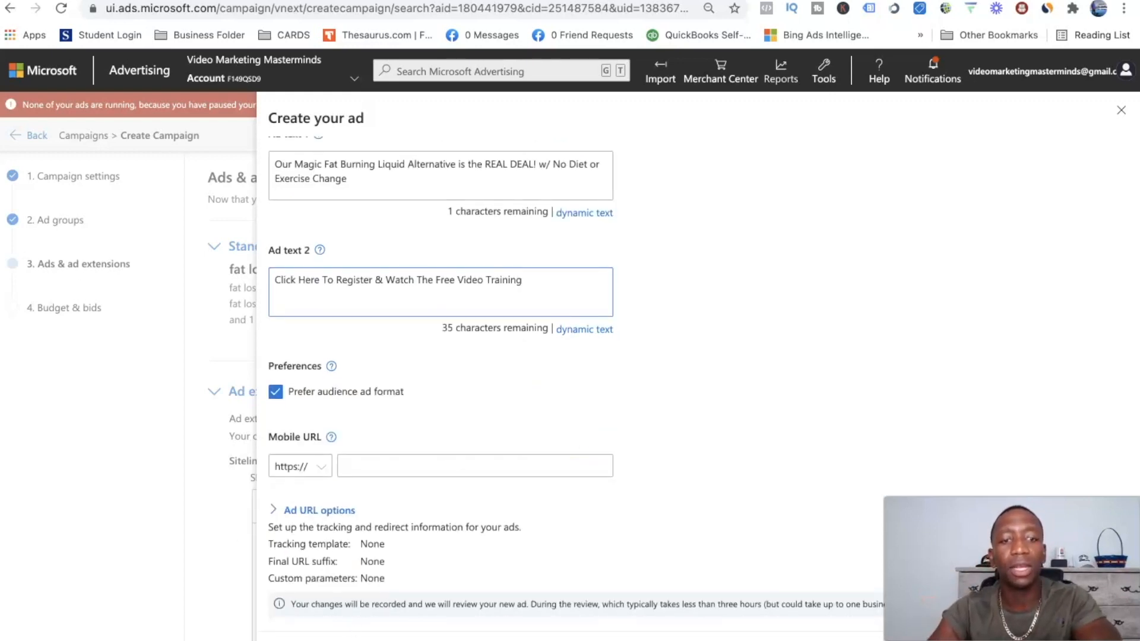
pyautogui.click(292, 640)
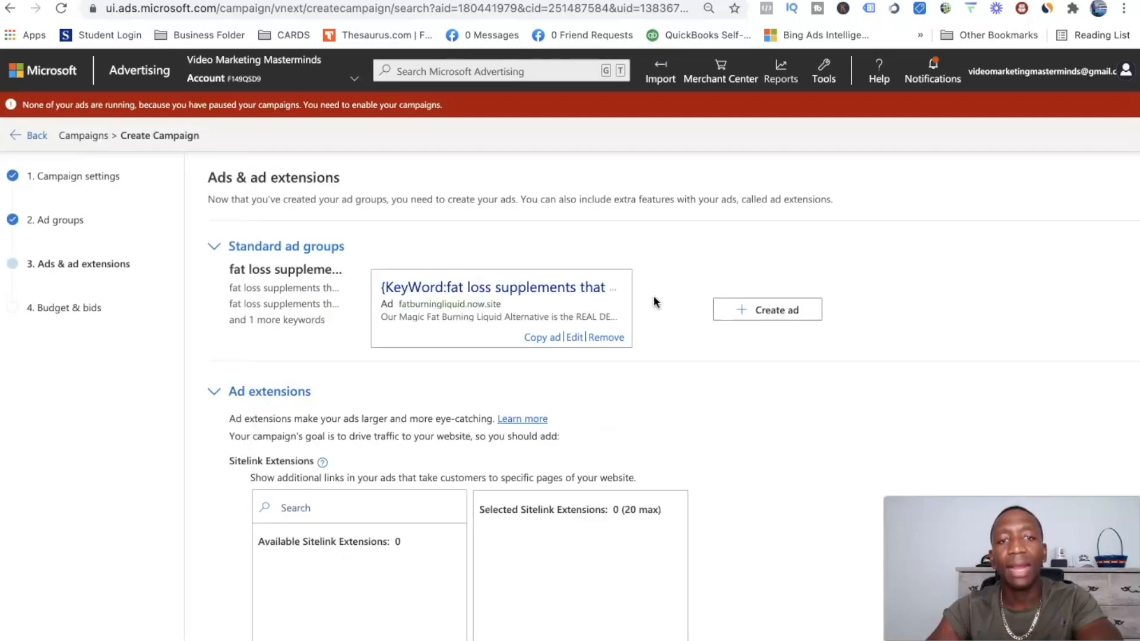
# Step: Duplicate the saved ad and change the copy's title part 2 to "Act now before it's too late"
pyautogui.click(543, 342)
pyautogui.click(922, 340)
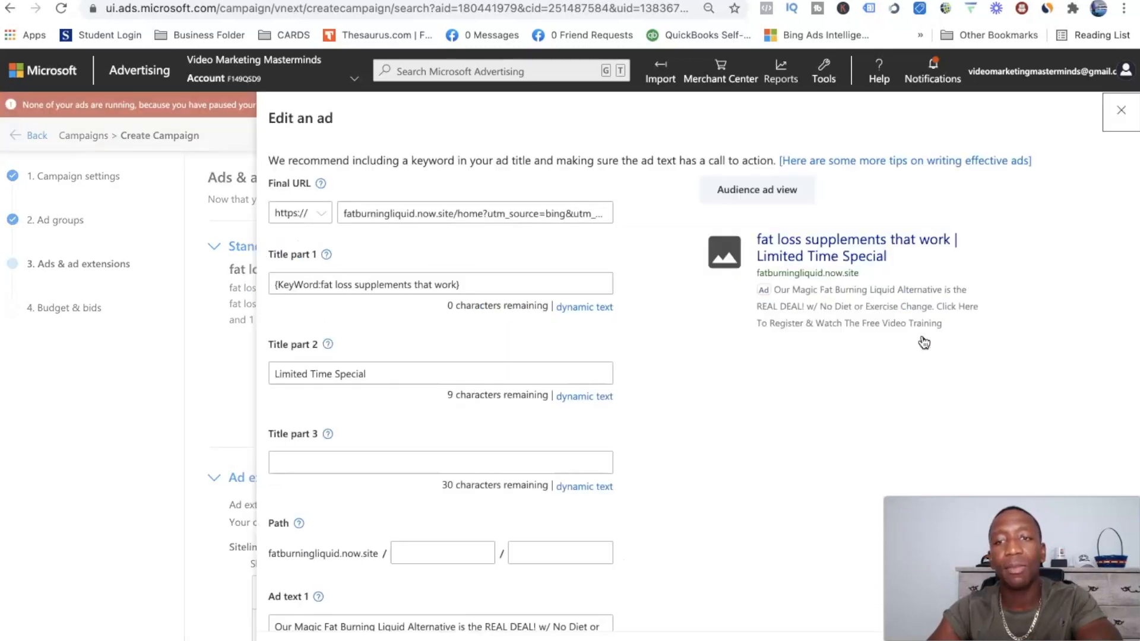
pyautogui.scroll(-3, 424, 312)
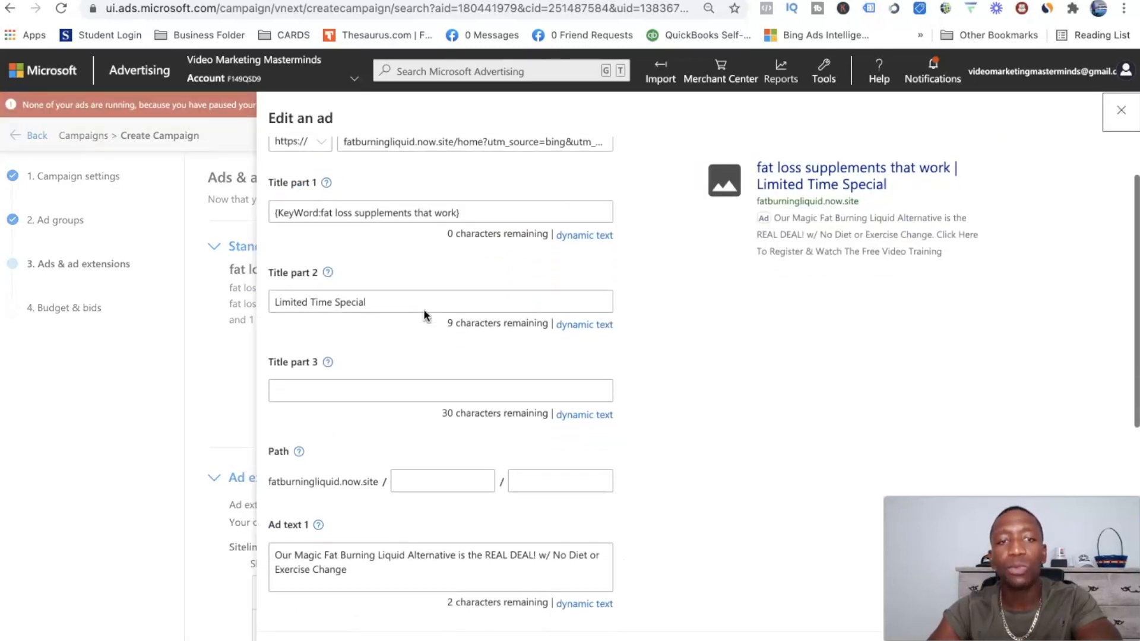
pyautogui.click(383, 288)
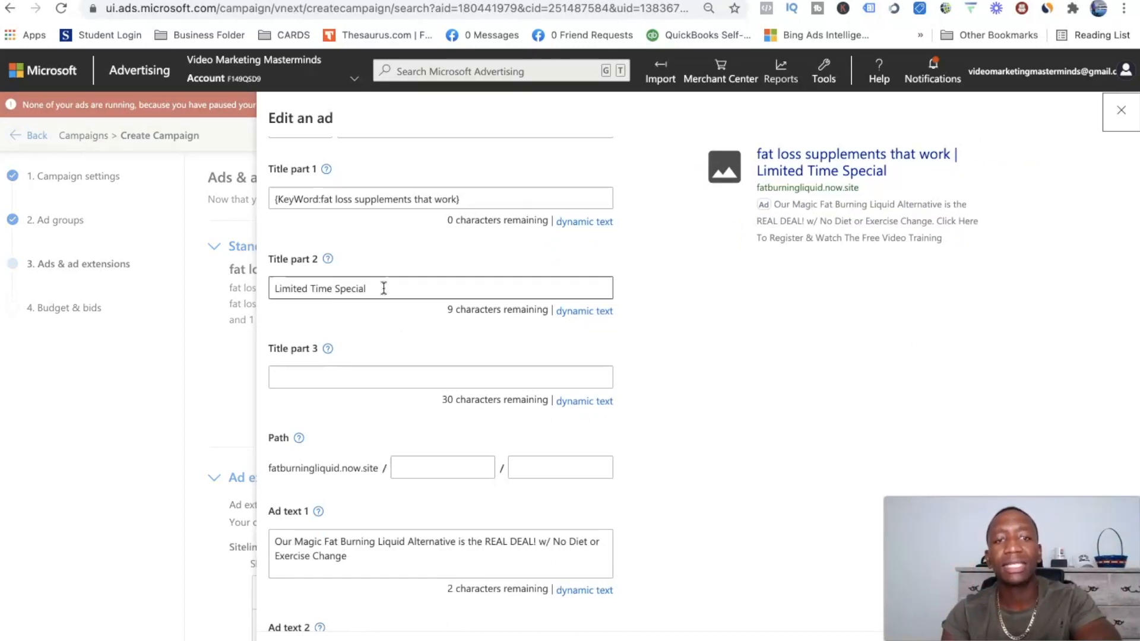
pyautogui.tripleClick(384, 288)
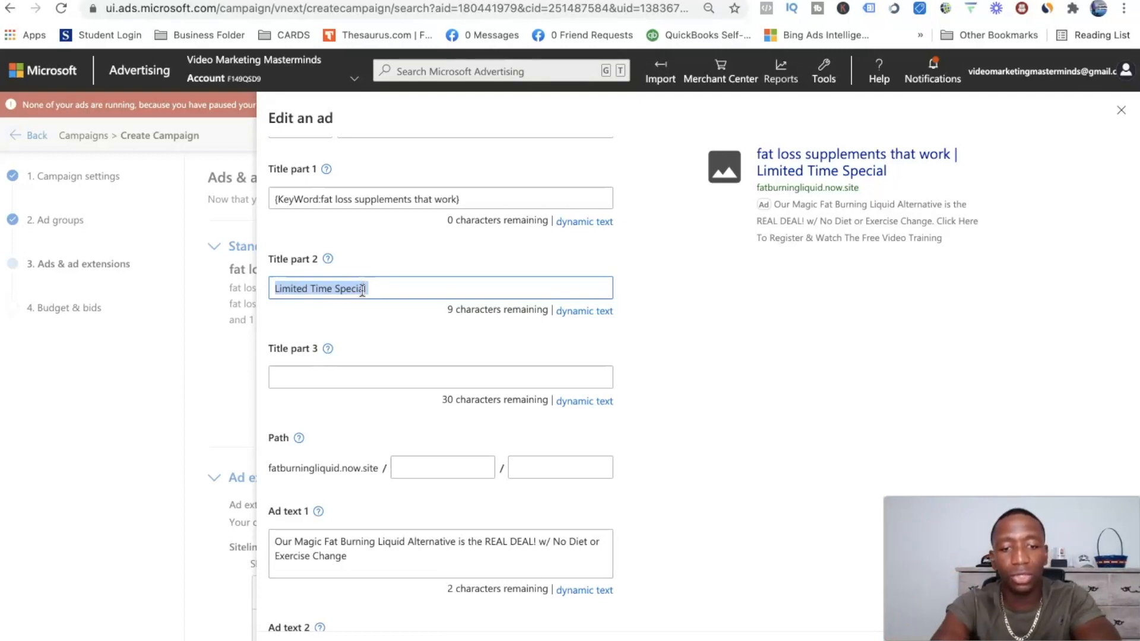
pyautogui.write('Act now b')
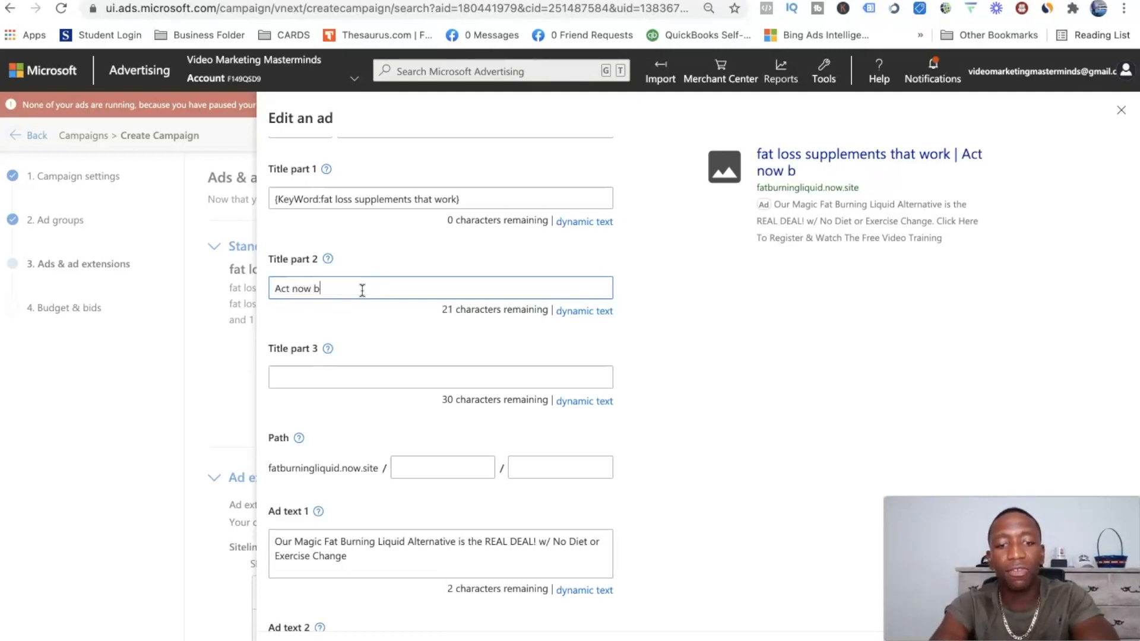
pyautogui.write('efore')
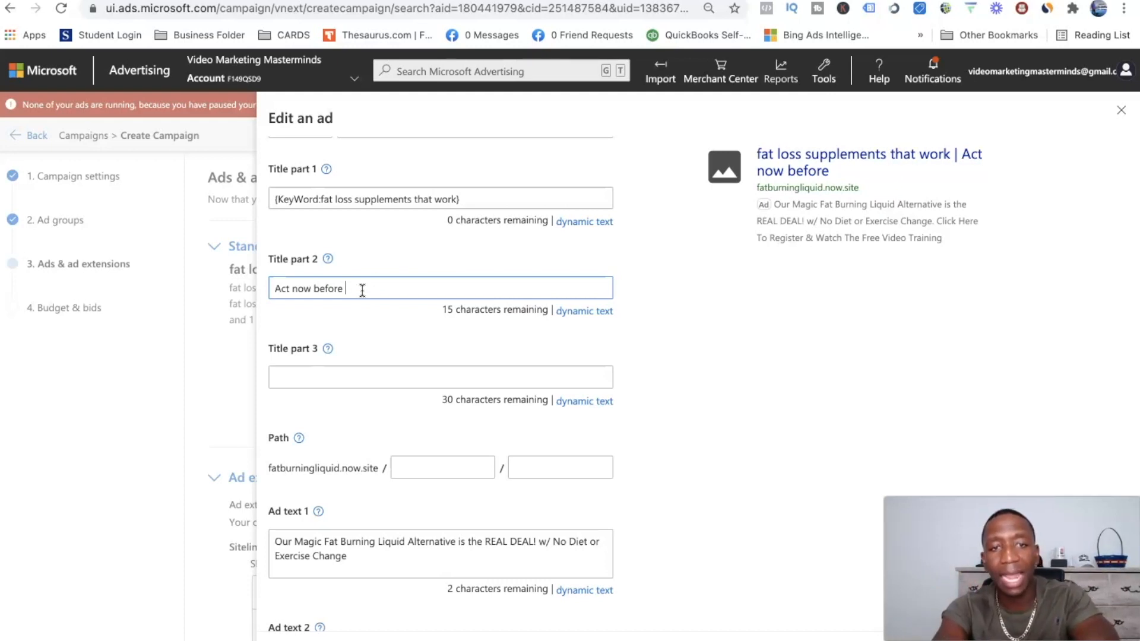
pyautogui.write("it's too")
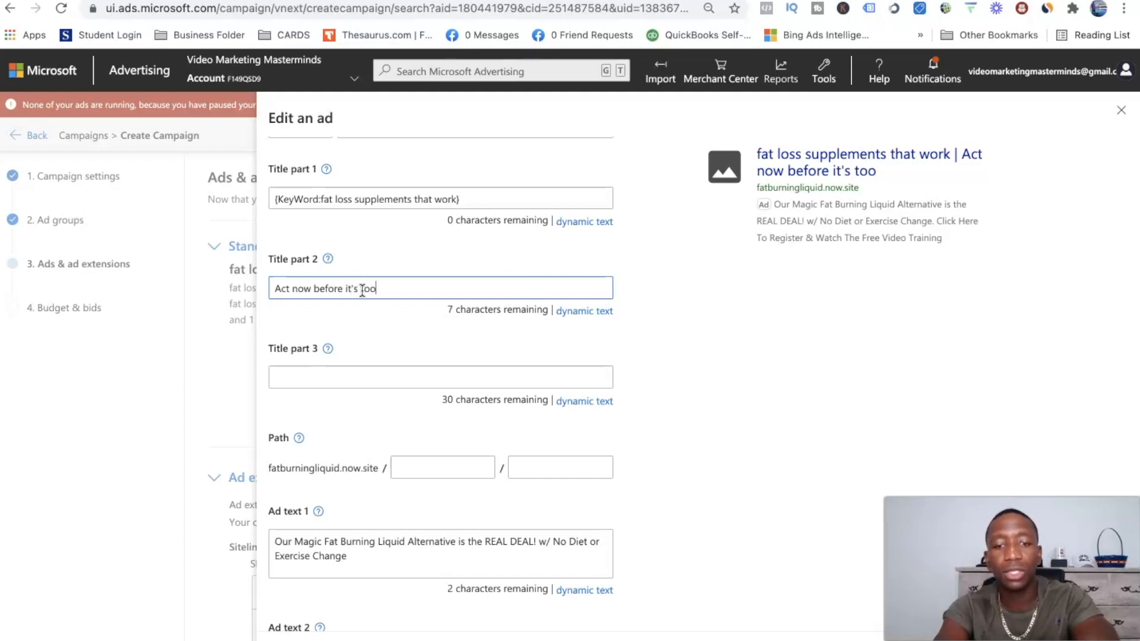
pyautogui.write(' late')
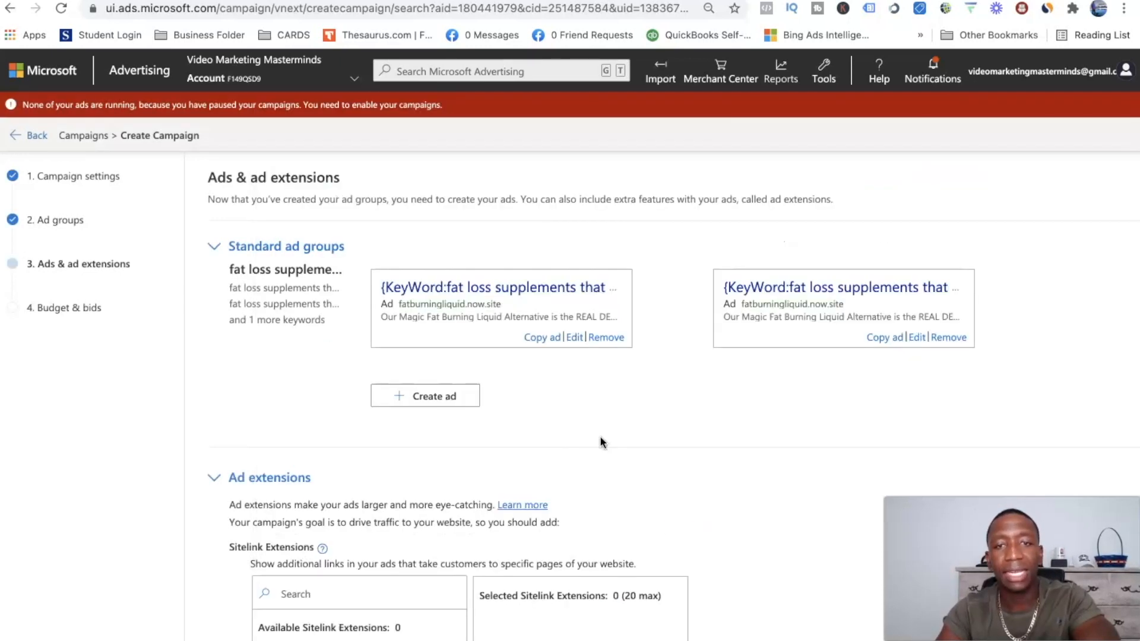
# Step: Leave all ad extensions empty, save the ads and continue to the campaign's budget and bids
pyautogui.scroll(-8, 599, 442)
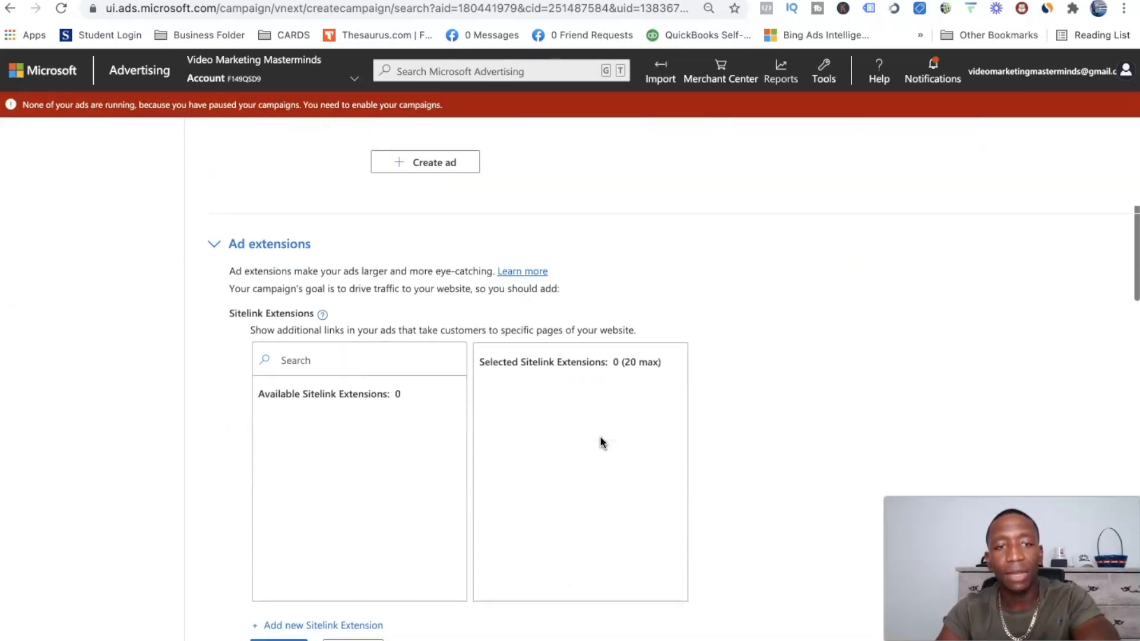
pyautogui.scroll(-2, 601, 439)
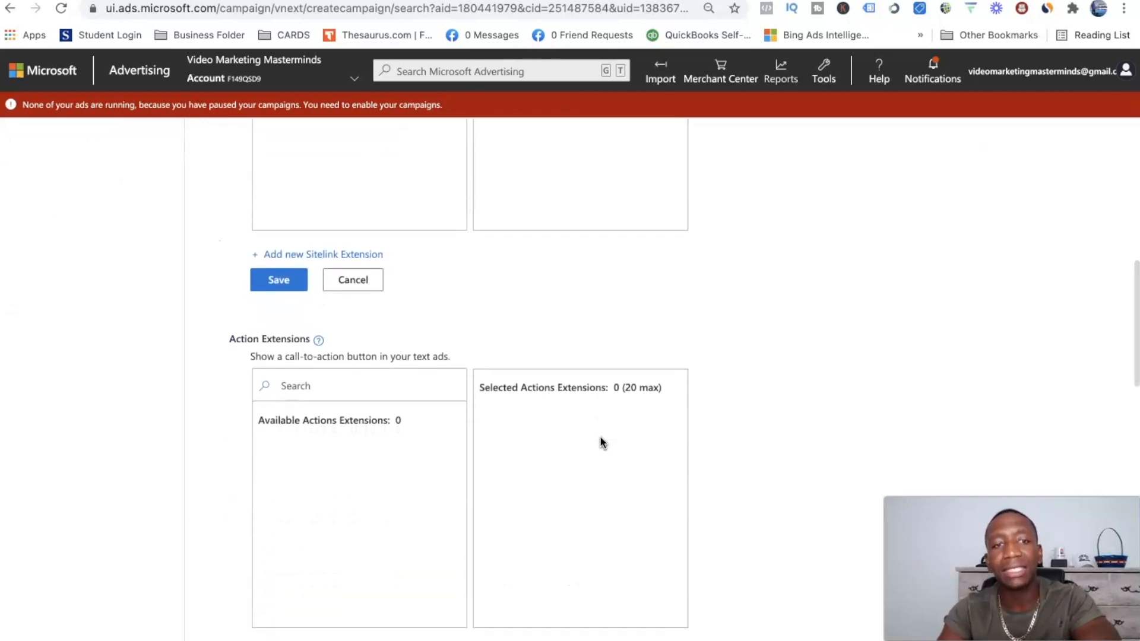
pyautogui.scroll(-4, 601, 439)
pyautogui.scroll(-2, 600, 443)
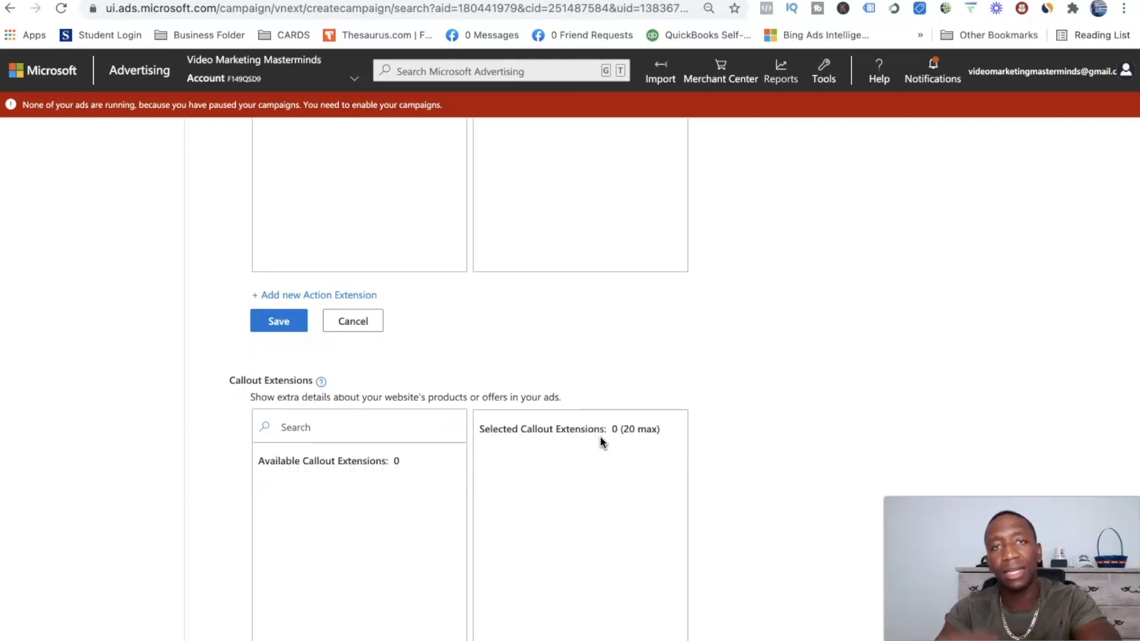
pyautogui.scroll(-5, 735, 299)
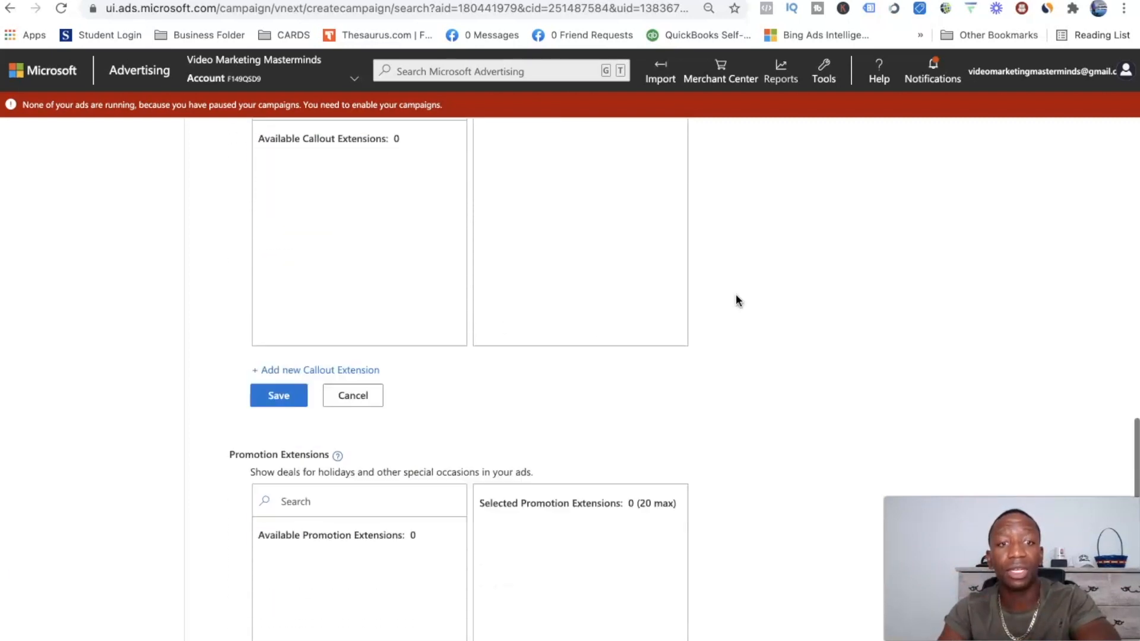
pyautogui.scroll(-9, 736, 300)
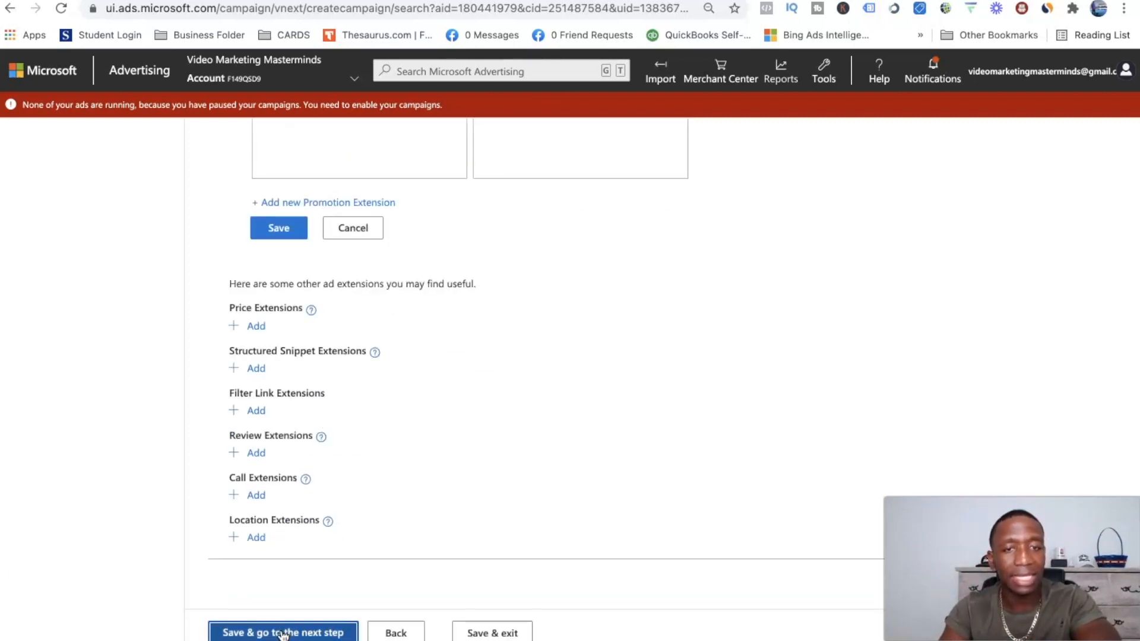
pyautogui.click(282, 633)
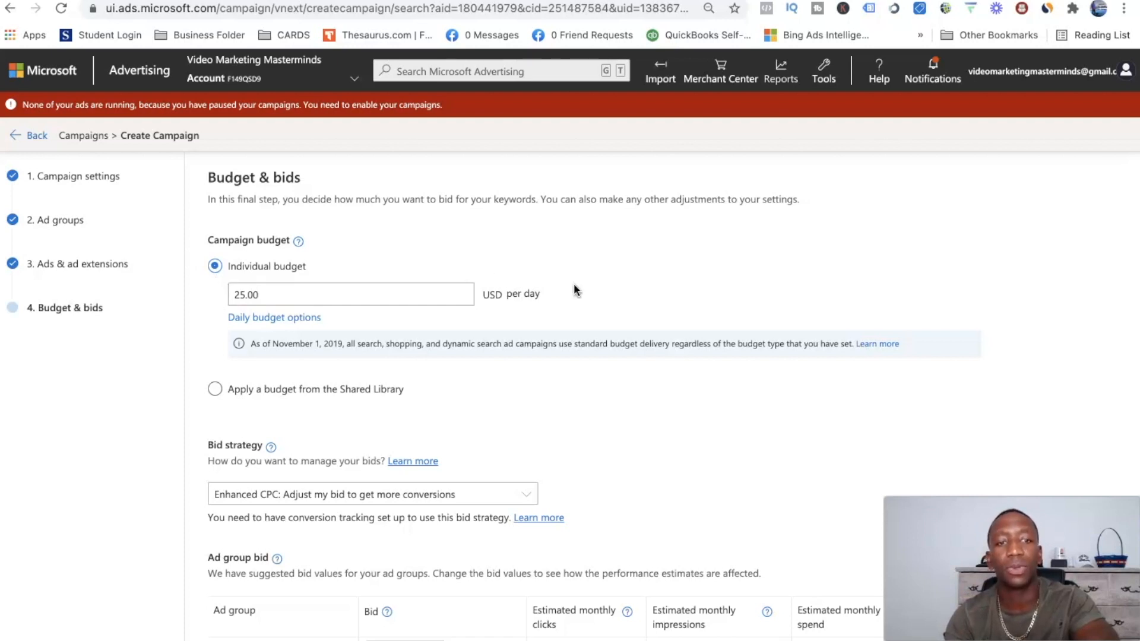
# Step: Set the campaign's bid strategy to Maximize Clicks (automated bidding)
pyautogui.scroll(-4, 573, 283)
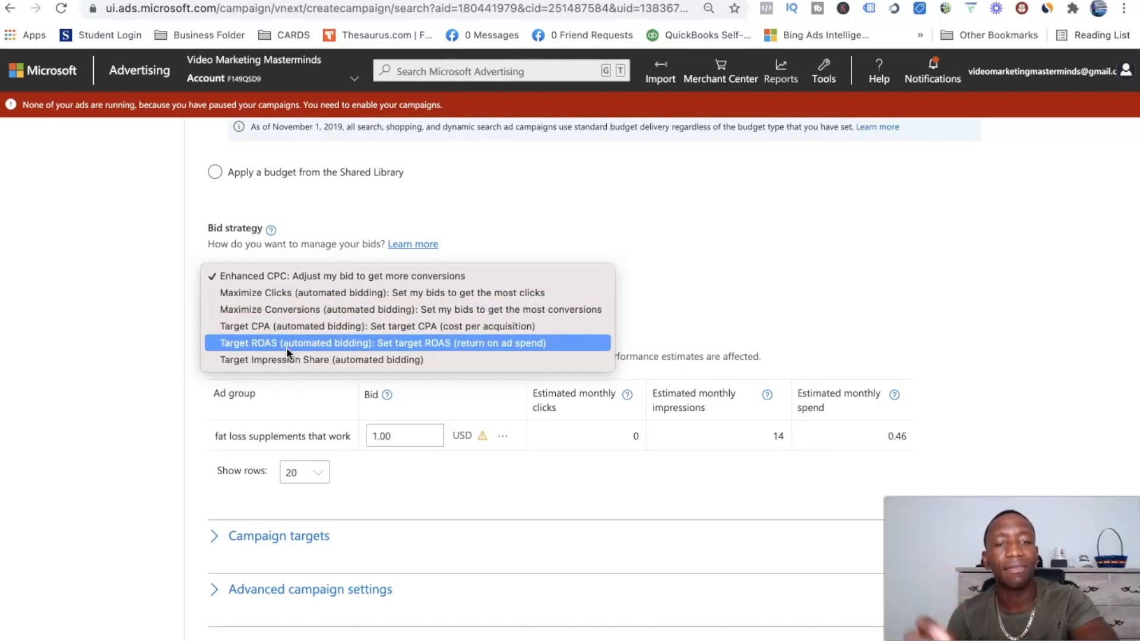
pyautogui.click(573, 223)
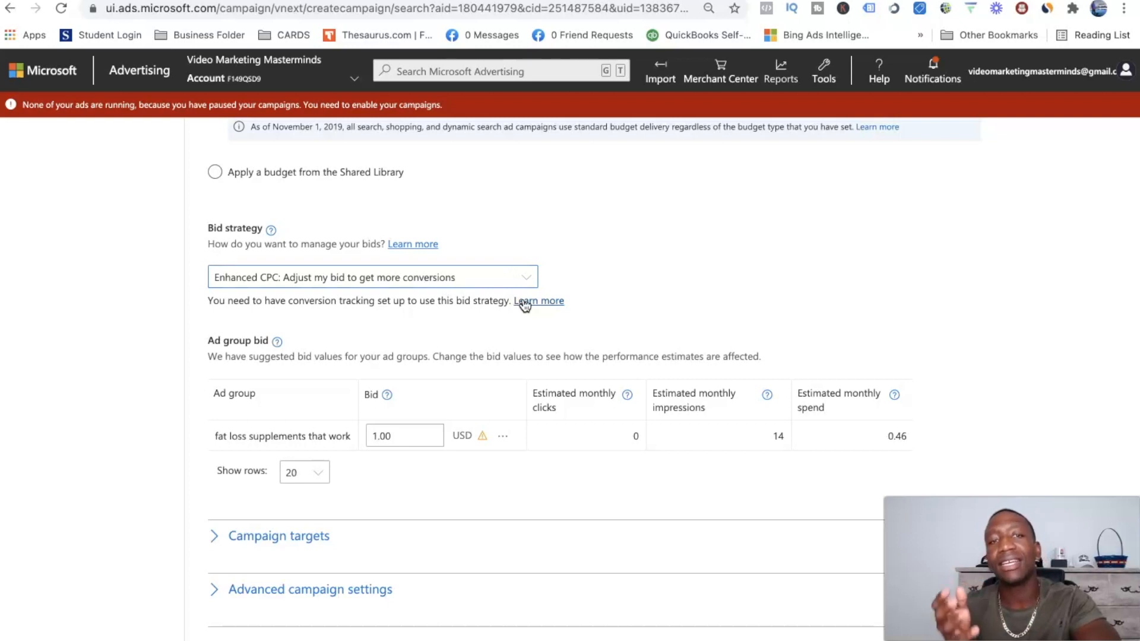
pyautogui.click(467, 270)
pyautogui.click(414, 296)
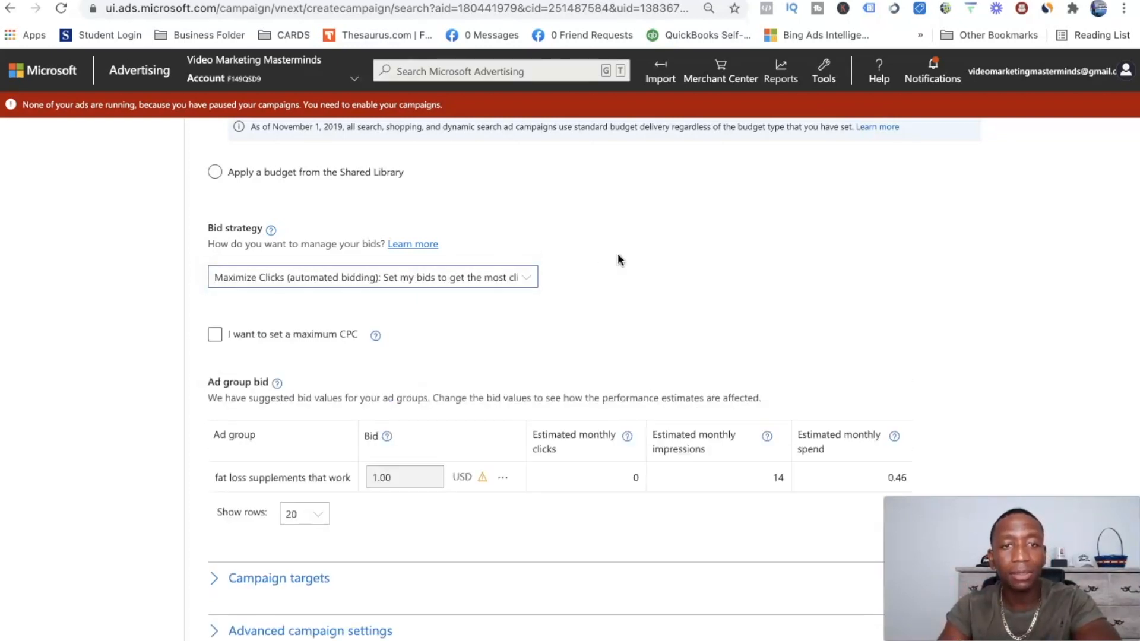
# Step: Enable a maximum CPC for the bid strategy and set it to 0.50 USD
pyautogui.click(215, 334)
pyautogui.click(214, 336)
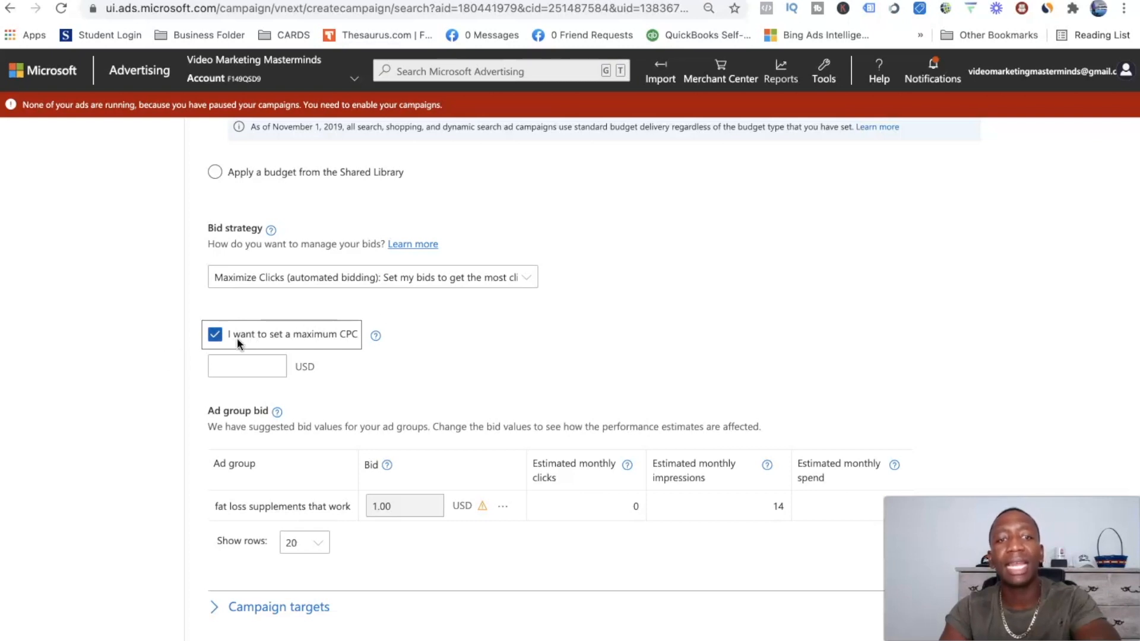
pyautogui.click(247, 363)
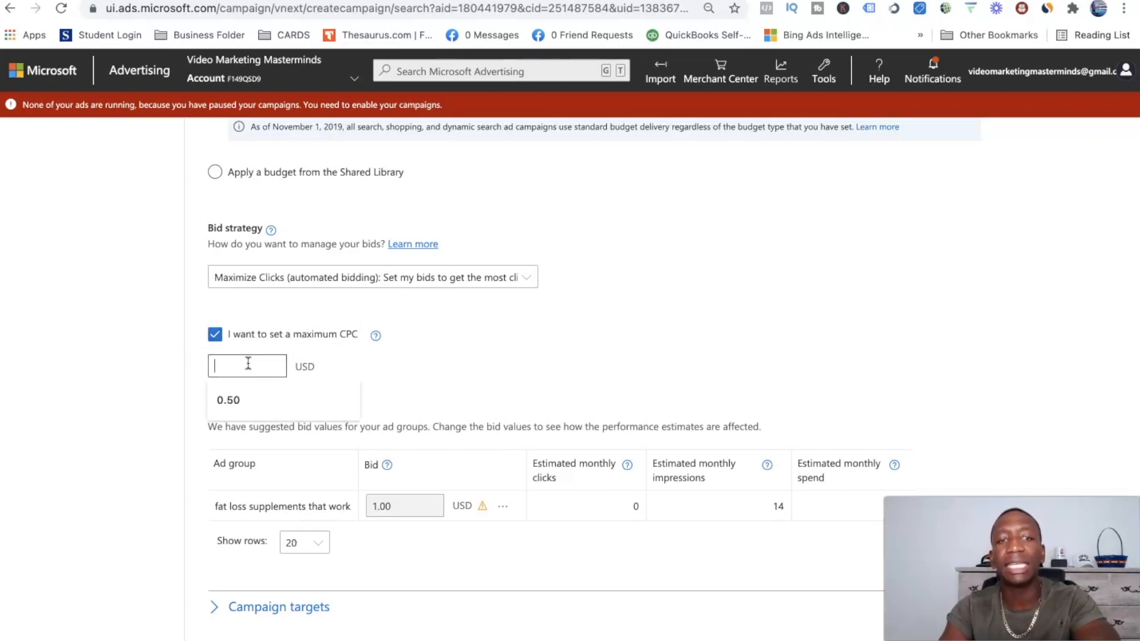
pyautogui.click(243, 398)
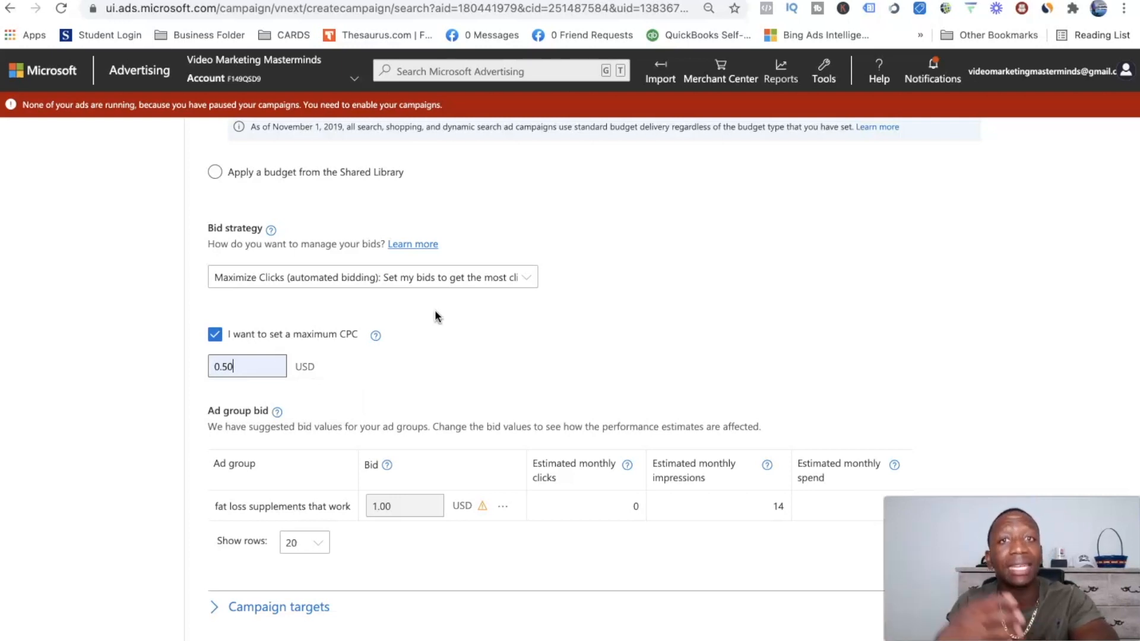
pyautogui.click(395, 513)
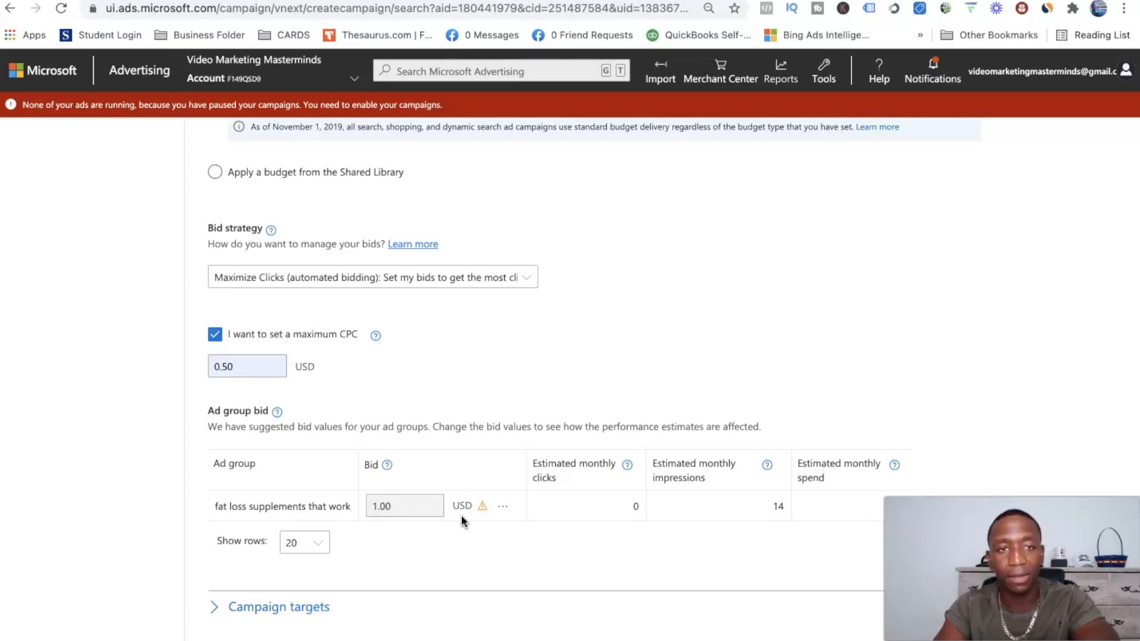
# Step: Expand the campaign targets and review the location and device bid adjustments
pyautogui.scroll(-3, 461, 515)
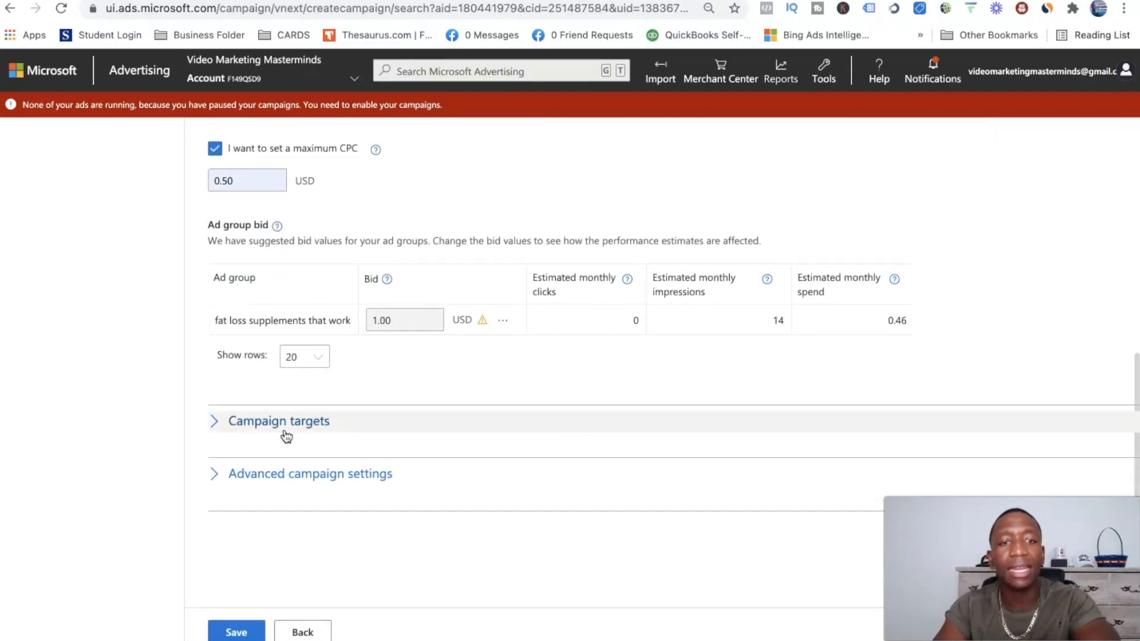
pyautogui.click(215, 423)
pyautogui.scroll(-3, 384, 448)
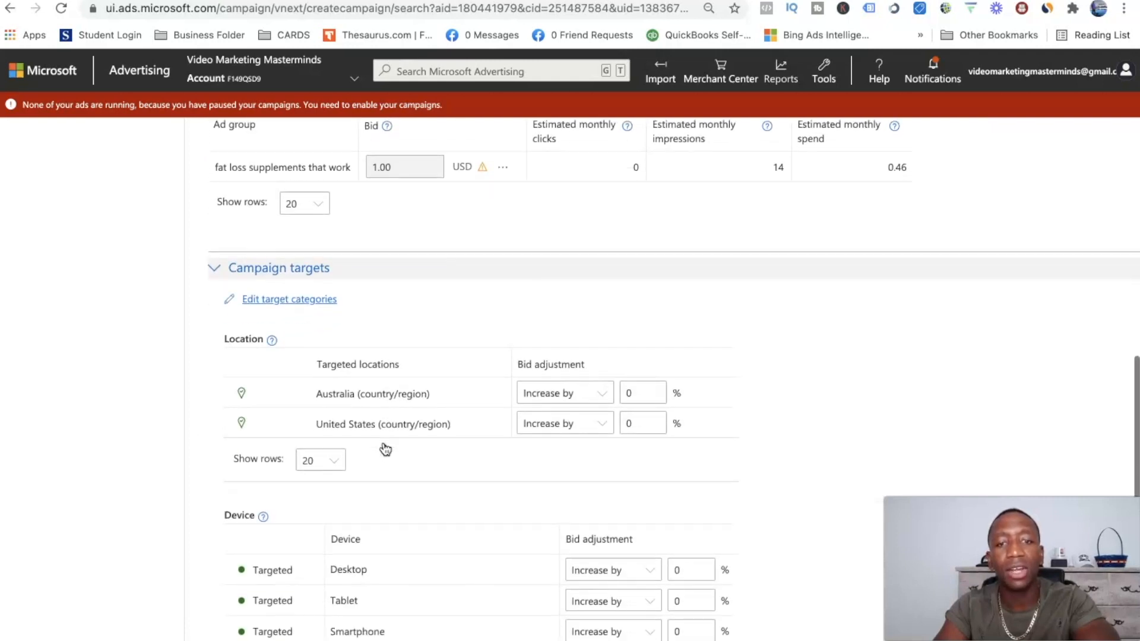
pyautogui.click(622, 373)
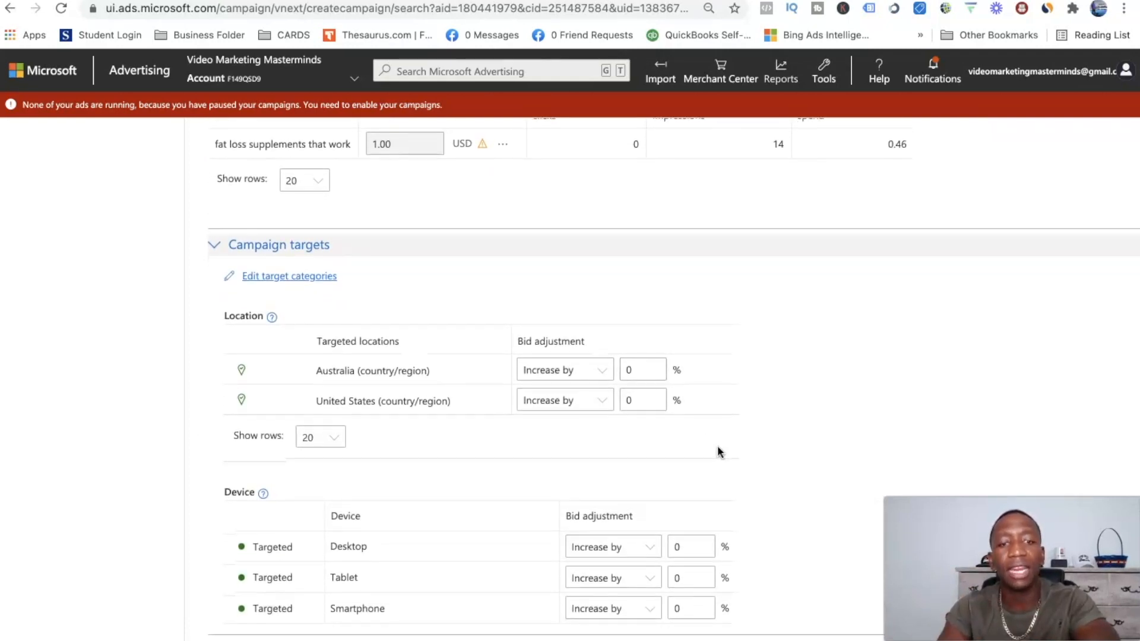
pyautogui.scroll(-2, 615, 444)
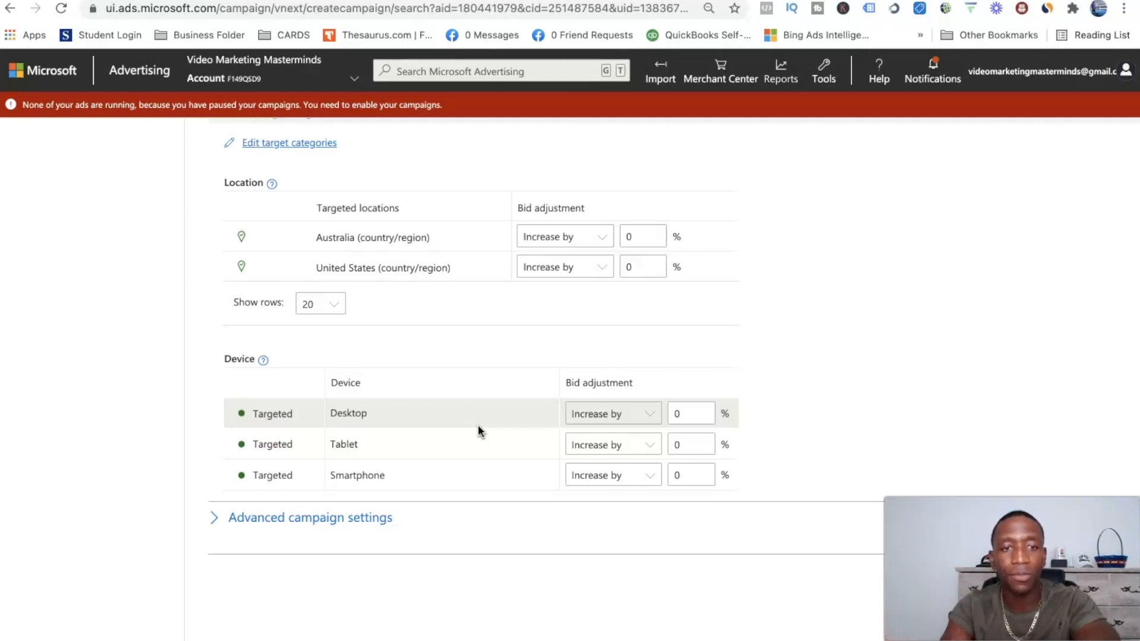
# Step: Expand the advanced campaign settings and review the ad schedule, audience ads and multimedia ads bid adjustments
pyautogui.click(251, 529)
pyautogui.scroll(-4, 506, 453)
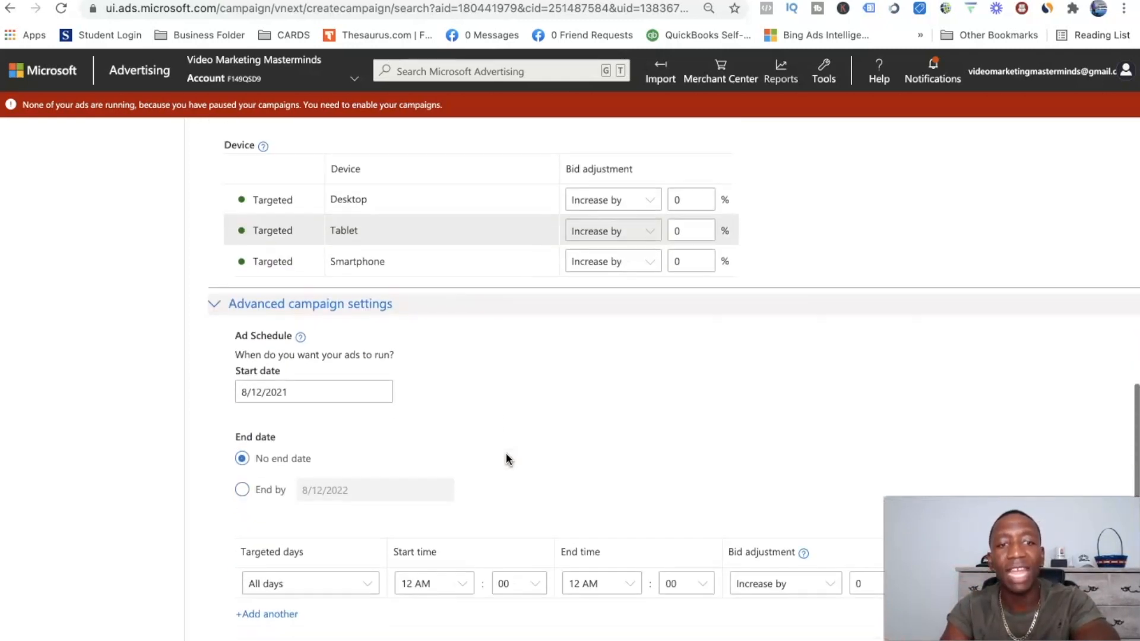
pyautogui.scroll(-3, 463, 385)
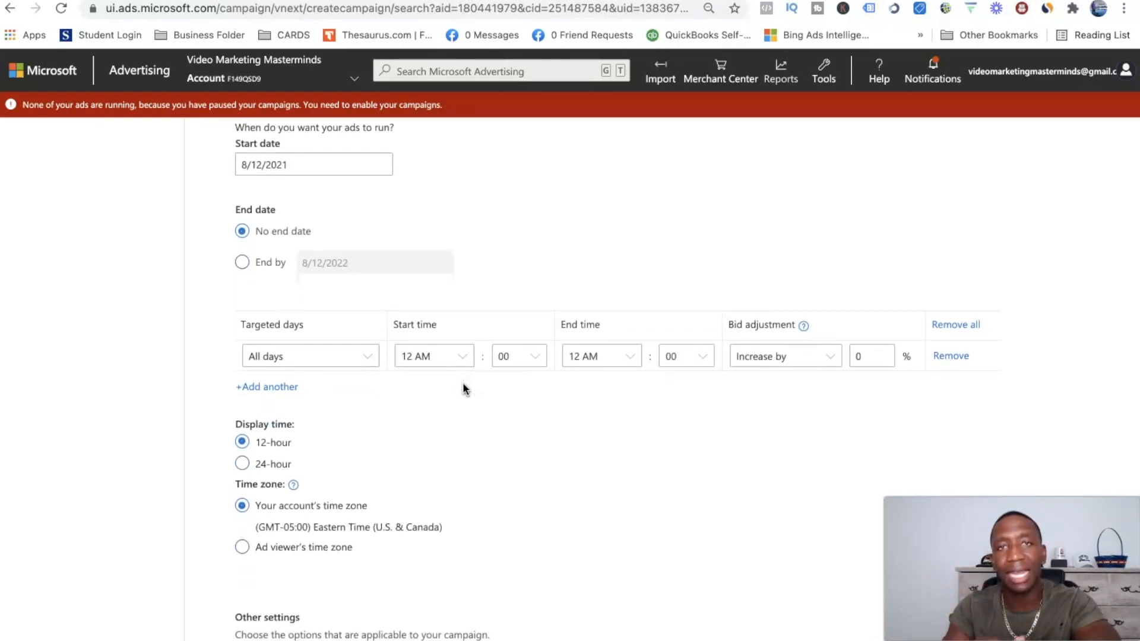
pyautogui.scroll(-5, 464, 389)
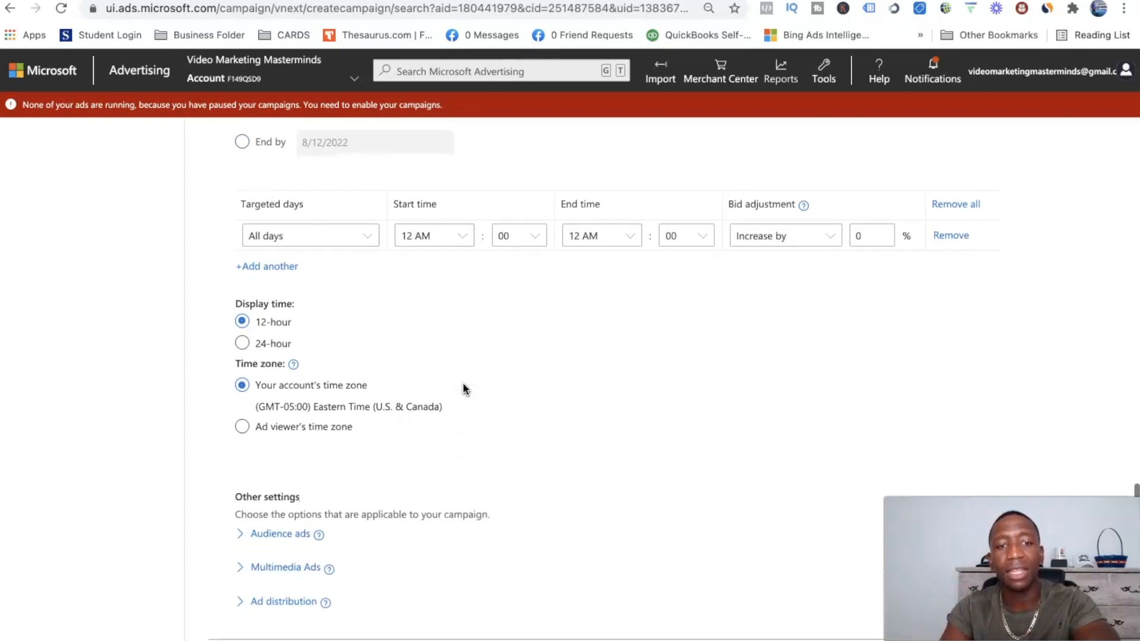
pyautogui.click(239, 407)
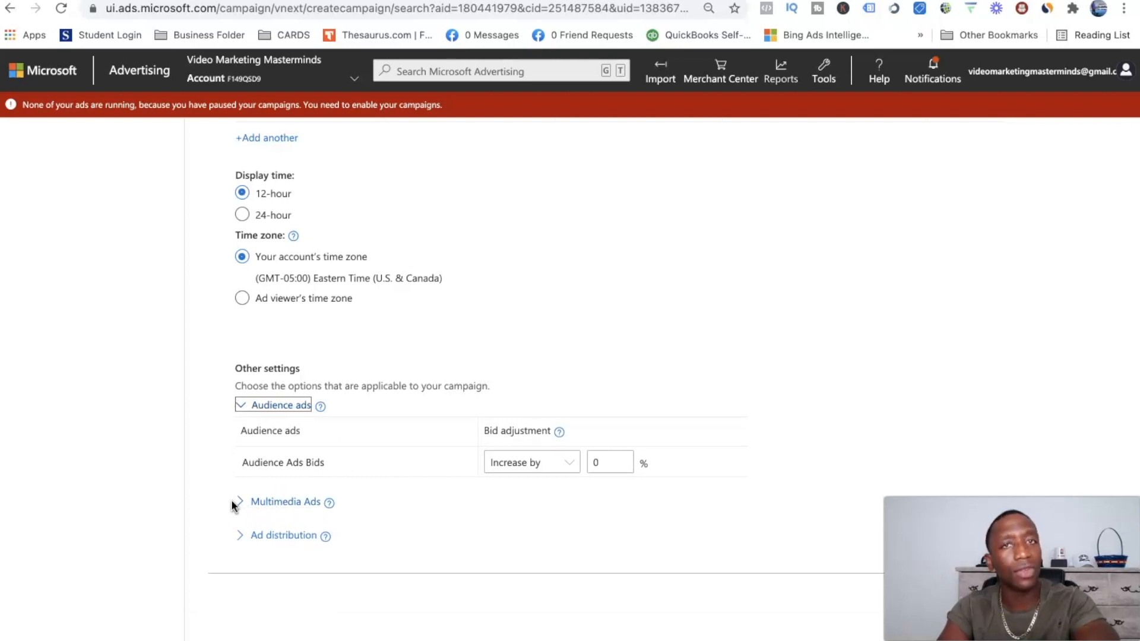
pyautogui.click(267, 502)
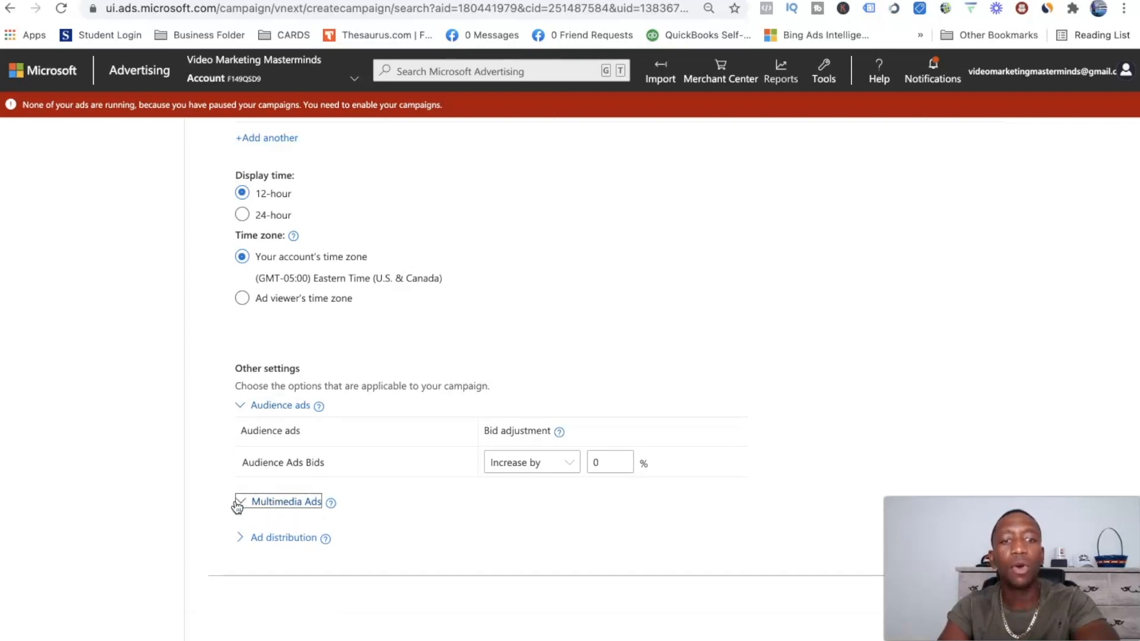
pyautogui.scroll(-2, 481, 490)
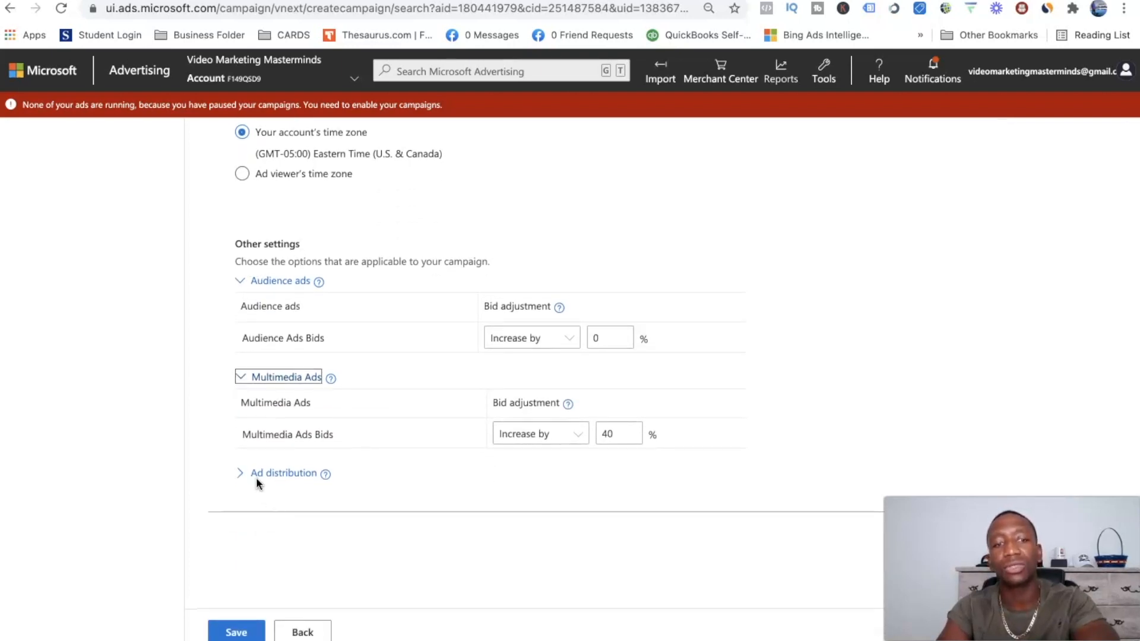
# Step: Set the ad distribution to "Bing, AOL, and Yahoo search (owned and operated) only"
pyautogui.click(260, 480)
pyautogui.scroll(-3, 498, 473)
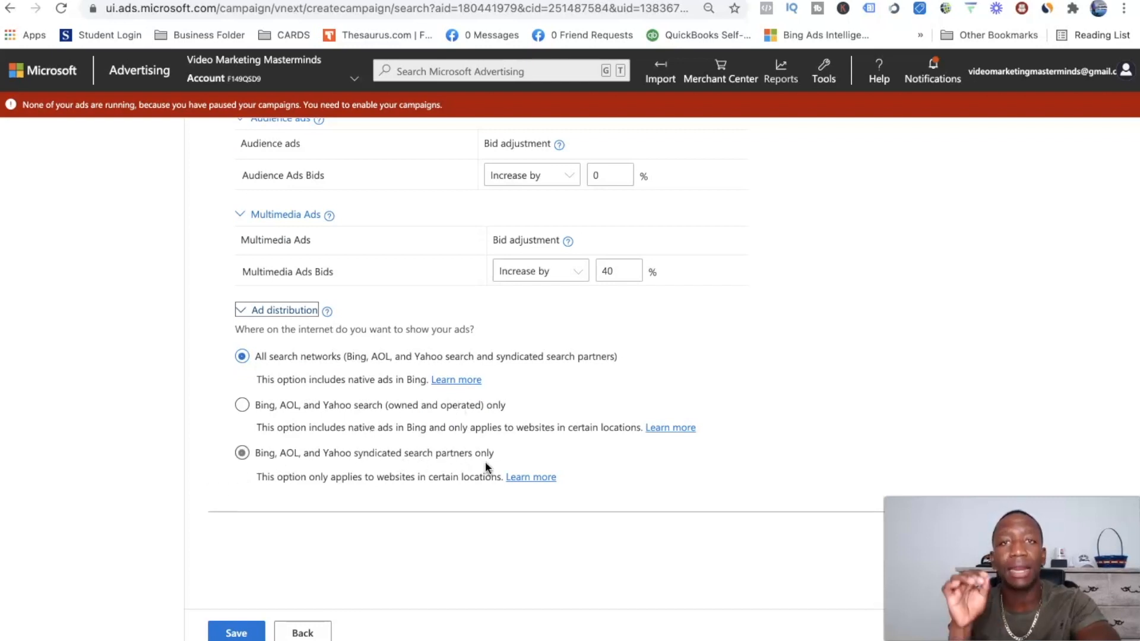
pyautogui.click(241, 405)
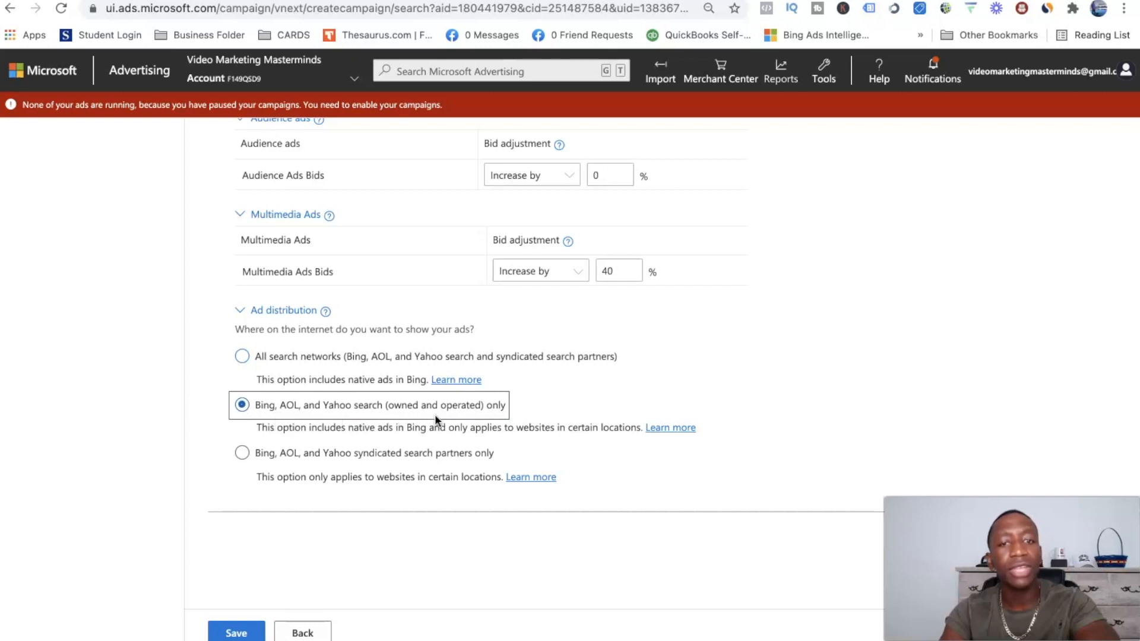